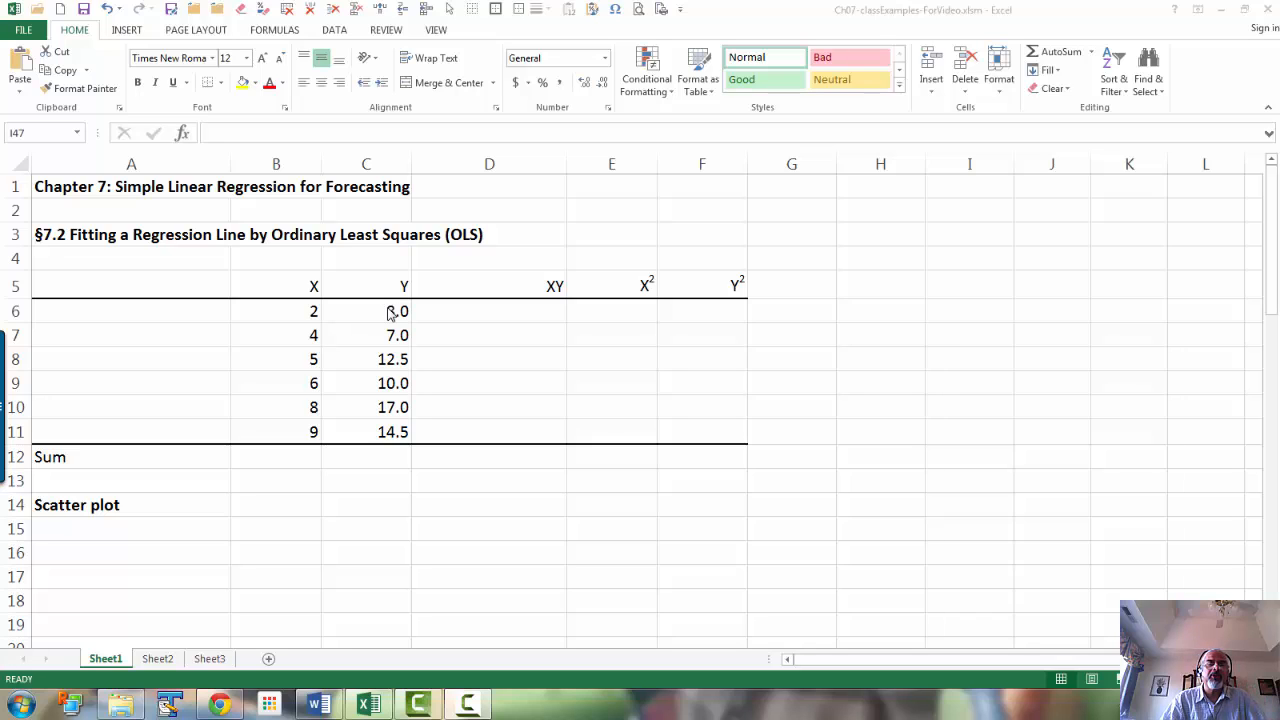
Step: Insert a markers-only scatter chart from the X and Y data in B5:C11
{"action": "left_click", "coordinate": [303, 286]}
{"action": "left_click_drag", "start_coordinate": [271, 286], "coordinate": [342, 428]}
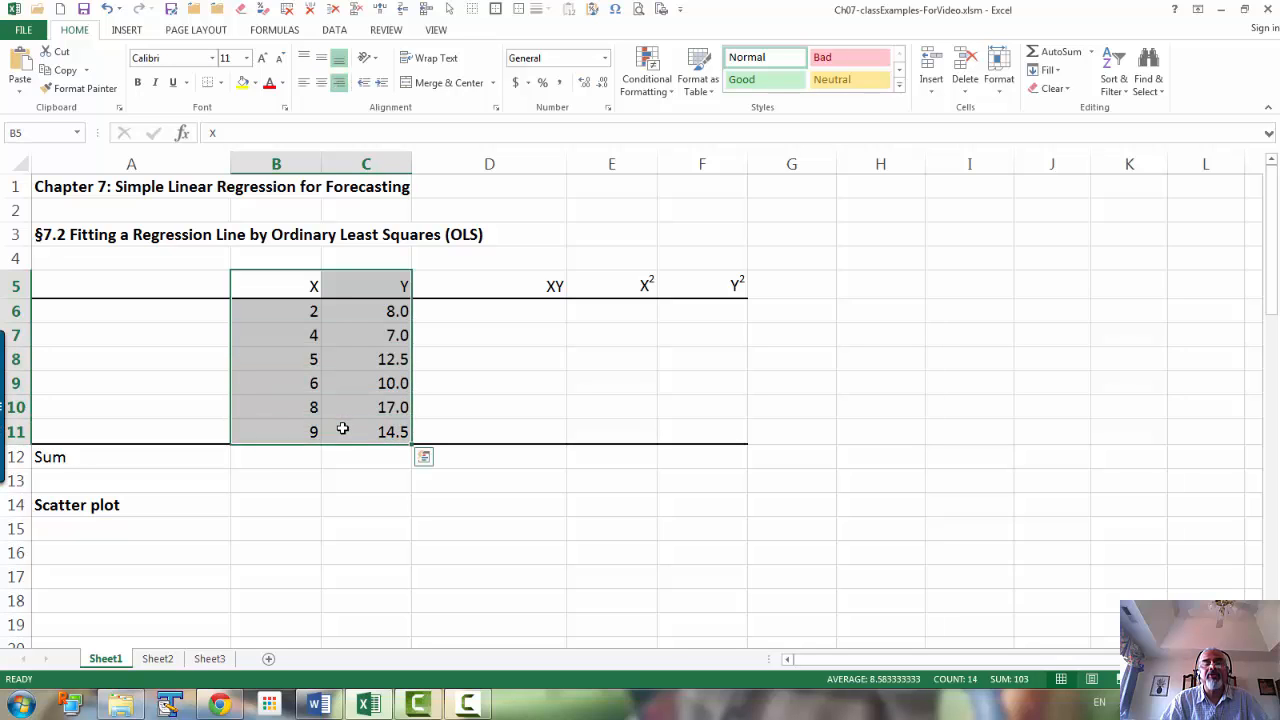
{"action": "left_click", "coordinate": [125, 31]}
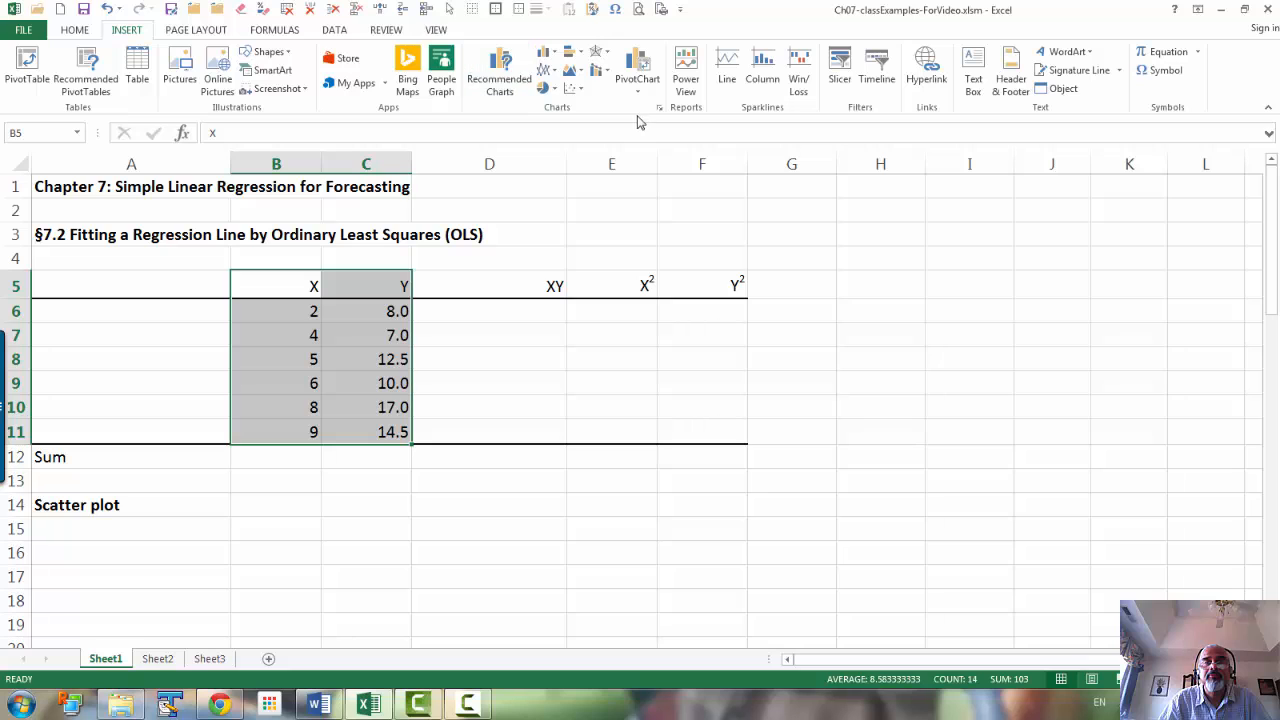
{"action": "left_click", "coordinate": [576, 93]}
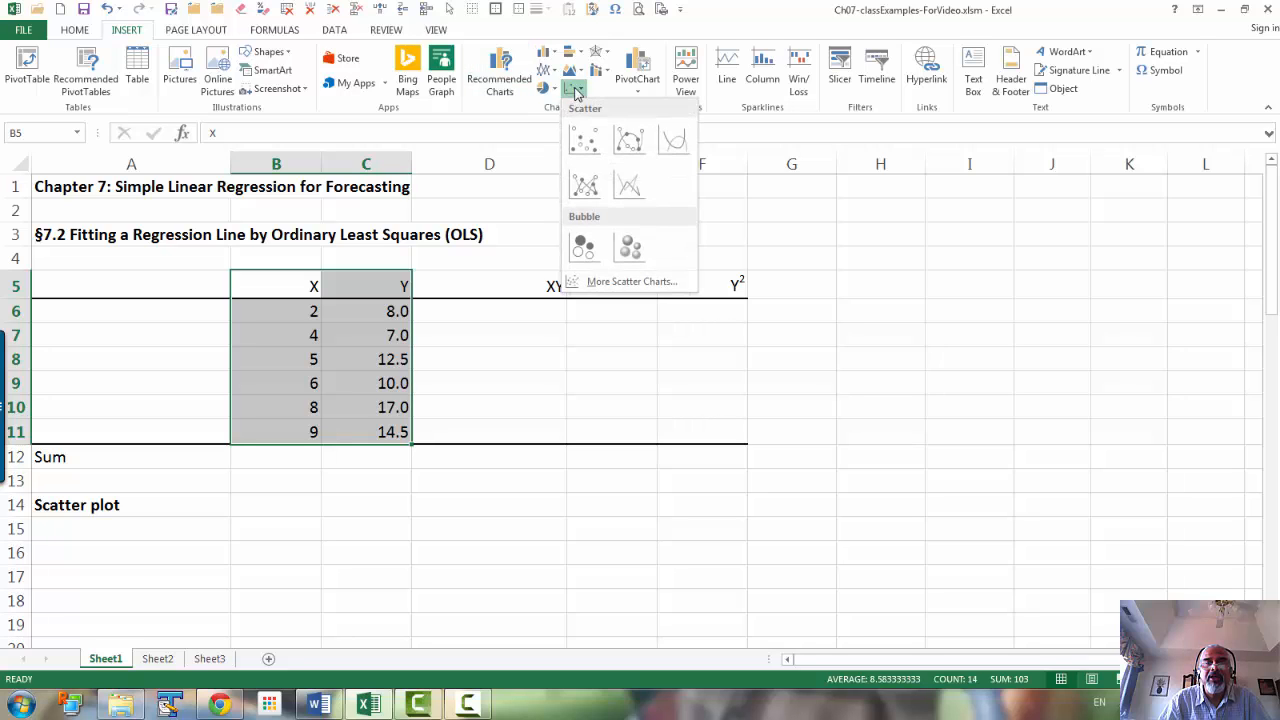
{"action": "left_click", "coordinate": [584, 140]}
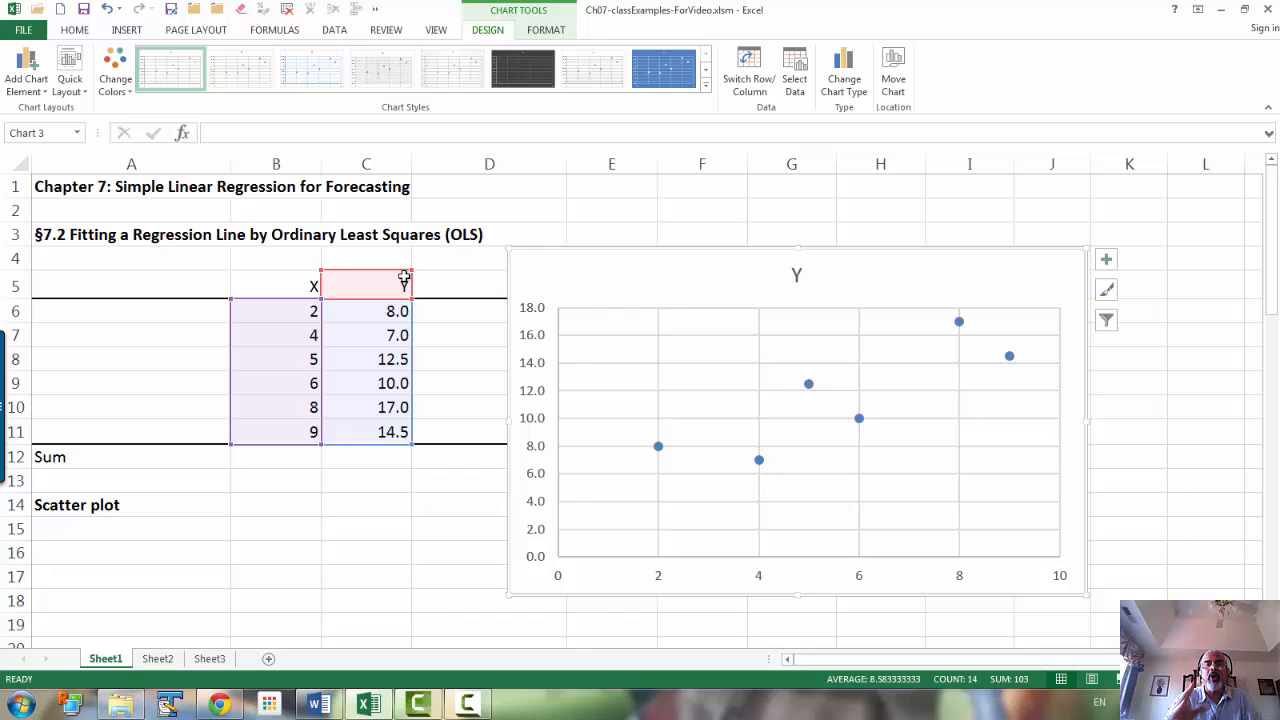
Step: Review the scatter chart's data source and the Y series' name, X values and Y values without changing them
{"action": "left_click", "coordinate": [795, 88]}
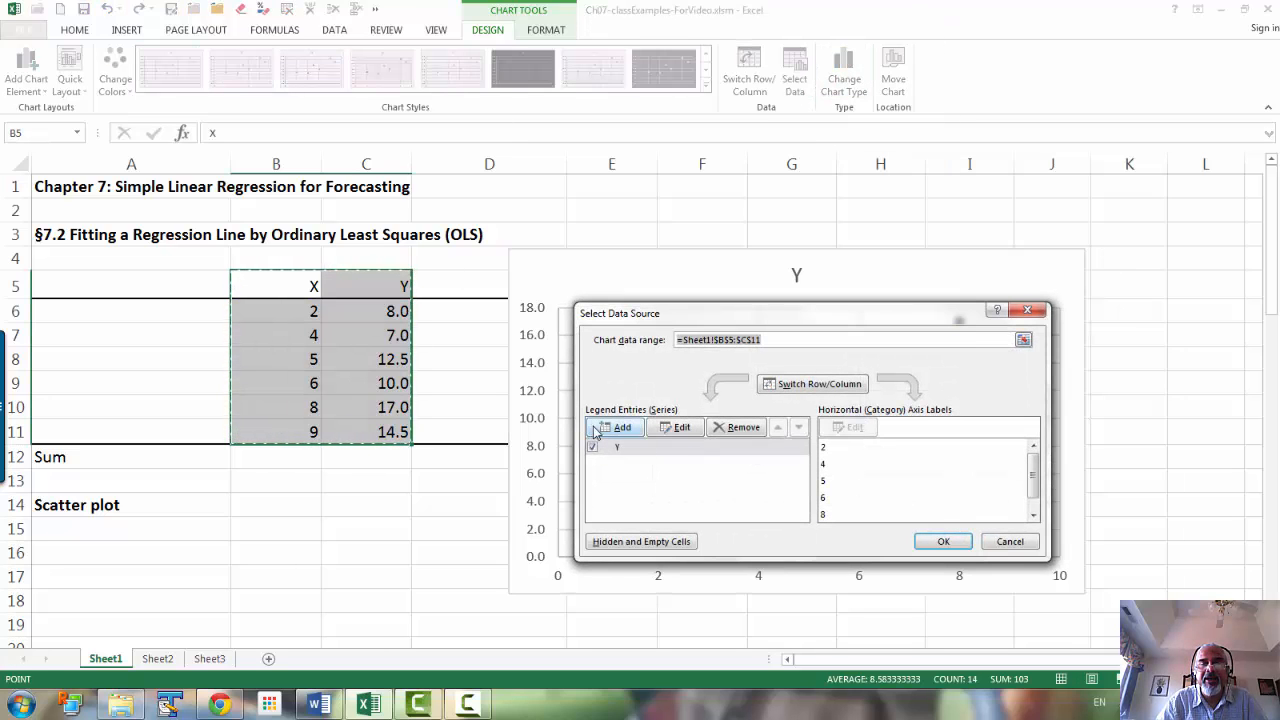
{"action": "left_click", "coordinate": [688, 428]}
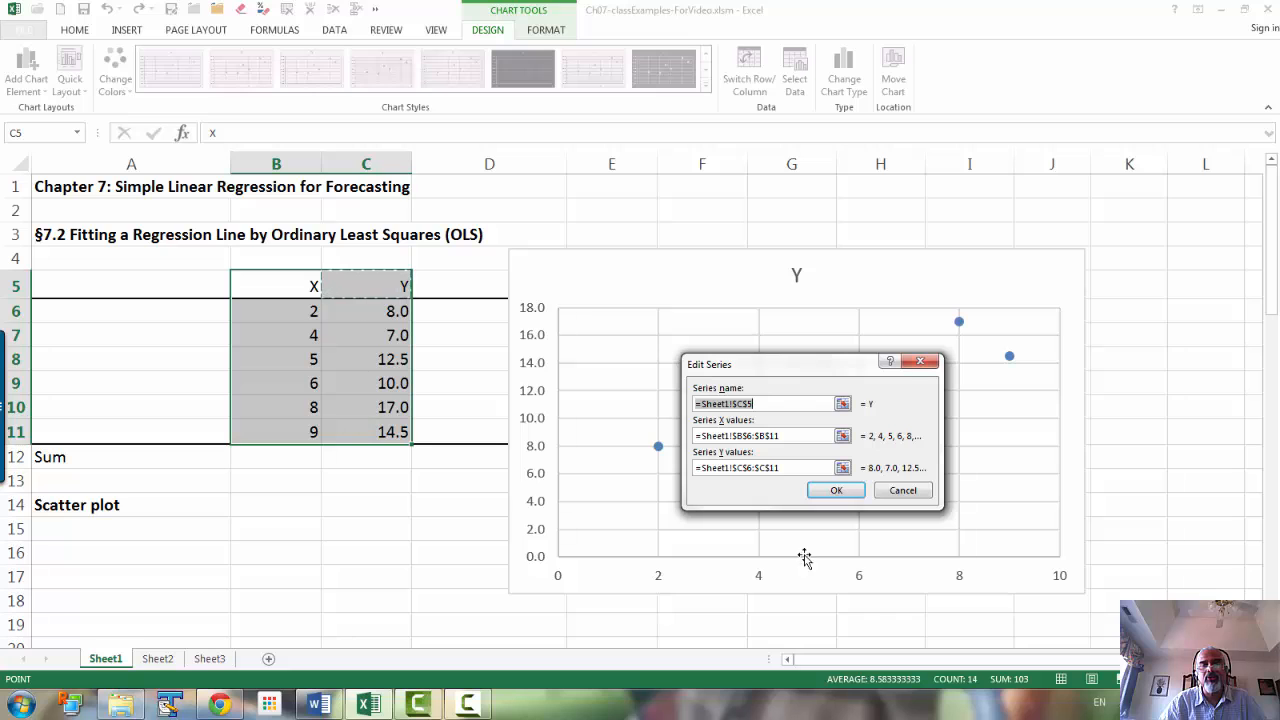
{"action": "left_click", "coordinate": [915, 494]}
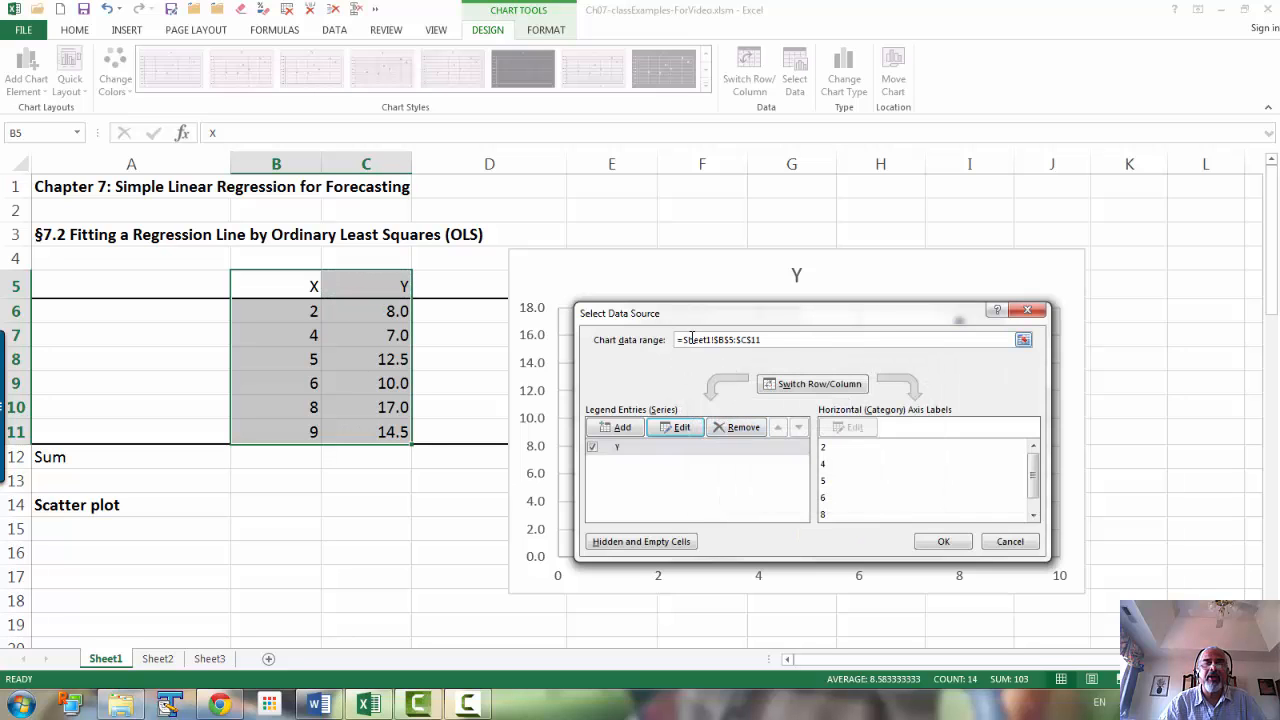
{"action": "left_click", "coordinate": [1012, 541]}
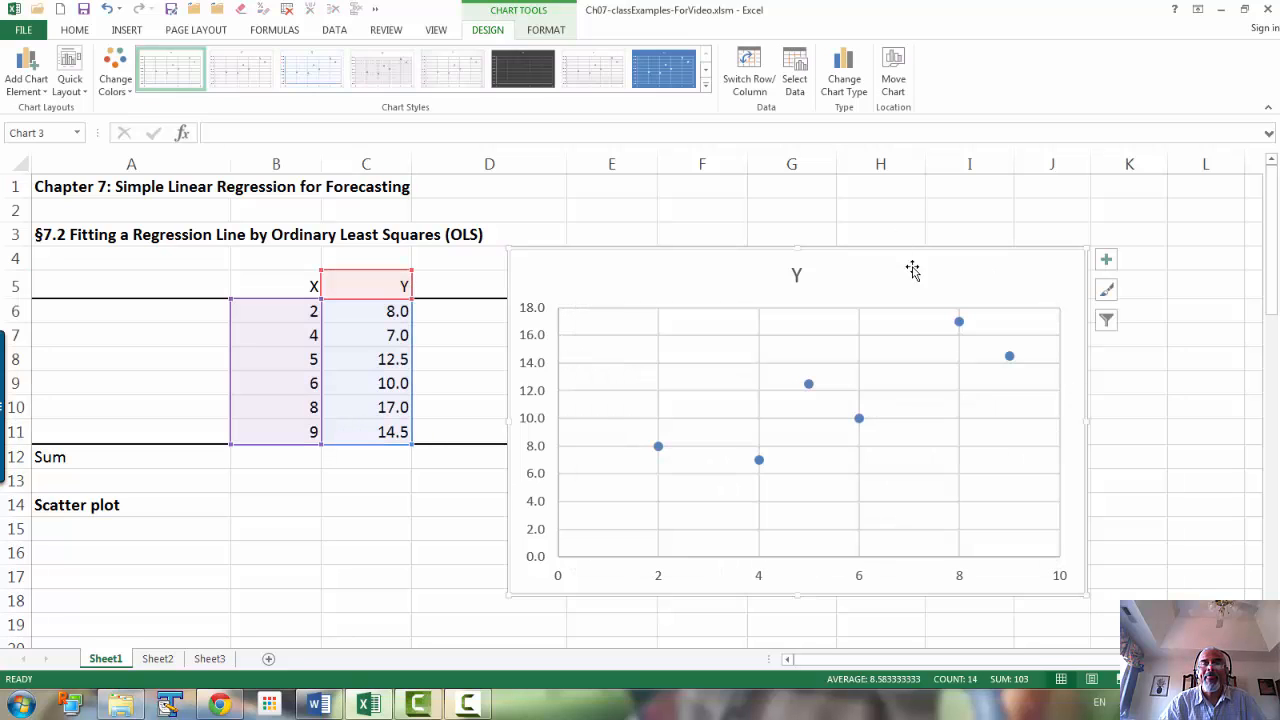
Step: Move the chart beneath the Scatter plot heading in row 14 and change its title to "Scatter plot"
{"action": "left_click_drag", "start_coordinate": [888, 296], "coordinate": [414, 562]}
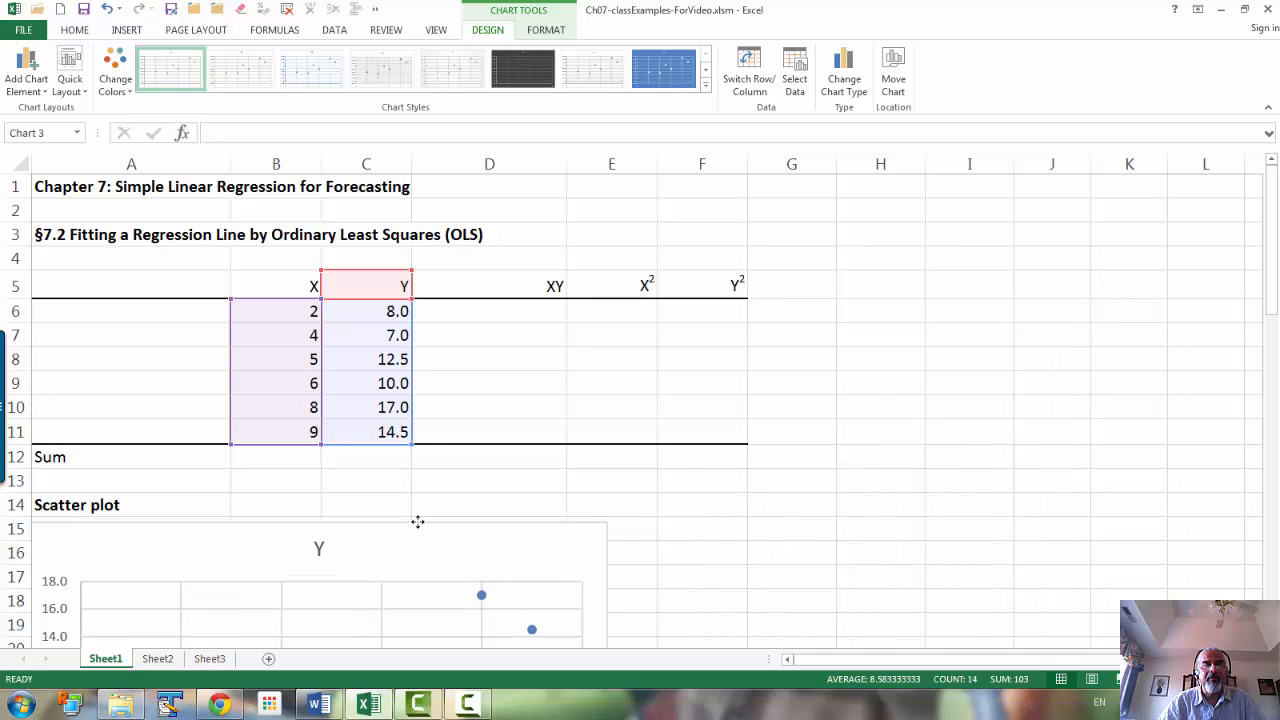
{"action": "scroll", "coordinate": [1277, 252], "scroll_direction": "down", "scroll_amount": 4}
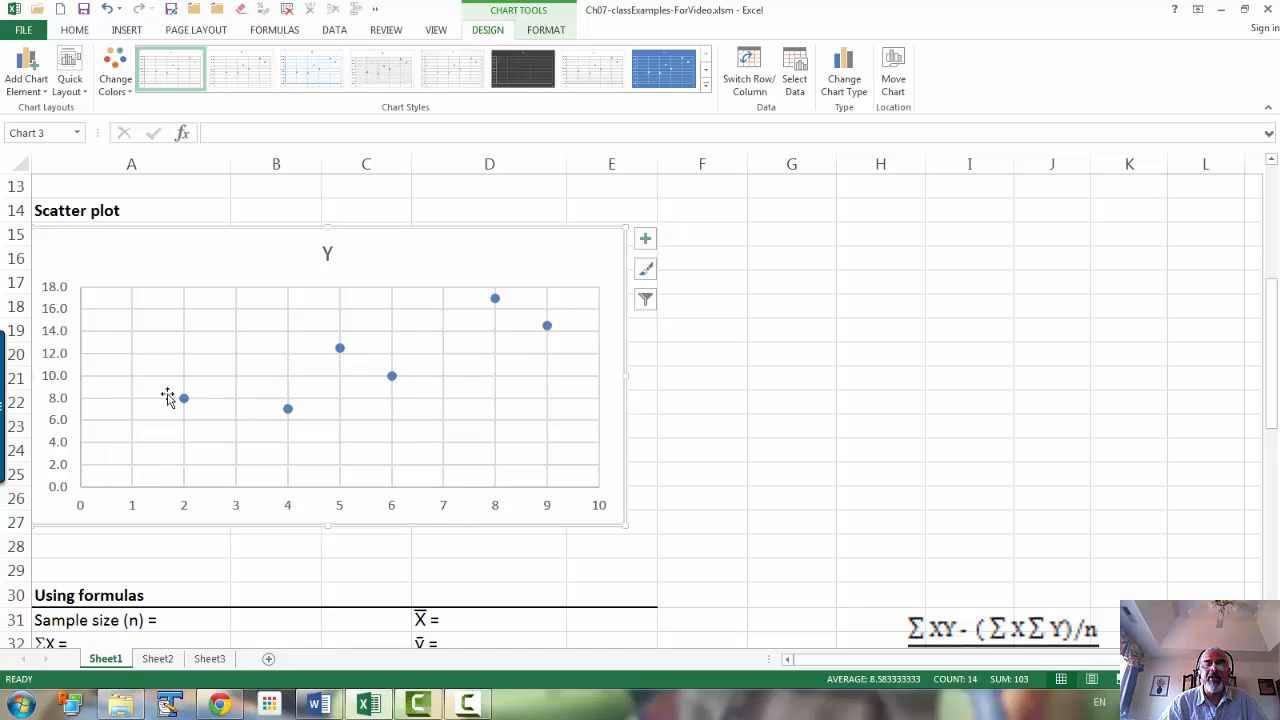
{"action": "left_click", "coordinate": [330, 252]}
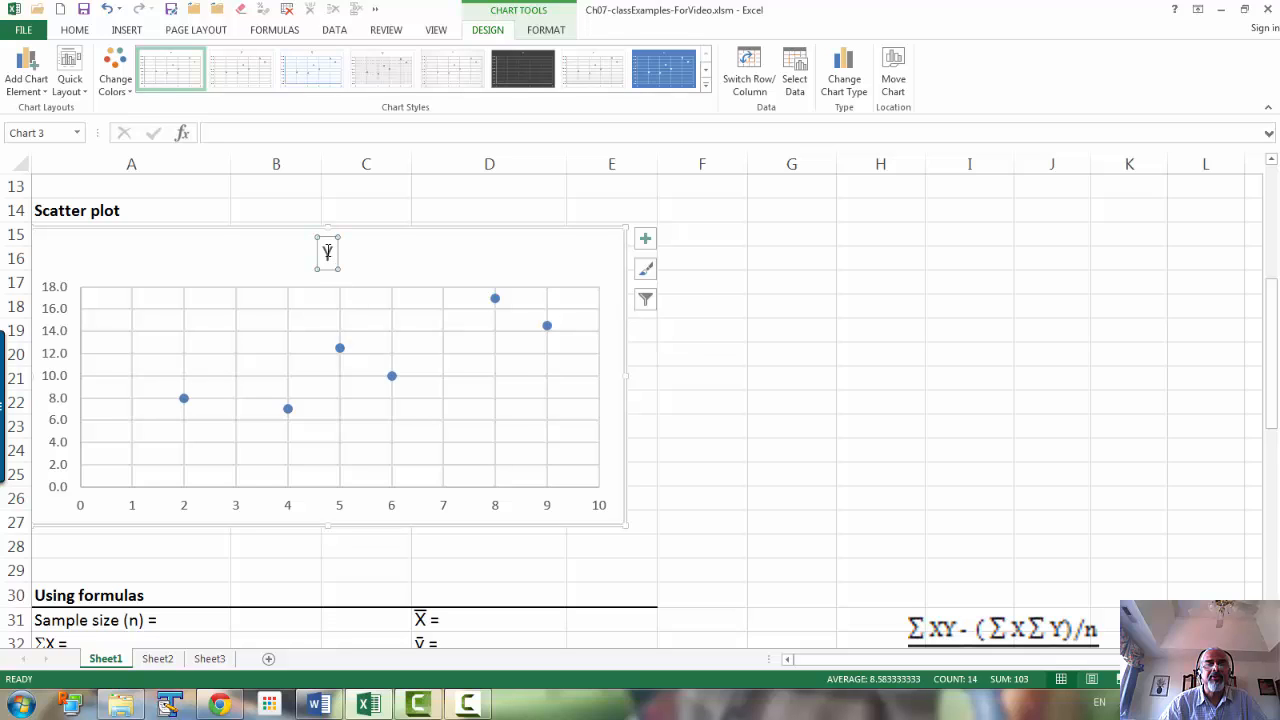
{"action": "double_click", "coordinate": [331, 252]}
{"action": "type", "text": "S"}
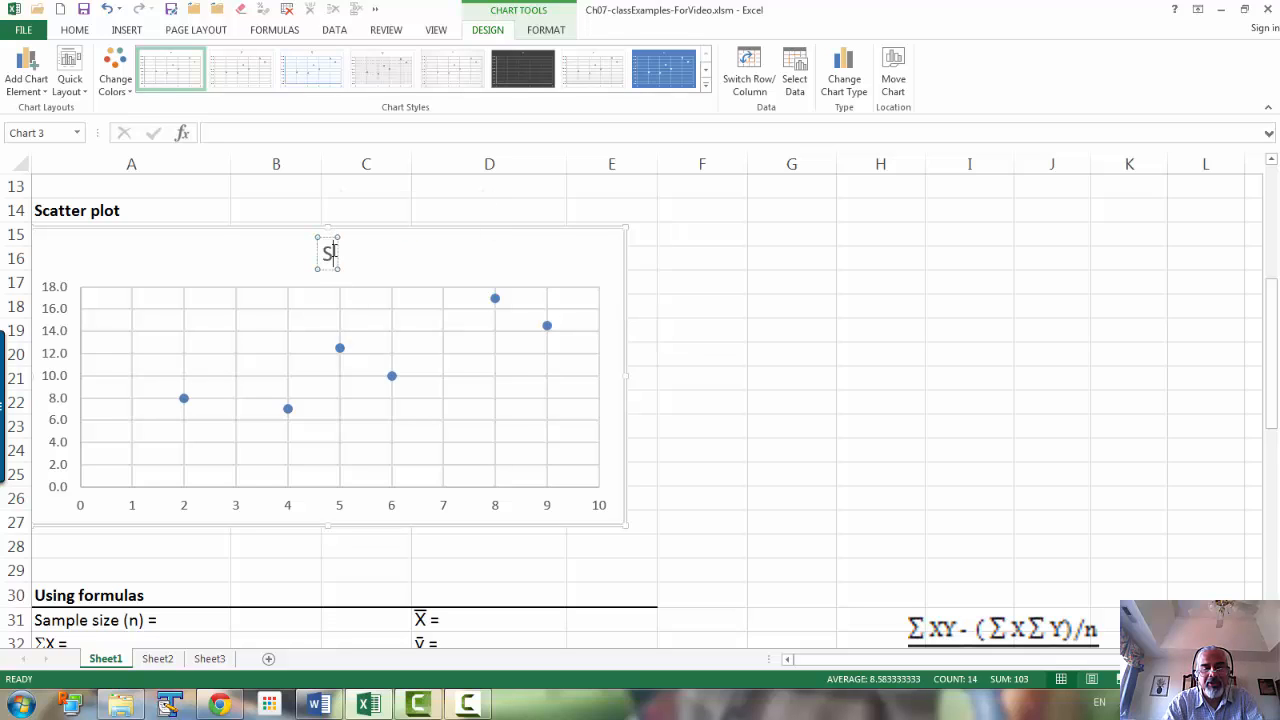
{"action": "type", "text": "catter plot"}
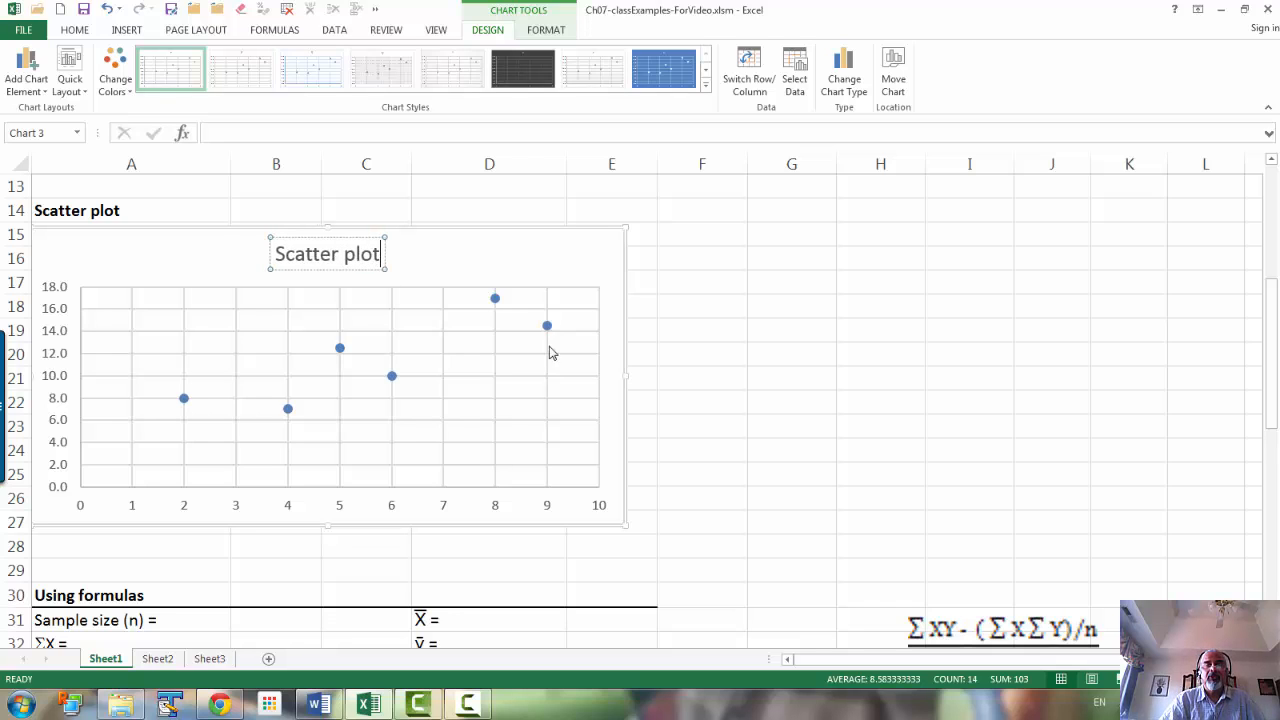
{"action": "left_click", "coordinate": [790, 410]}
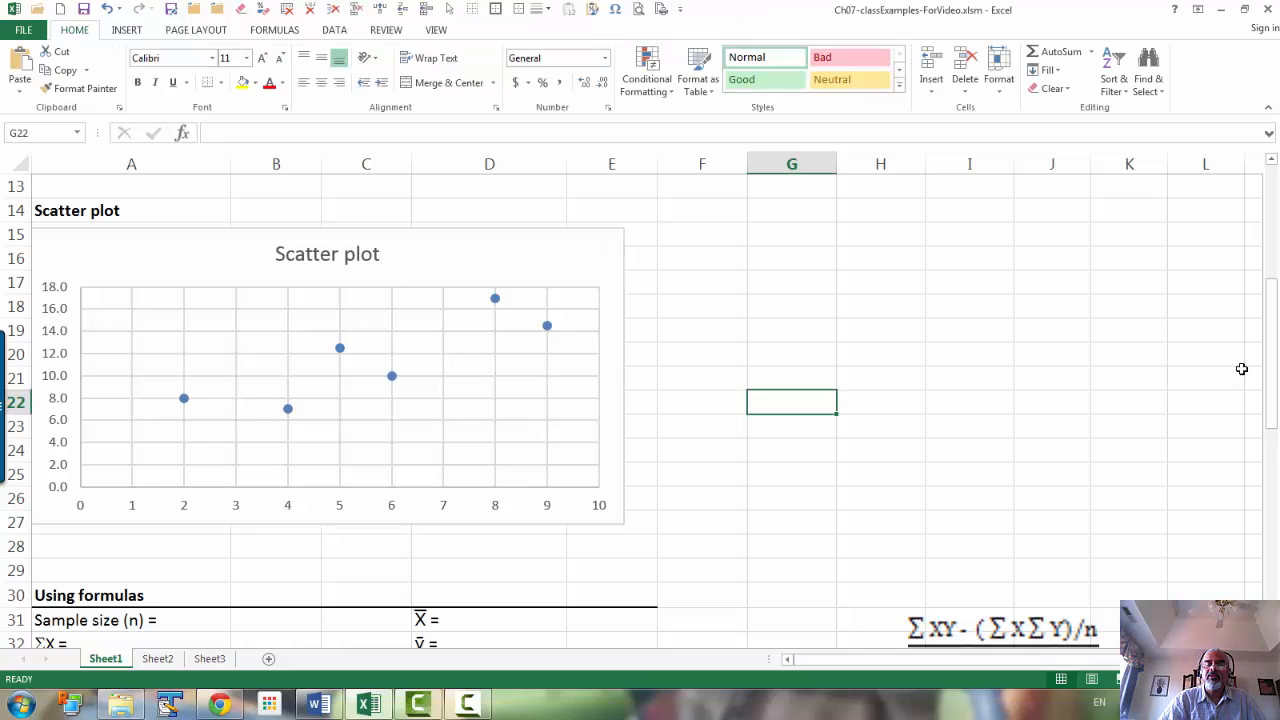
Step: Enter the formula =B6*C6 in D6 to compute the first XY product
{"action": "left_click_drag", "start_coordinate": [1274, 306], "coordinate": [1274, 185]}
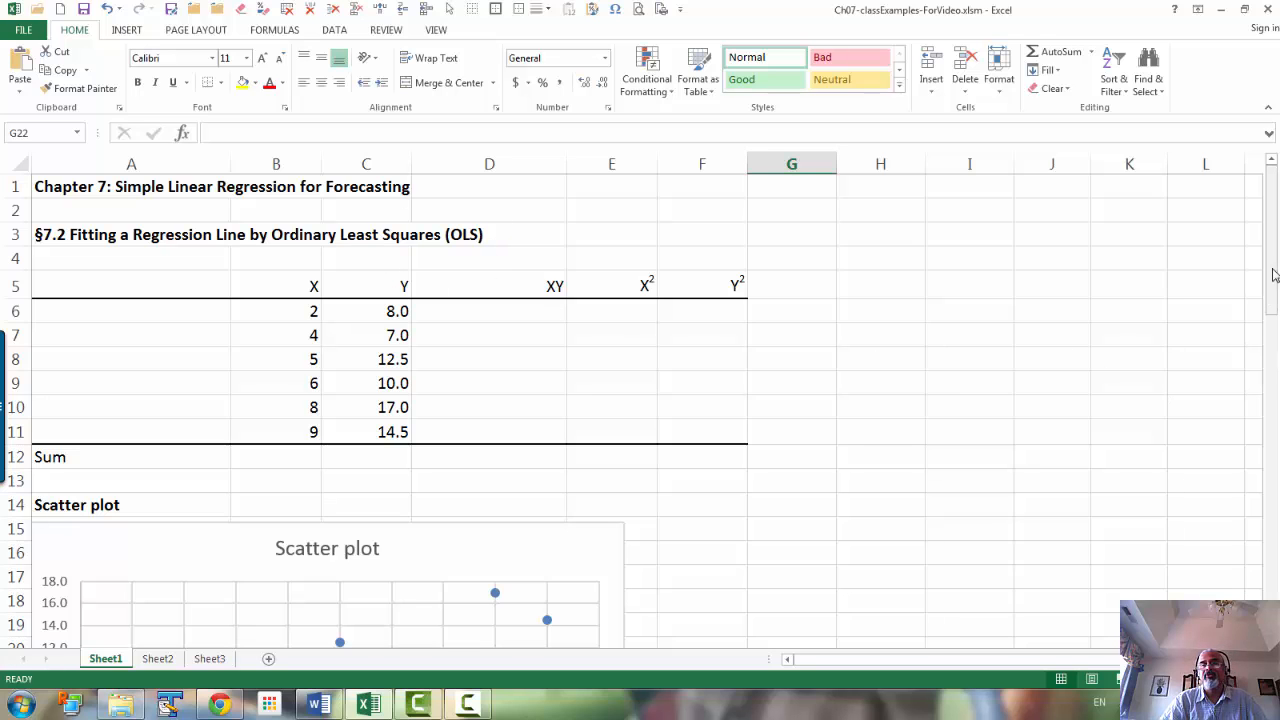
{"action": "left_click_drag", "start_coordinate": [1276, 268], "coordinate": [1276, 432]}
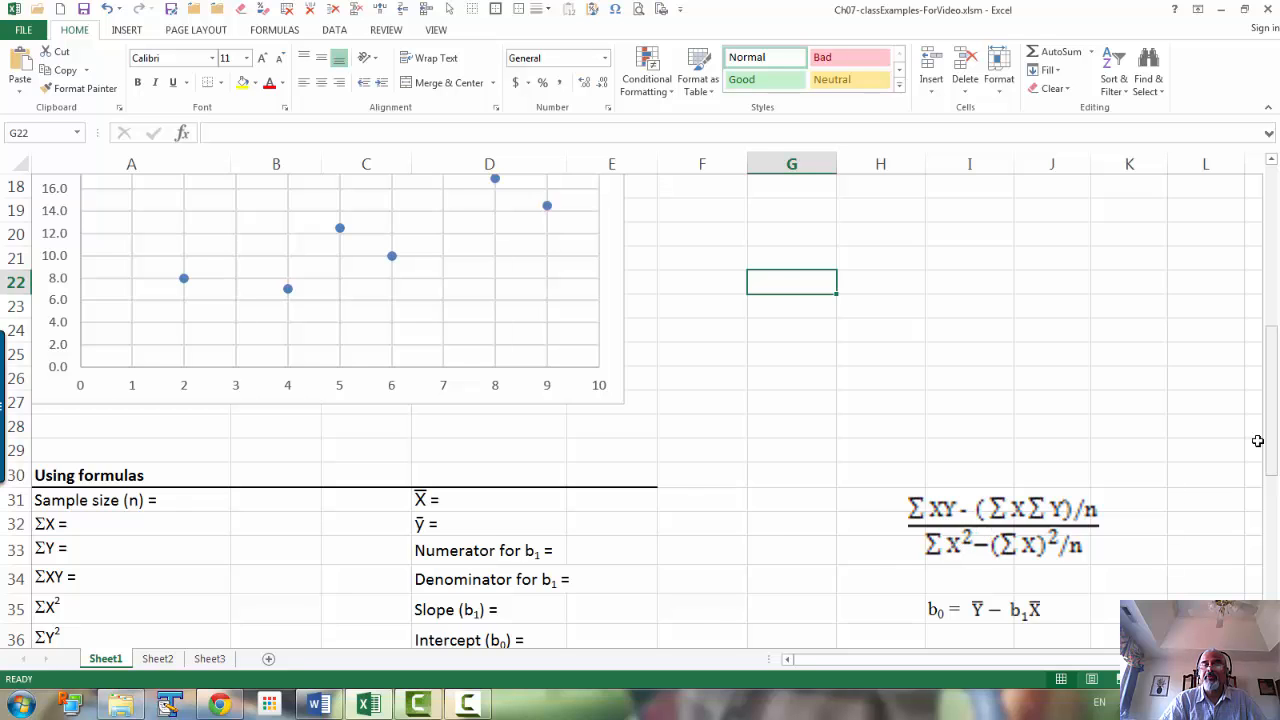
{"action": "left_click_drag", "start_coordinate": [1271, 363], "coordinate": [1275, 208]}
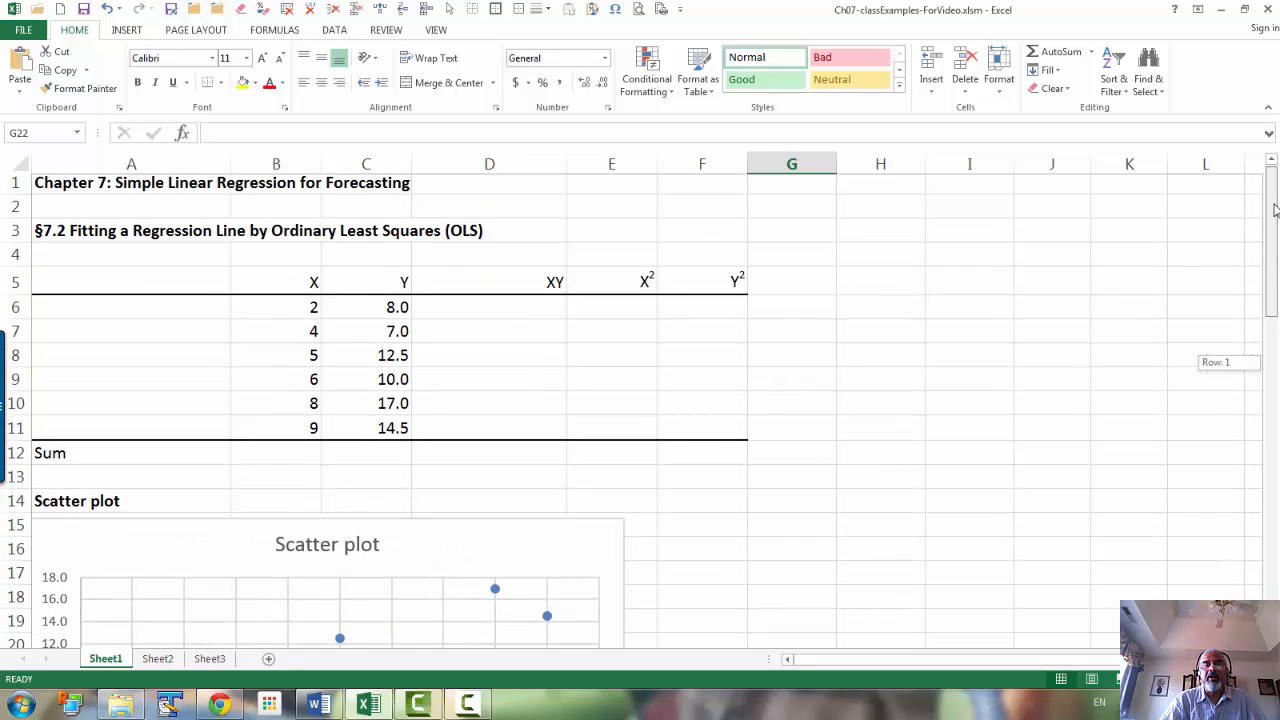
{"action": "left_click", "coordinate": [490, 303]}
{"action": "type", "text": "="}
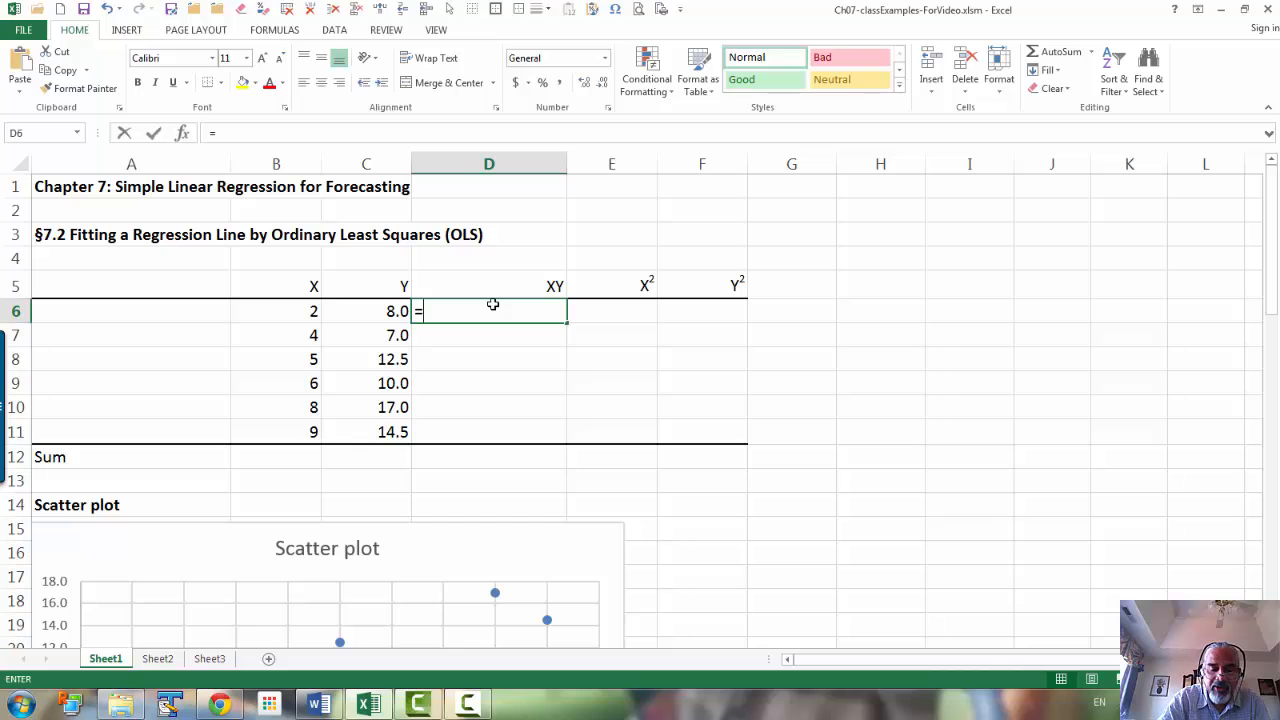
{"action": "key", "text": "Left"}
{"action": "key", "text": "Left"}
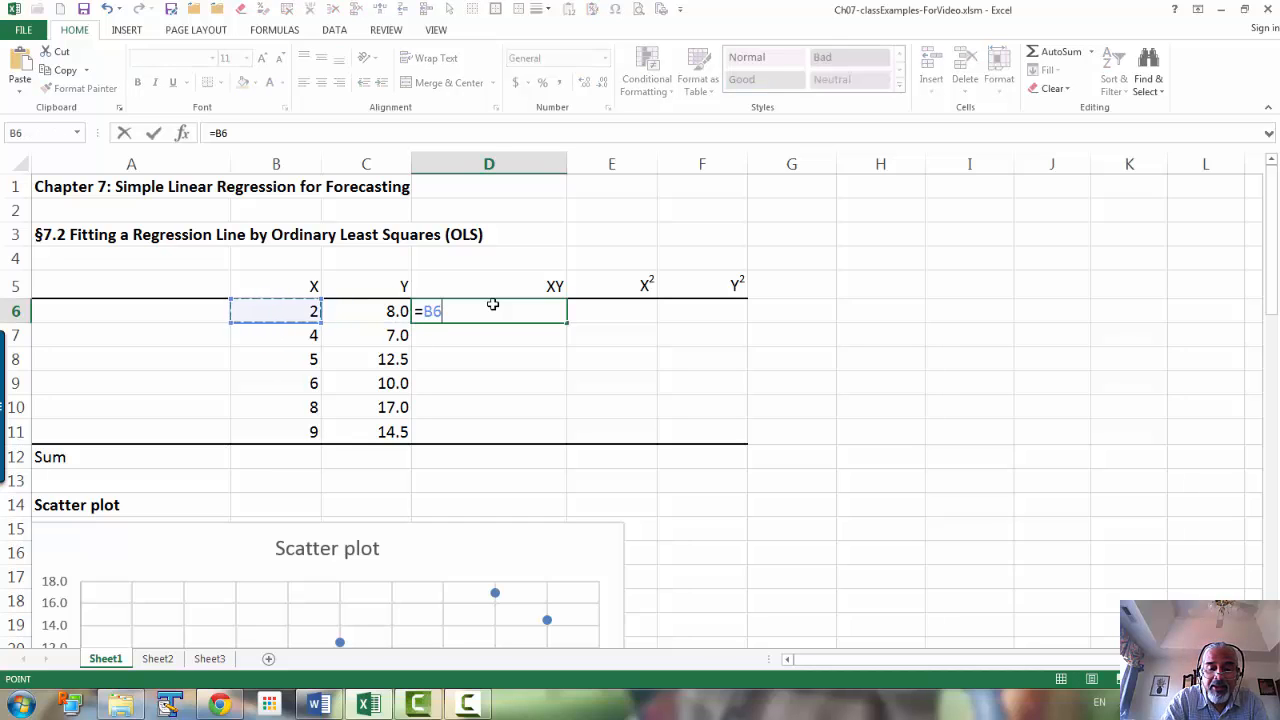
{"action": "type", "text": "*"}
{"action": "key", "text": "Left"}
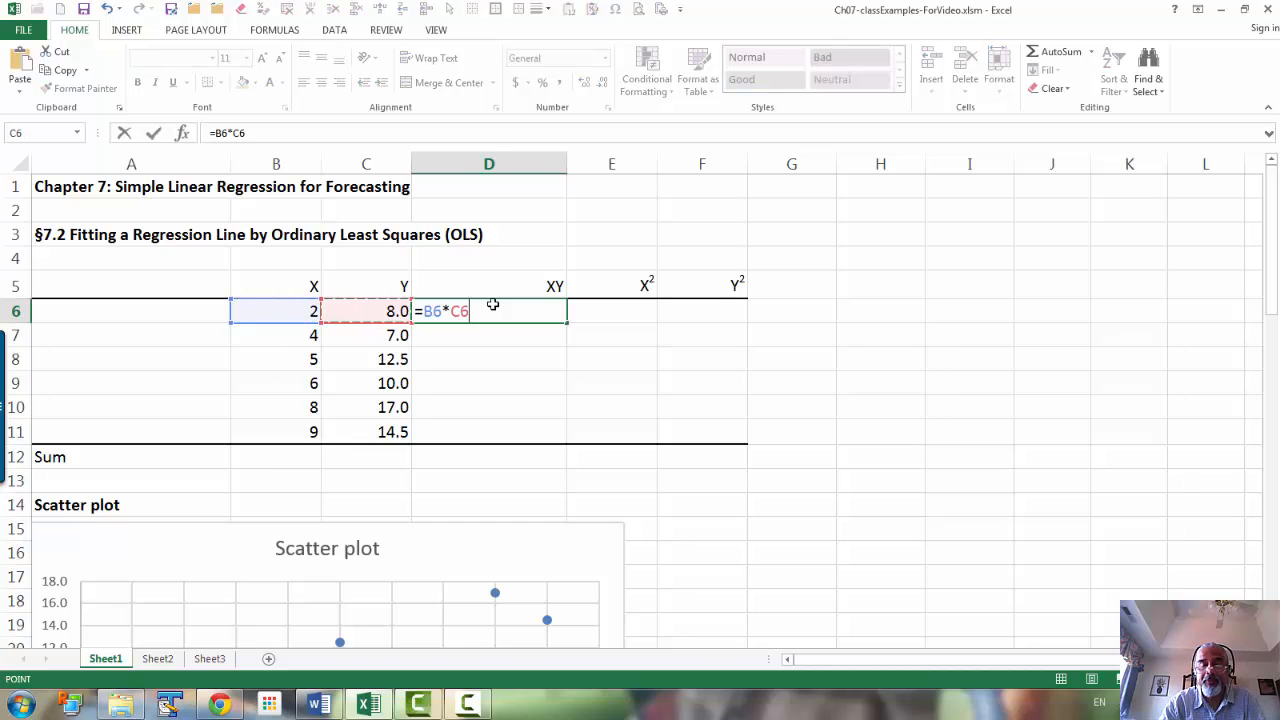
{"action": "key", "text": "Return"}
Step: Enter the formula =B6^2 in E6 to square the first X value
{"action": "key", "text": "Up"}
{"action": "key", "text": "Right"}
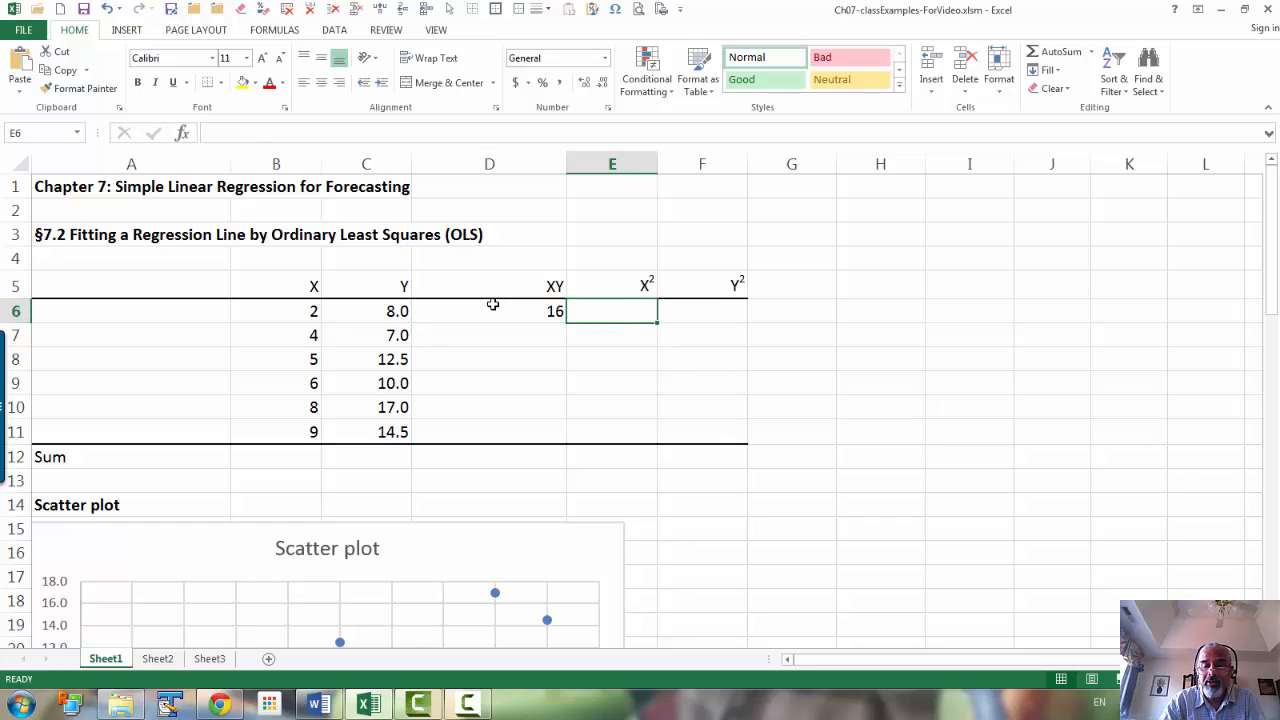
{"action": "type", "text": "="}
{"action": "key", "text": "Left"}
{"action": "key", "text": "Left"}
{"action": "key", "text": "Left"}
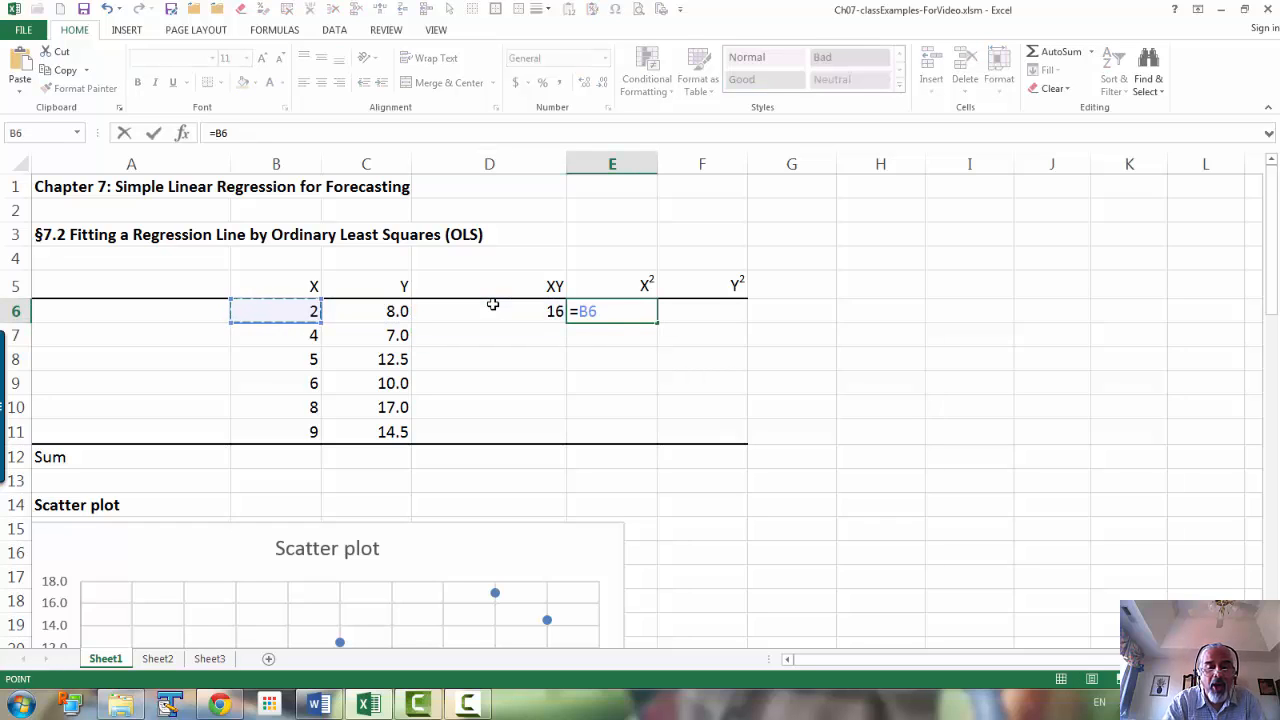
{"action": "type", "text": "^2"}
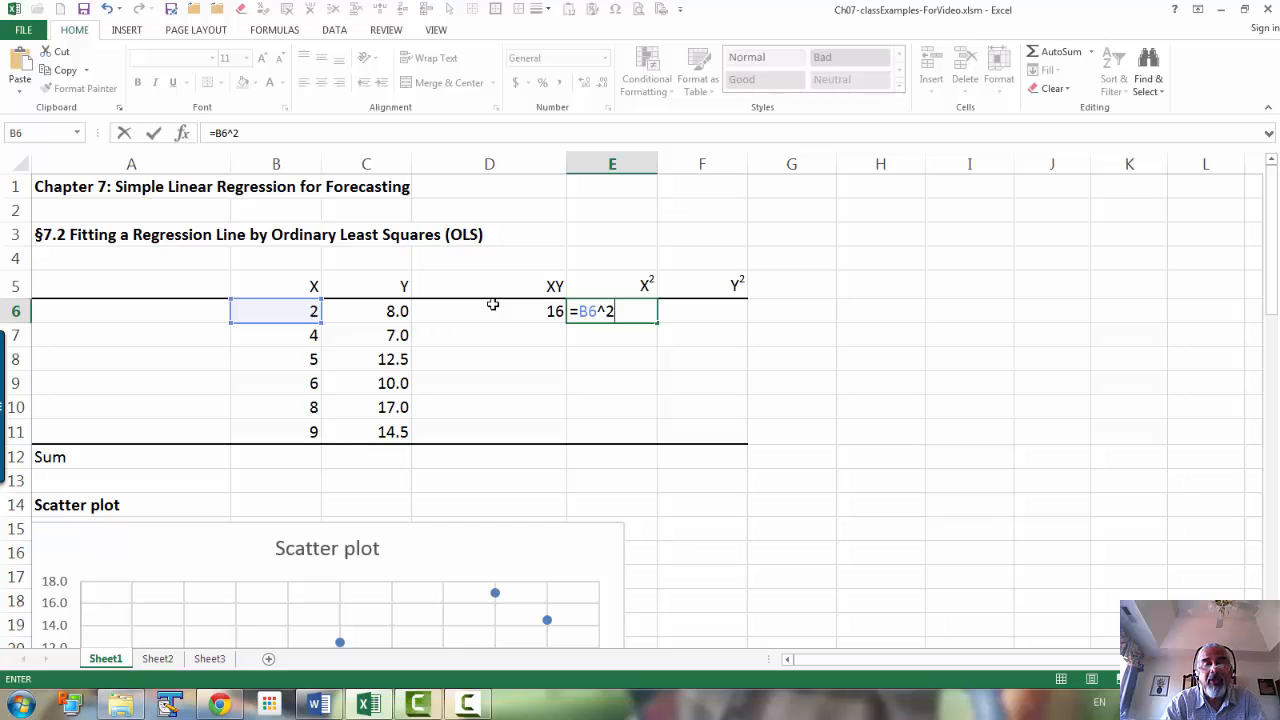
{"action": "key", "text": "Return"}
Step: Enter the formula =C6^2 in F6 to square the first Y value
{"action": "key", "text": "Up"}
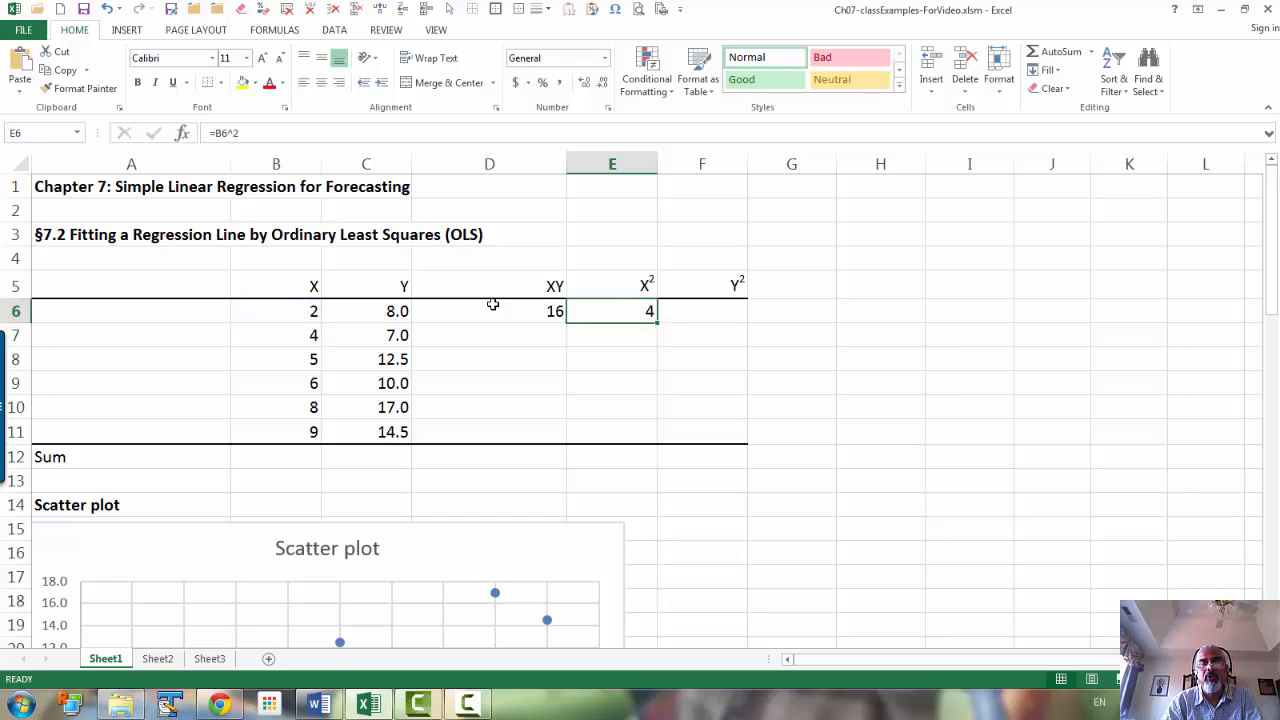
{"action": "key", "text": "Right"}
{"action": "type", "text": "="}
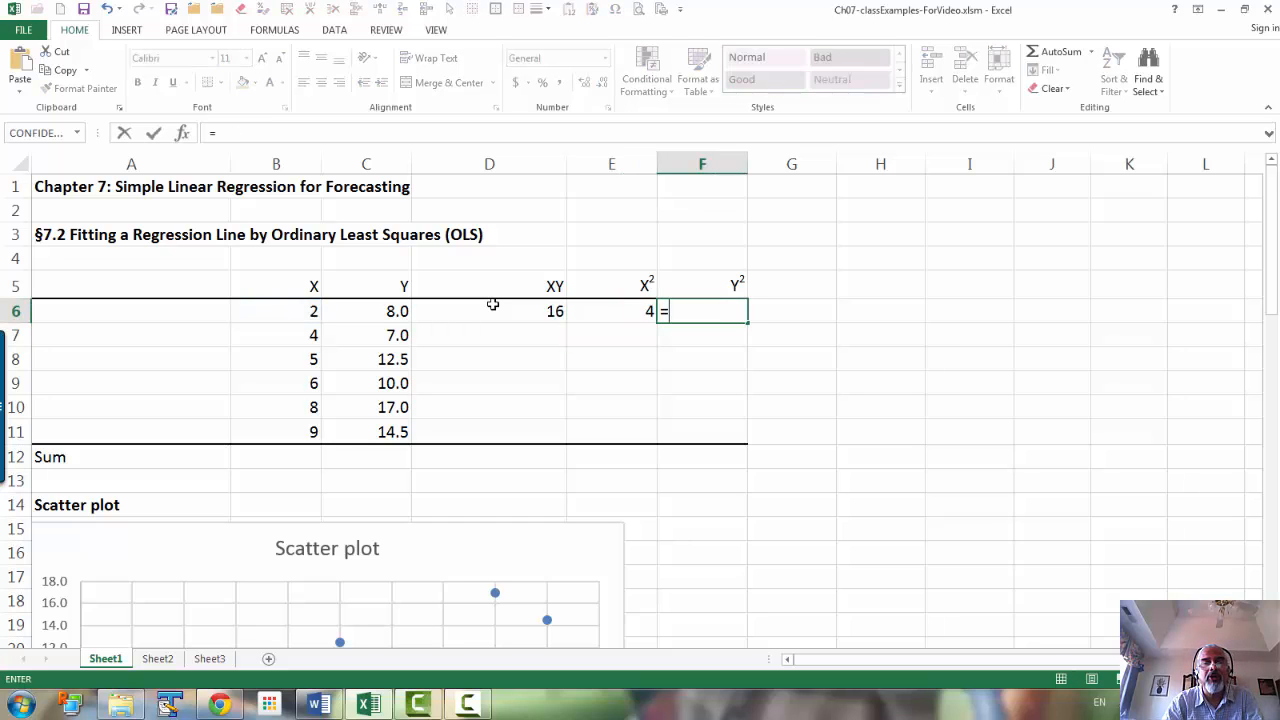
{"action": "key", "text": "Left"}
{"action": "key", "text": "Left"}
{"action": "key", "text": "Left"}
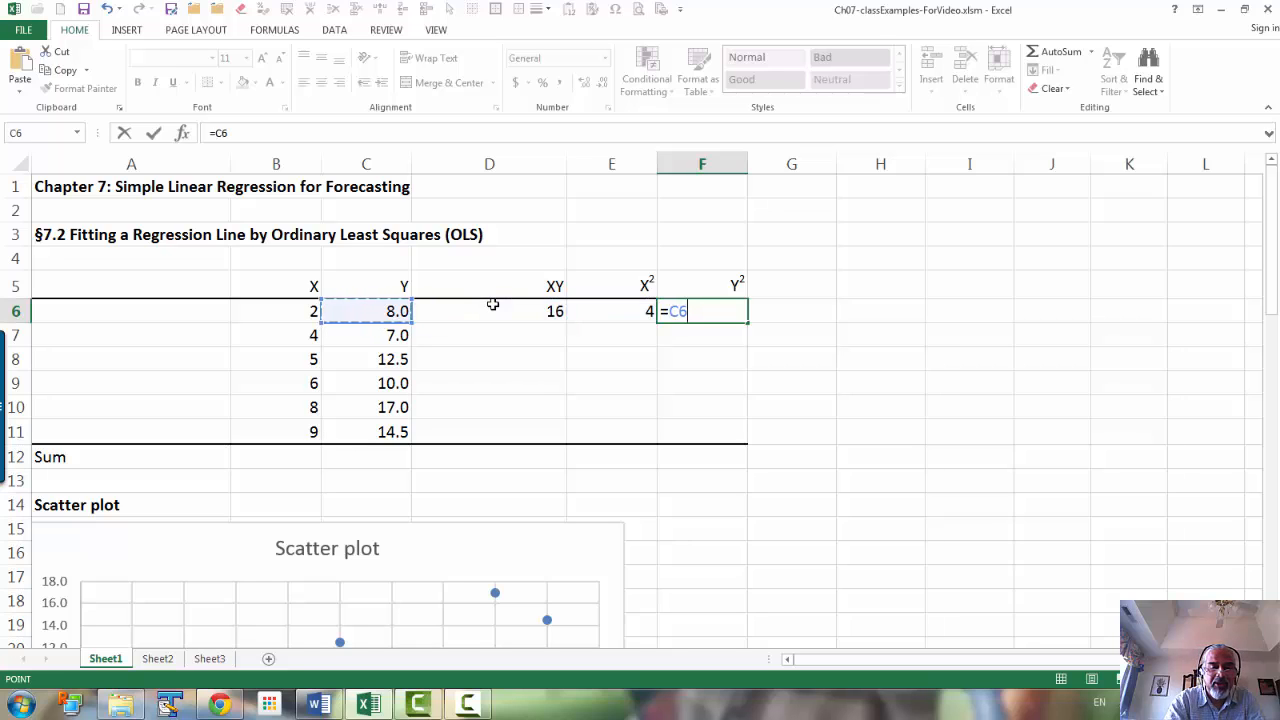
{"action": "type", "text": "^2"}
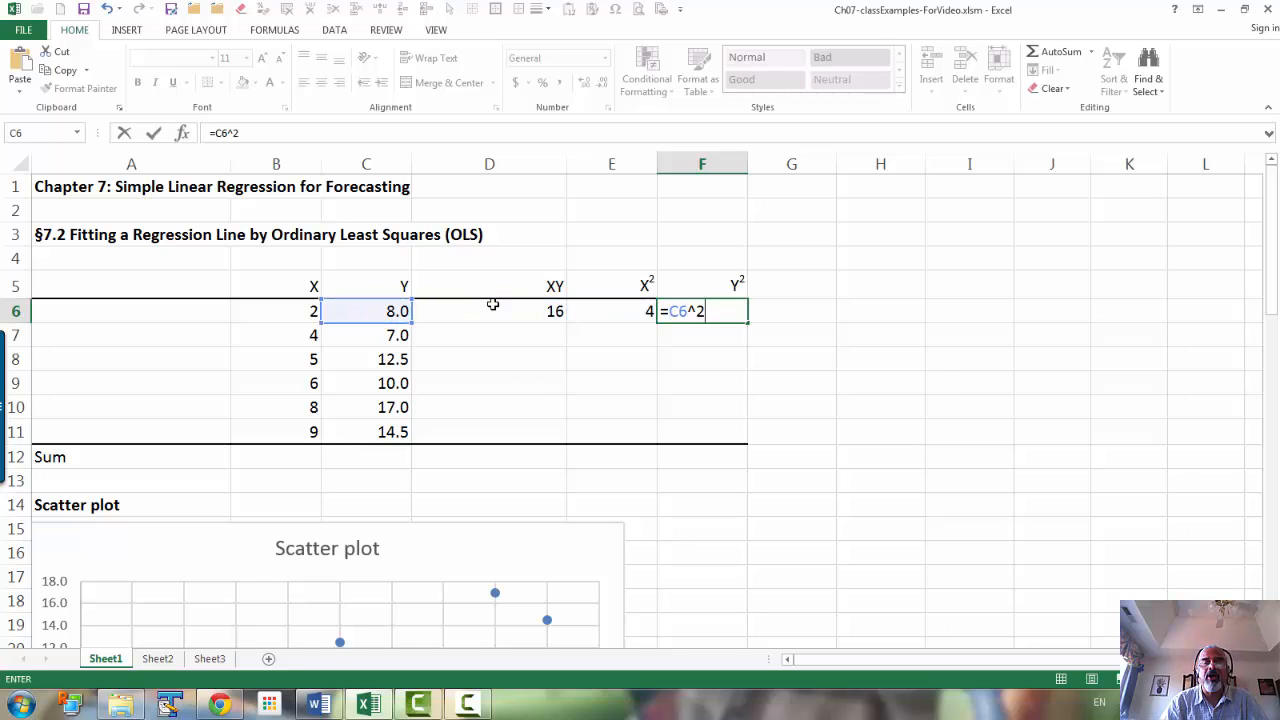
{"action": "key", "text": "Return"}
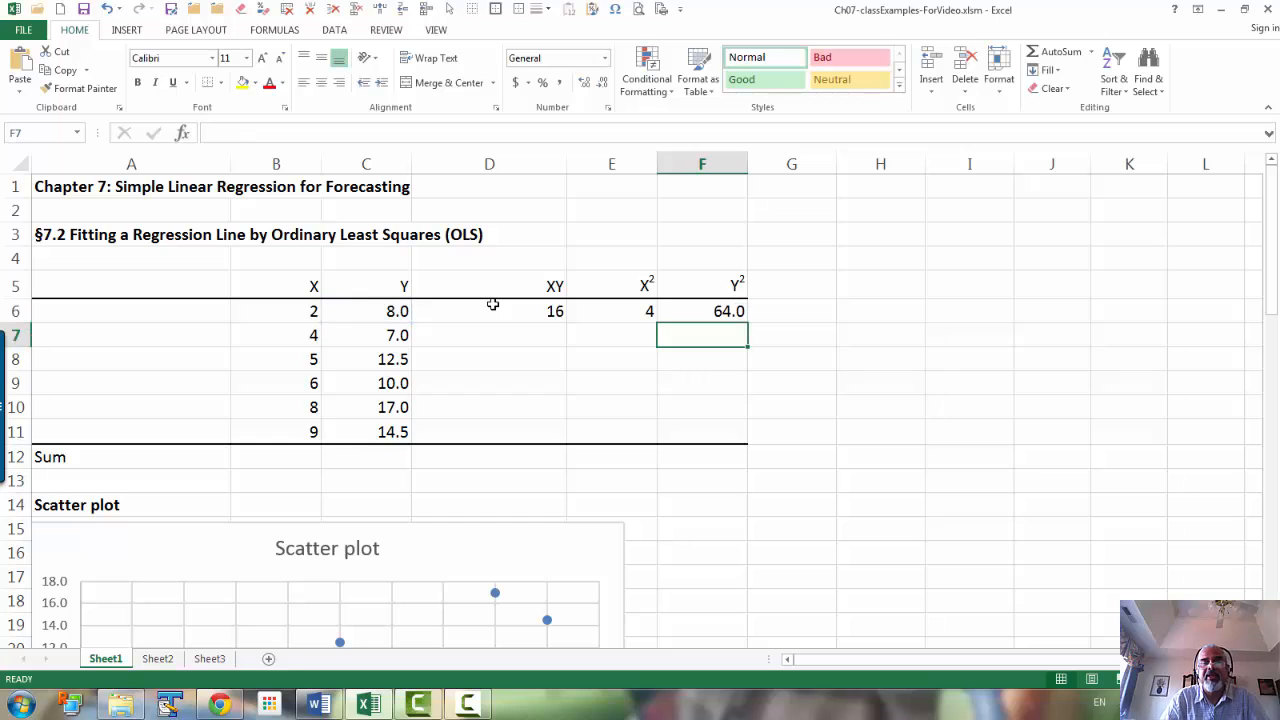
Step: Fill the D6:F6 formulas down through row 11 and apply a thick bottom border to D11:F11
{"action": "left_click_drag", "start_coordinate": [493, 304], "coordinate": [729, 435]}
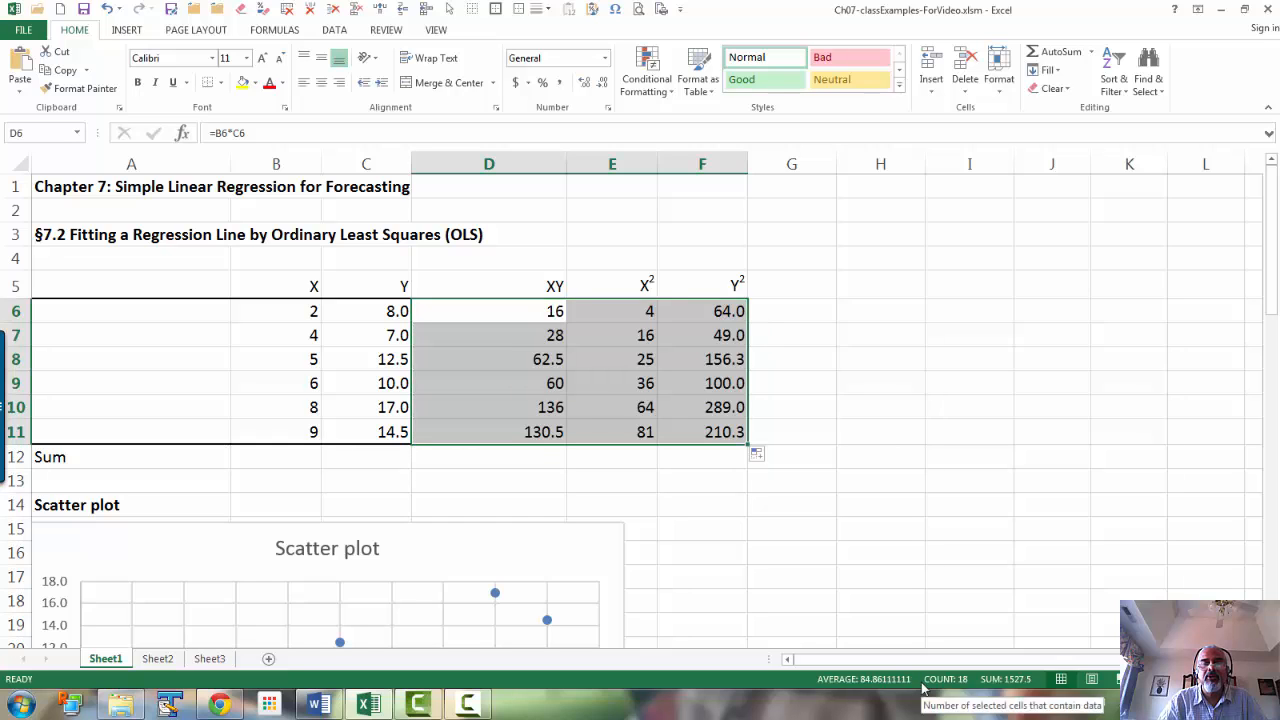
{"action": "left_click_drag", "start_coordinate": [500, 428], "coordinate": [722, 430]}
{"action": "left_click", "coordinate": [221, 83]}
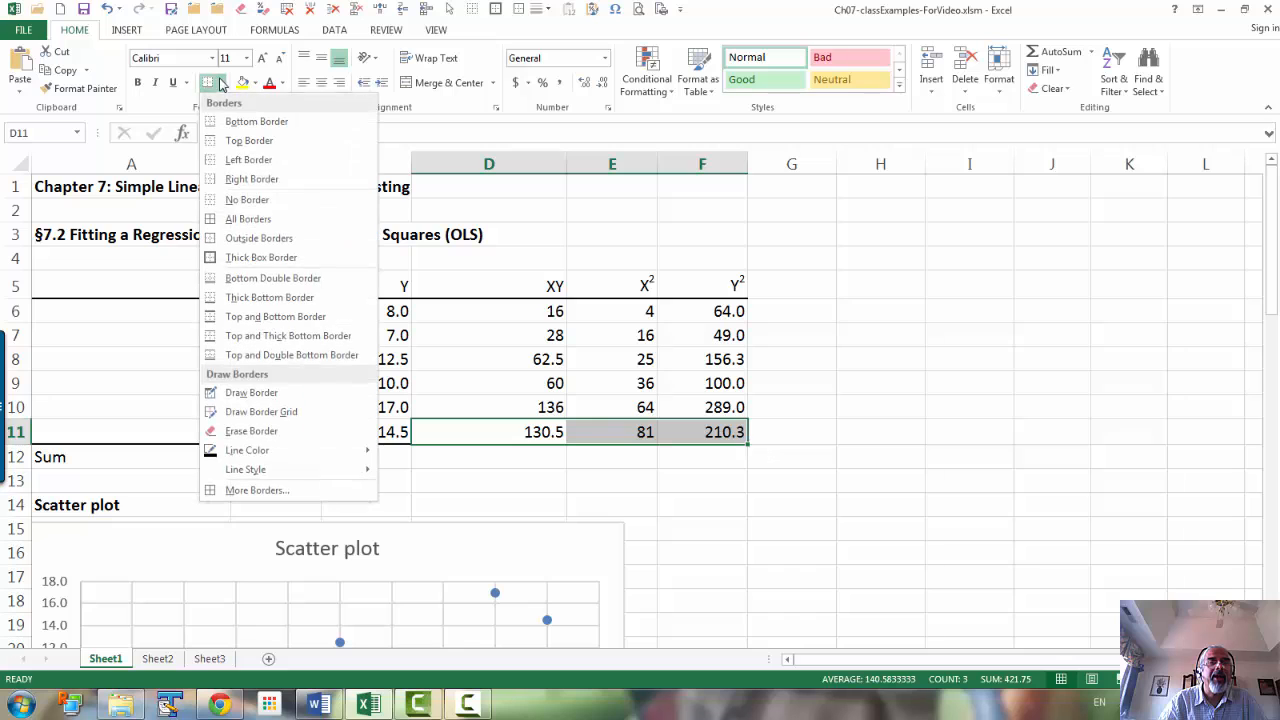
{"action": "left_click", "coordinate": [268, 300]}
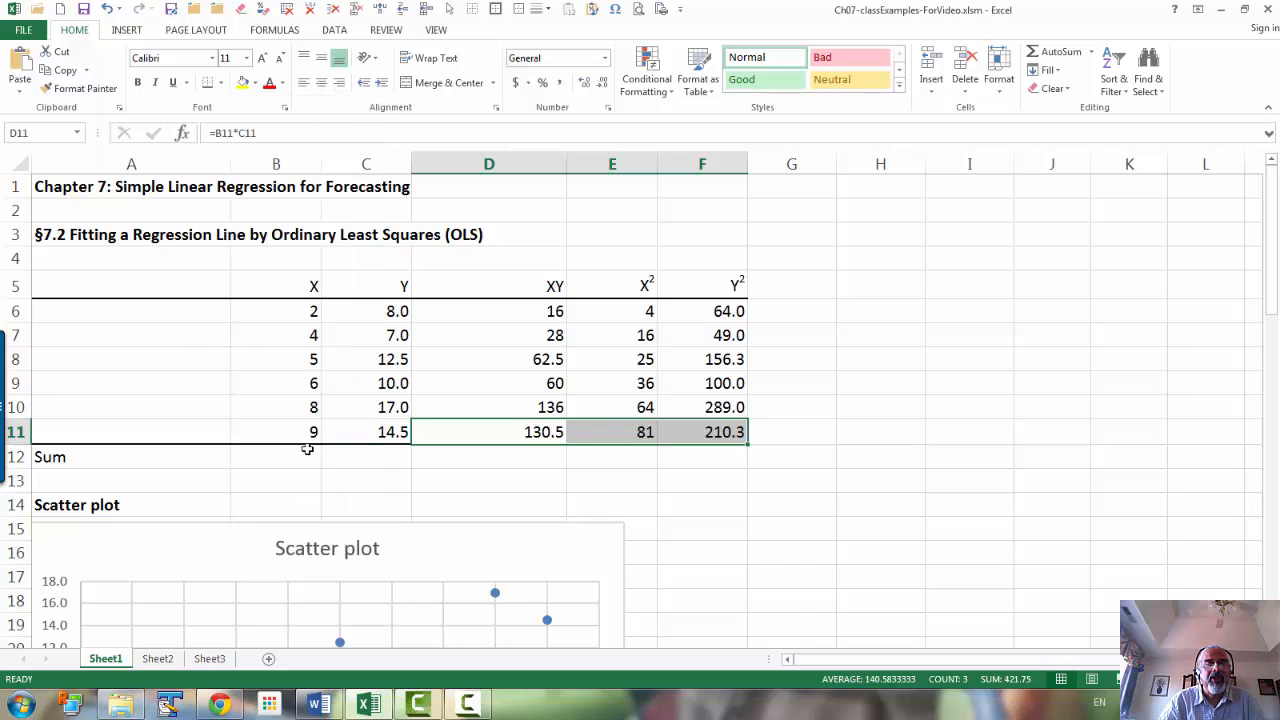
Step: Total the X column in the Sum row by entering =SUM(B6:B11) in B12
{"action": "left_click", "coordinate": [288, 451]}
{"action": "type", "text": "=sum("}
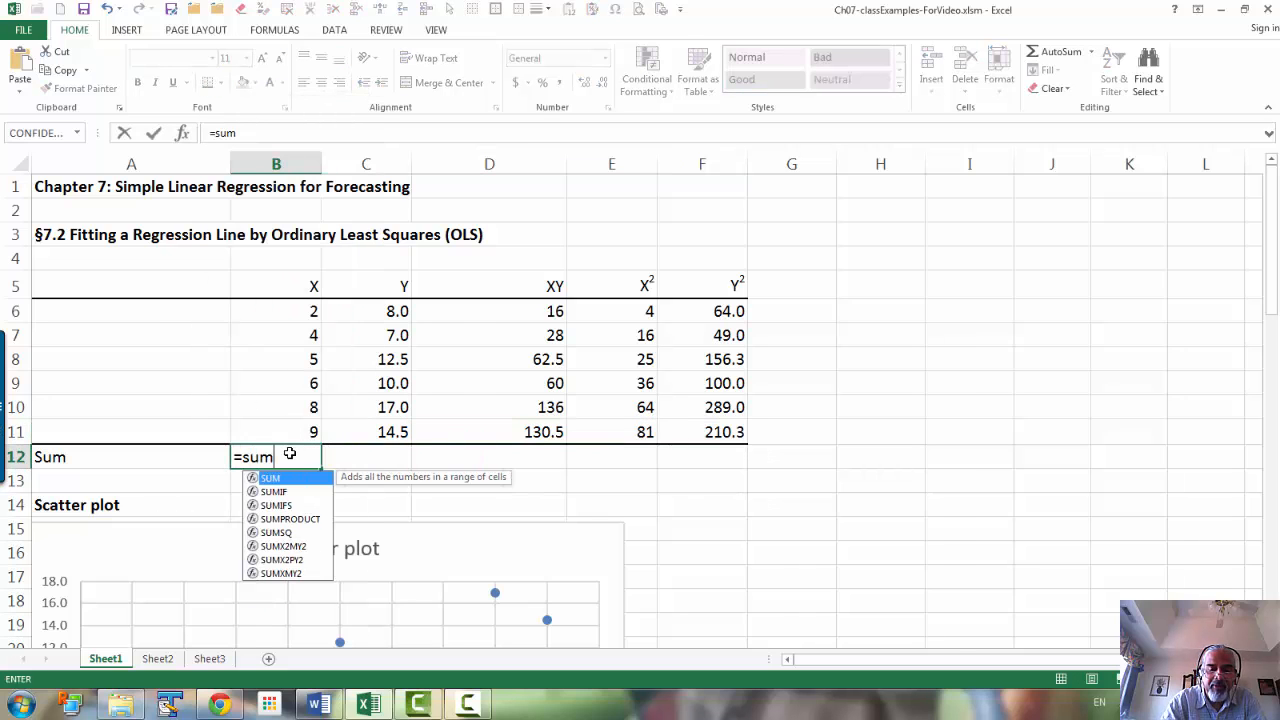
{"action": "key", "text": "Up"}
{"action": "key", "text": "shift+Up"}
{"action": "key", "text": "shift+Up"}
{"action": "key", "text": "shift+Up"}
{"action": "key", "text": "shift+Up"}
{"action": "key", "text": "shift+Up"}
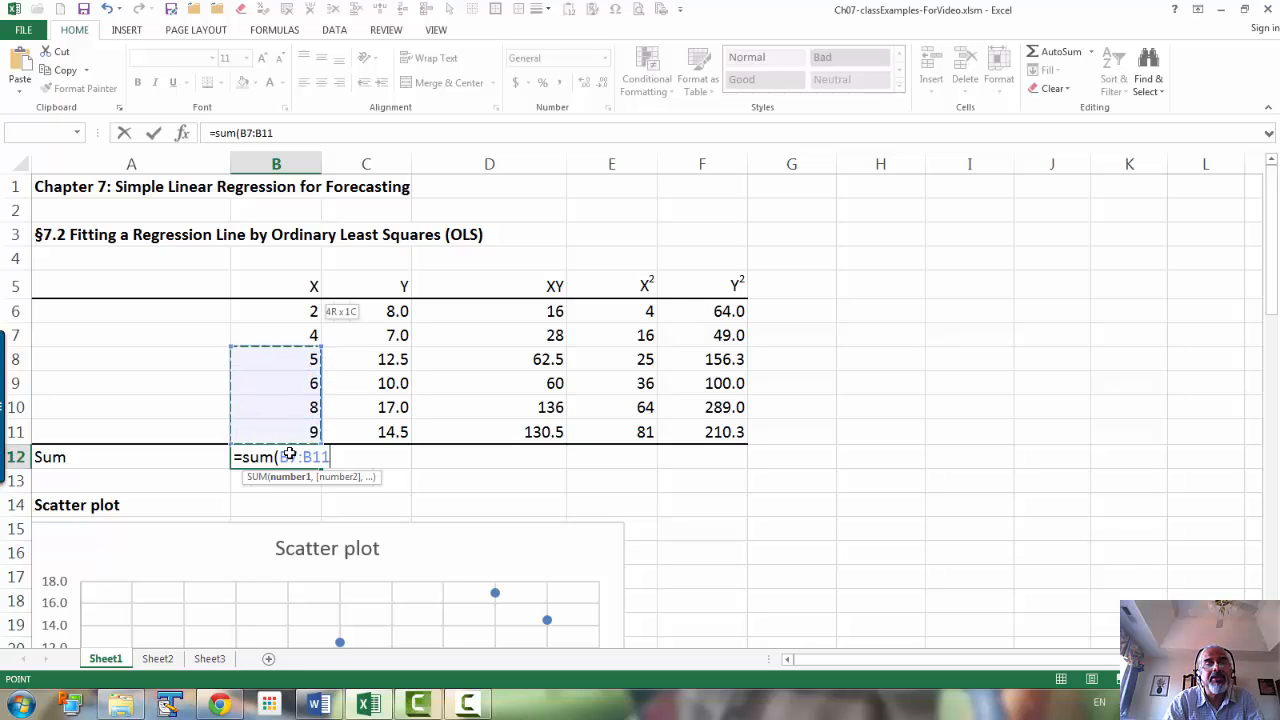
{"action": "type", "text": ")"}
{"action": "key", "text": "Return"}
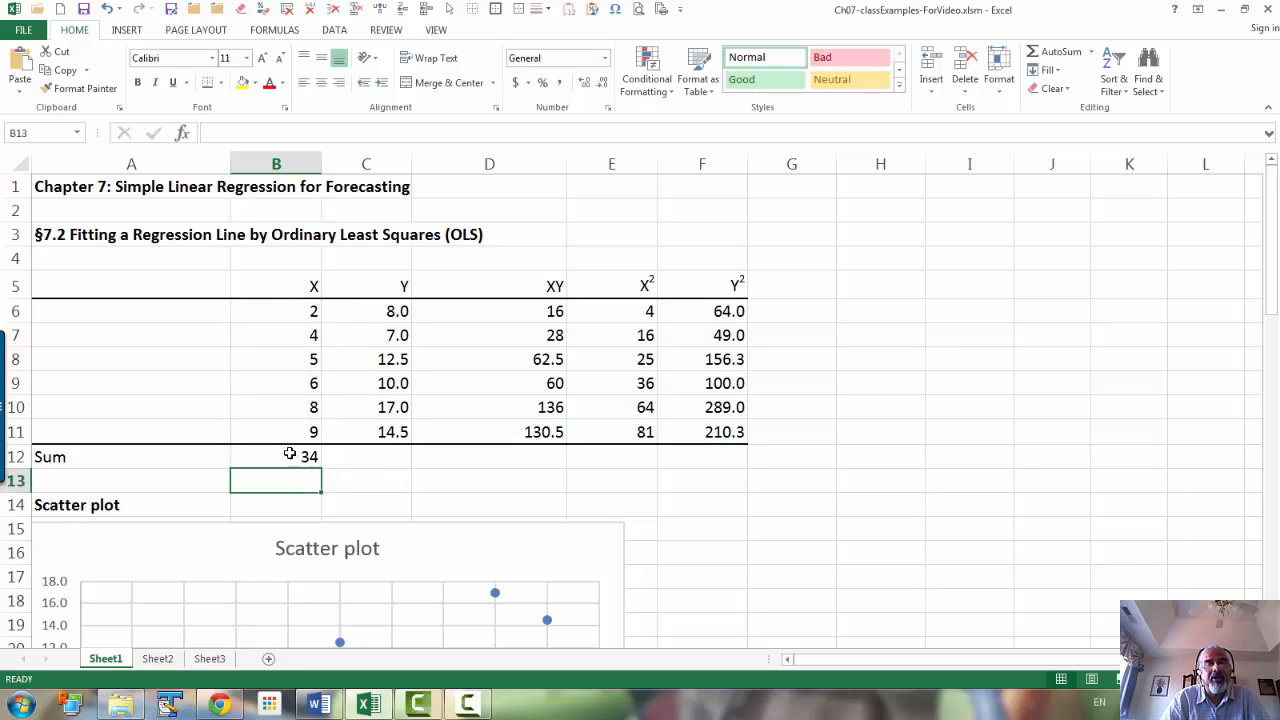
{"action": "left_click", "coordinate": [289, 454]}
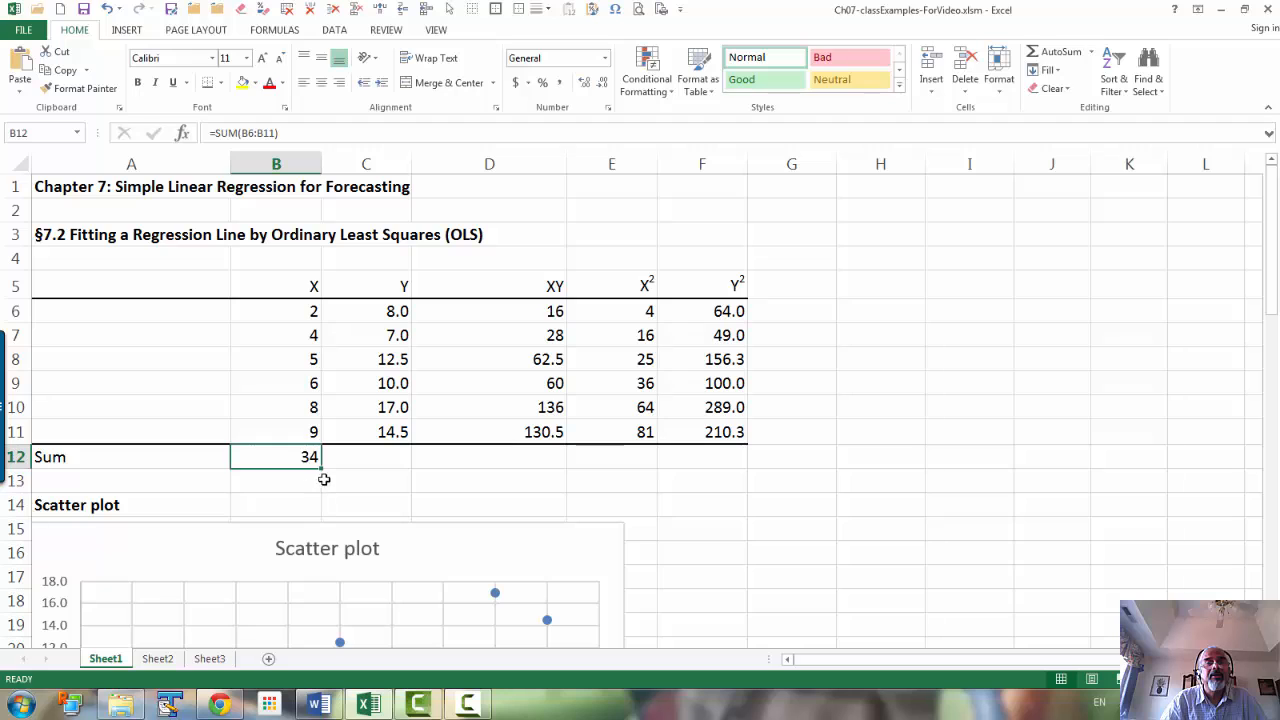
Step: Fill the Sum formula from B12 across through F12 to total the Y, XY, X² and Y² columns
{"action": "left_click_drag", "start_coordinate": [323, 468], "coordinate": [385, 467]}
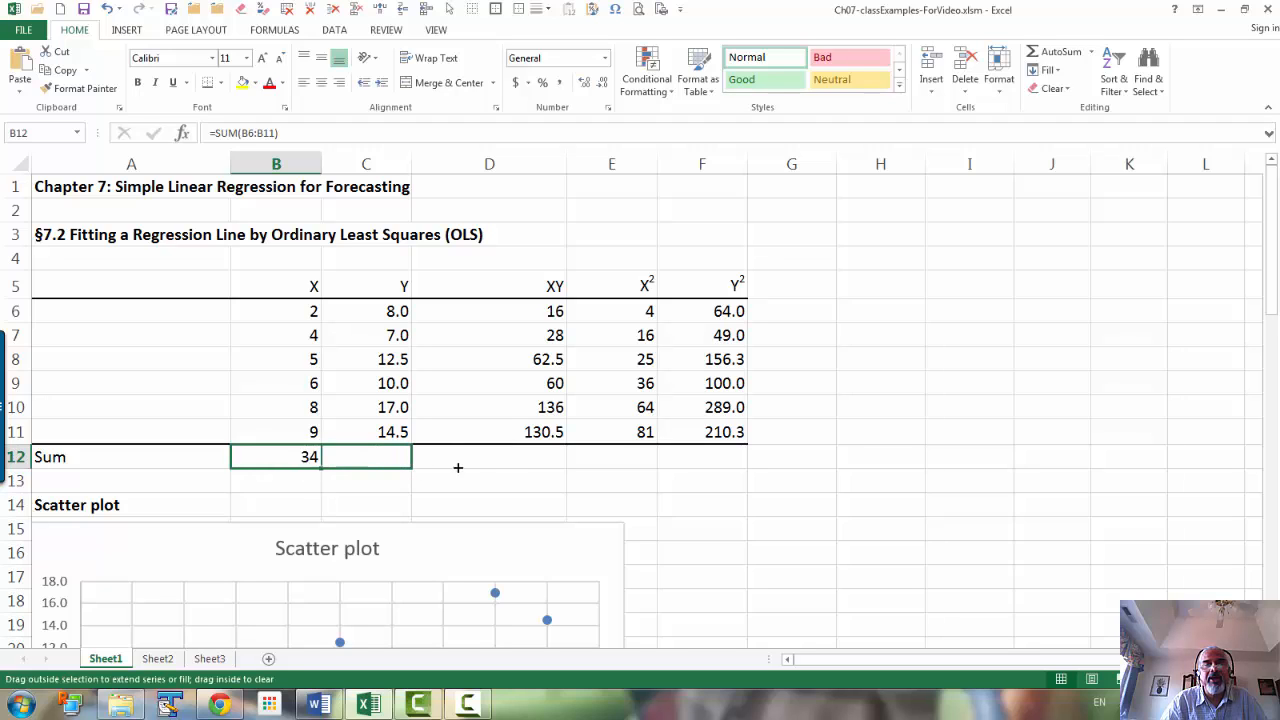
{"action": "left_click_drag", "start_coordinate": [511, 465], "coordinate": [524, 465]}
{"action": "left_click_drag", "start_coordinate": [624, 461], "coordinate": [752, 458]}
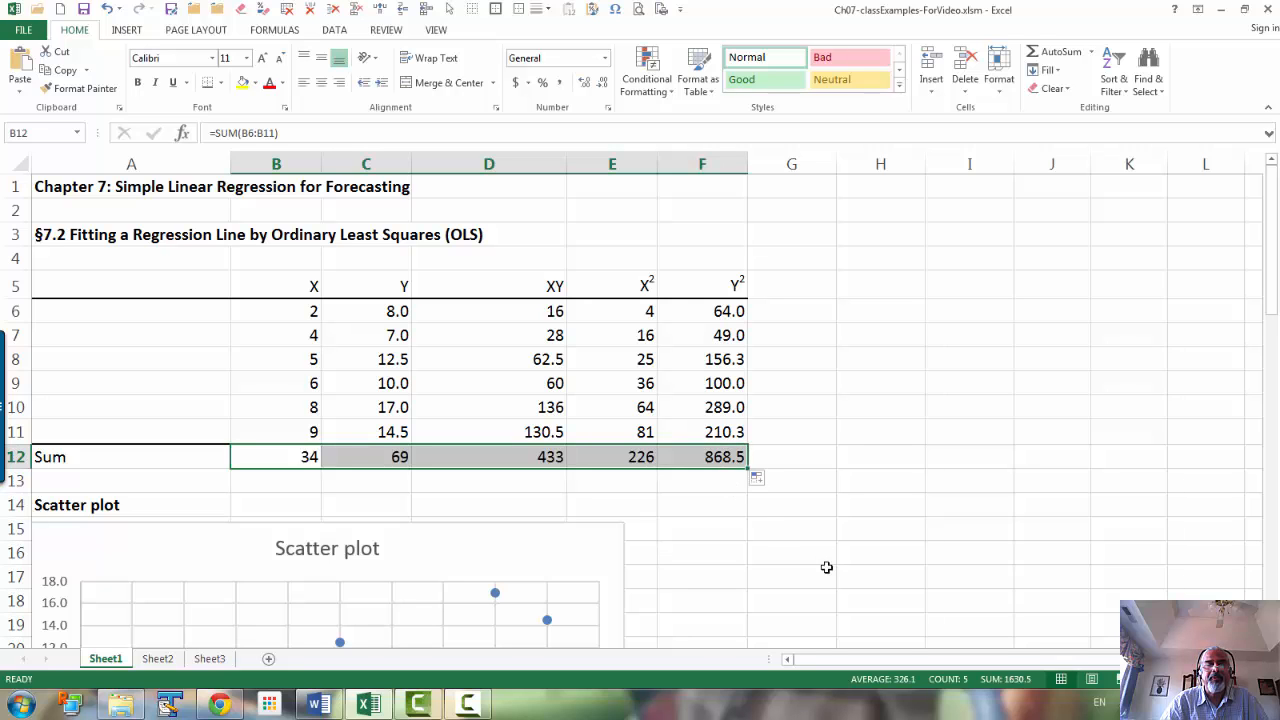
Step: Compute the sample size n in B31 by counting the X values with =COUNT(B6:B11)
{"action": "left_click_drag", "start_coordinate": [1274, 254], "coordinate": [1270, 442]}
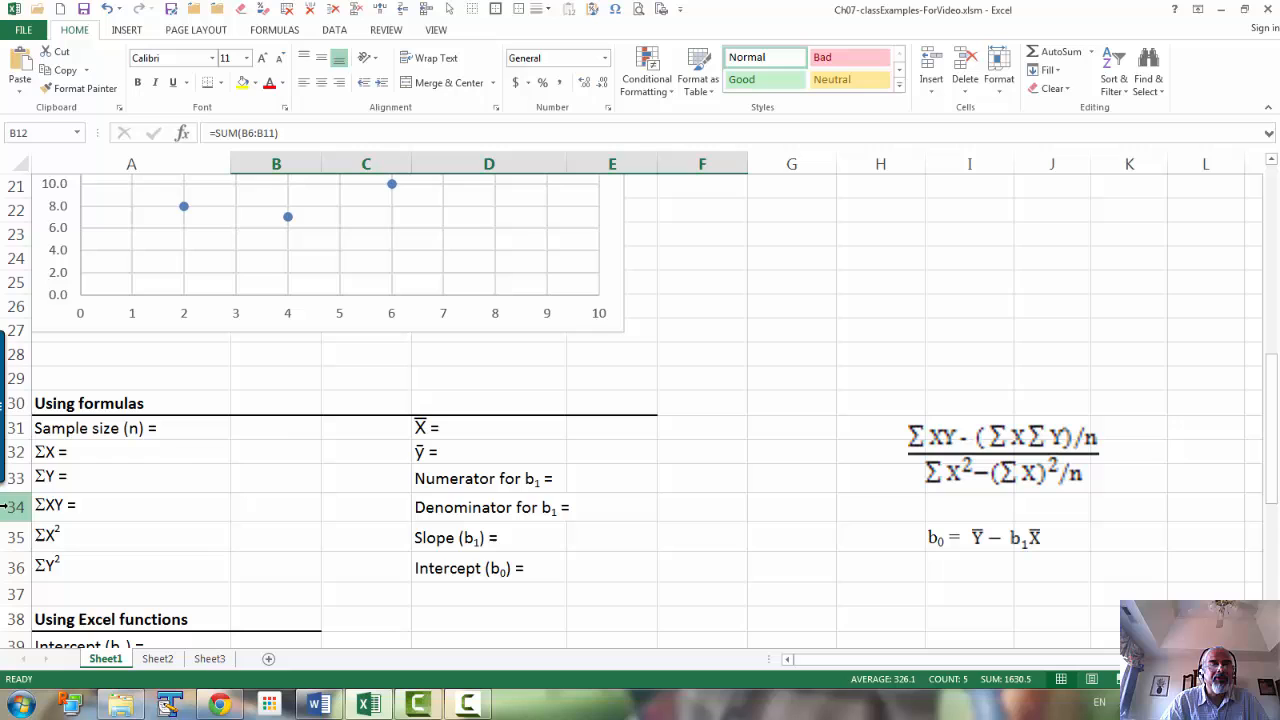
{"action": "left_click", "coordinate": [285, 431]}
{"action": "type", "text": "=count"}
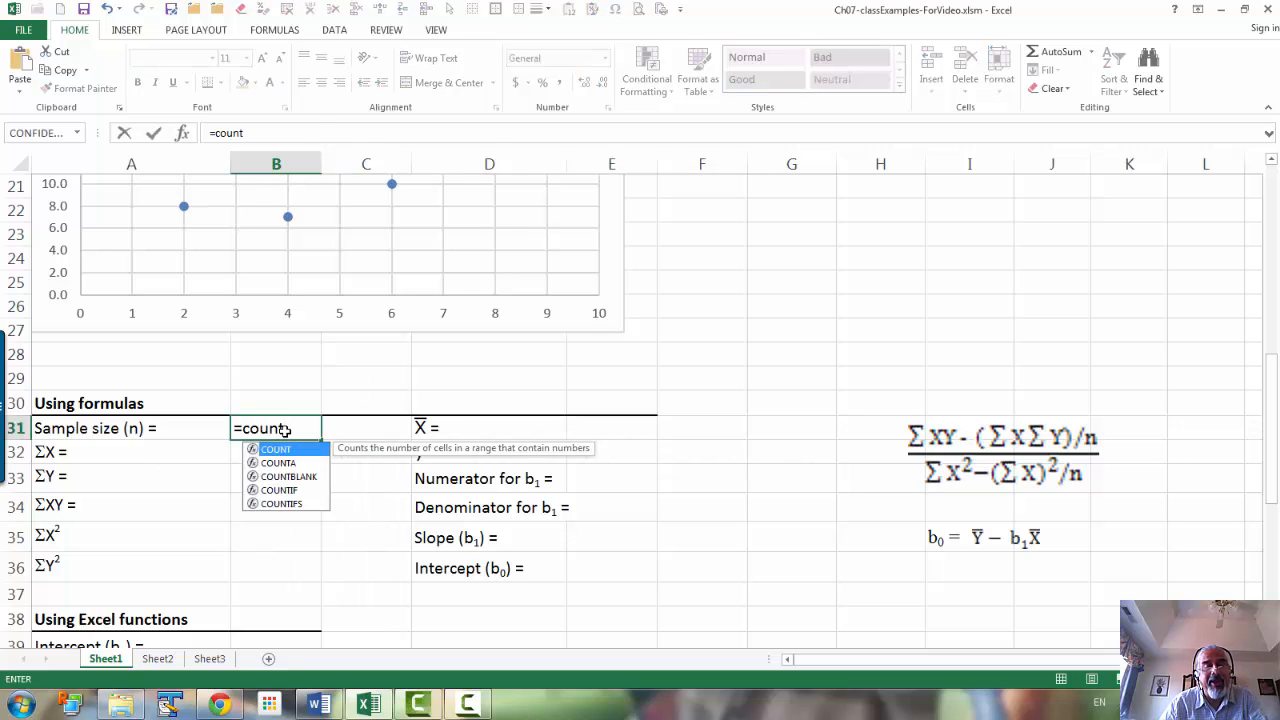
{"action": "key", "text": "Tab"}
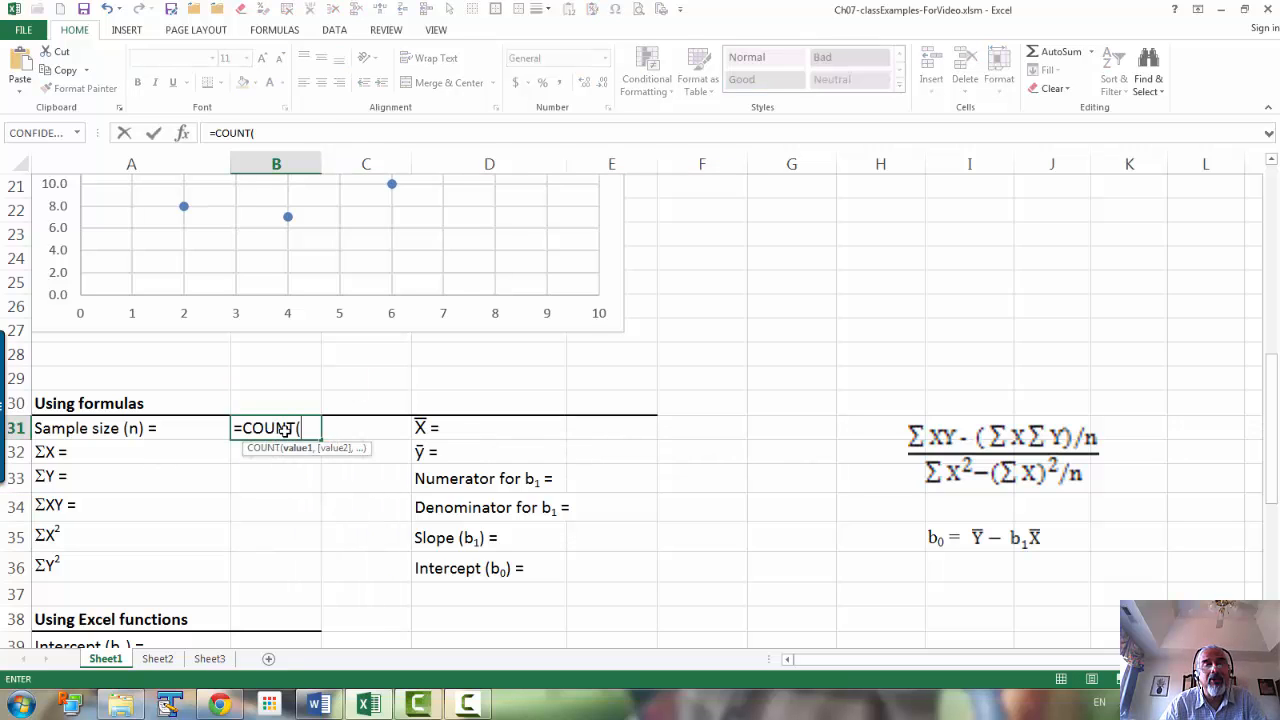
{"action": "scroll", "coordinate": [246, 346], "scroll_direction": "up", "scroll_amount": 7}
{"action": "left_click_drag", "start_coordinate": [310, 311], "coordinate": [293, 441]}
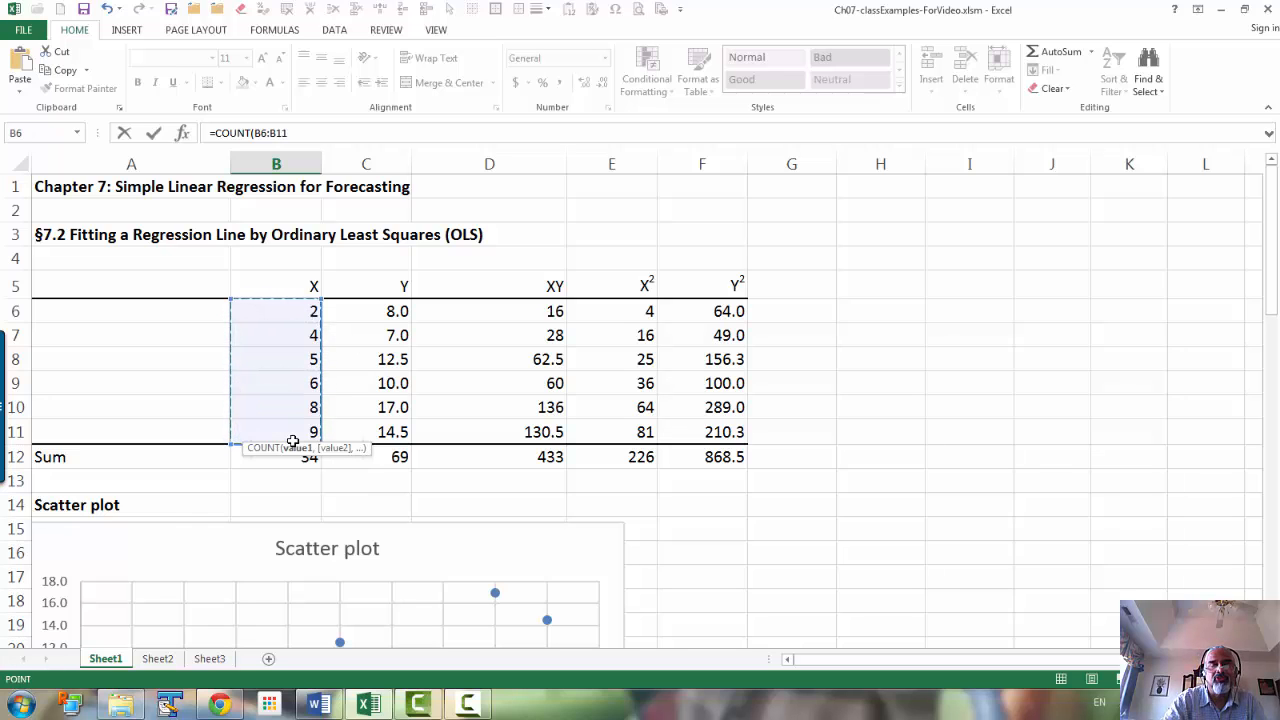
{"action": "key", "text": "Return"}
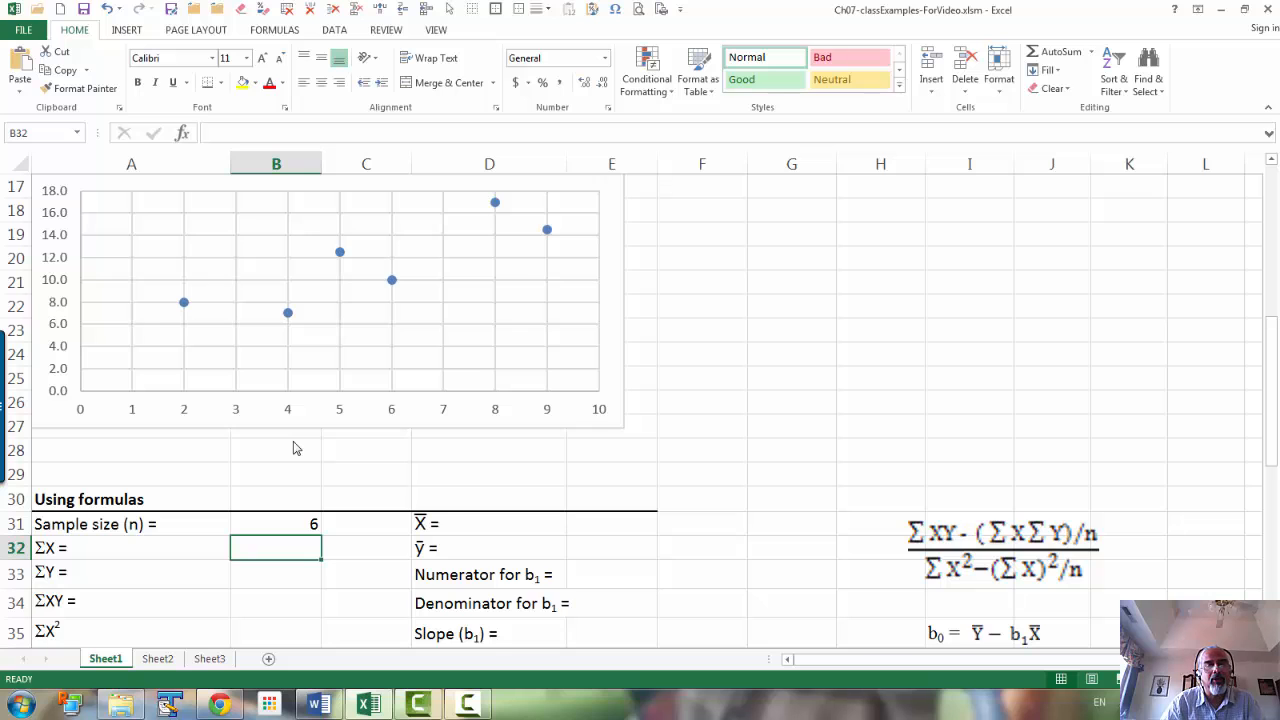
Step: Link ΣX in B32 to the X total in B12 and ΣY in B33 to the Y total in C12
{"action": "type", "text": "="}
{"action": "scroll", "coordinate": [290, 440], "scroll_direction": "up", "scroll_amount": 5}
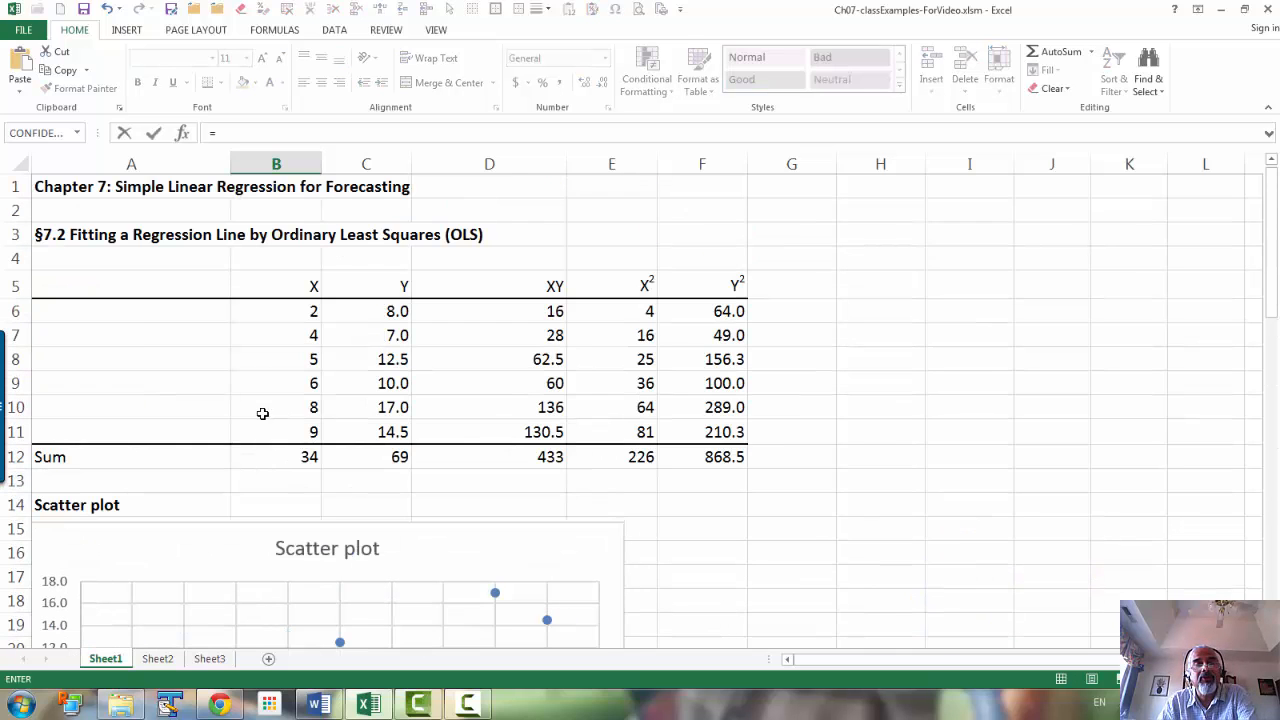
{"action": "left_click", "coordinate": [310, 456]}
{"action": "key", "text": "Return"}
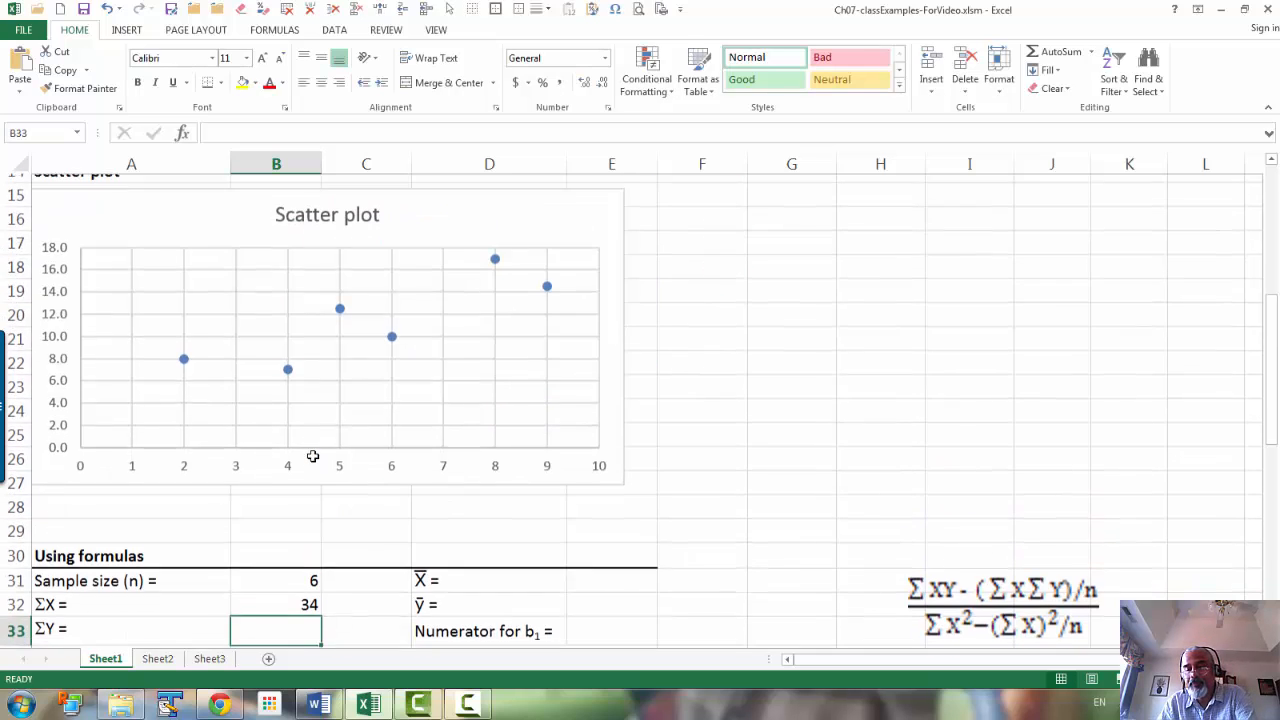
{"action": "scroll", "coordinate": [357, 430], "scroll_direction": "up", "scroll_amount": 4}
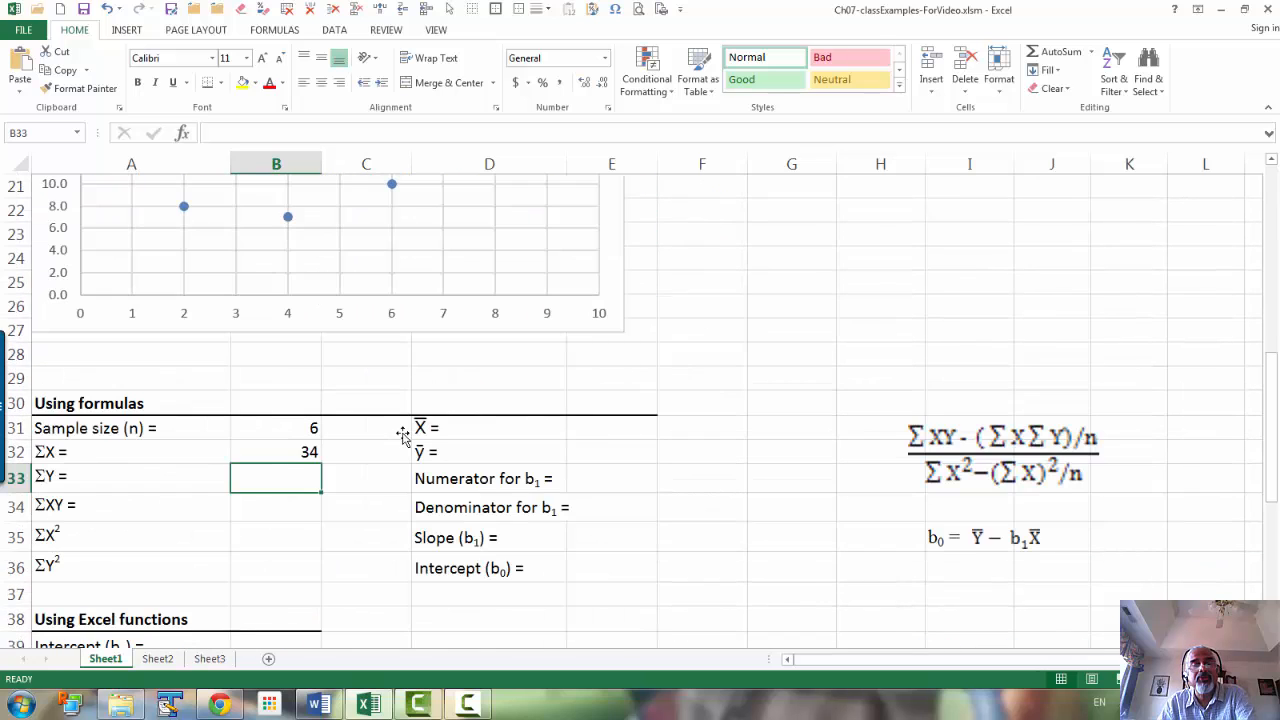
{"action": "type", "text": "="}
{"action": "scroll", "coordinate": [401, 432], "scroll_direction": "up", "scroll_amount": 7}
{"action": "left_click", "coordinate": [390, 455]}
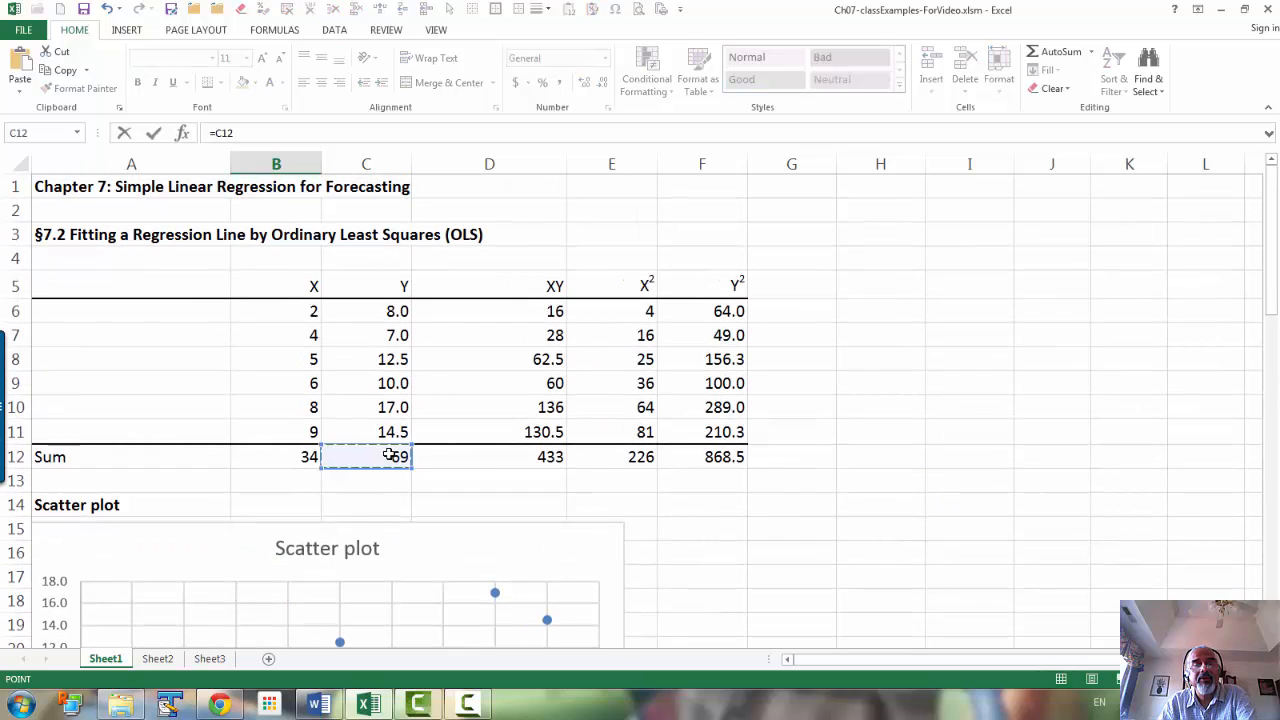
{"action": "key", "text": "Return"}
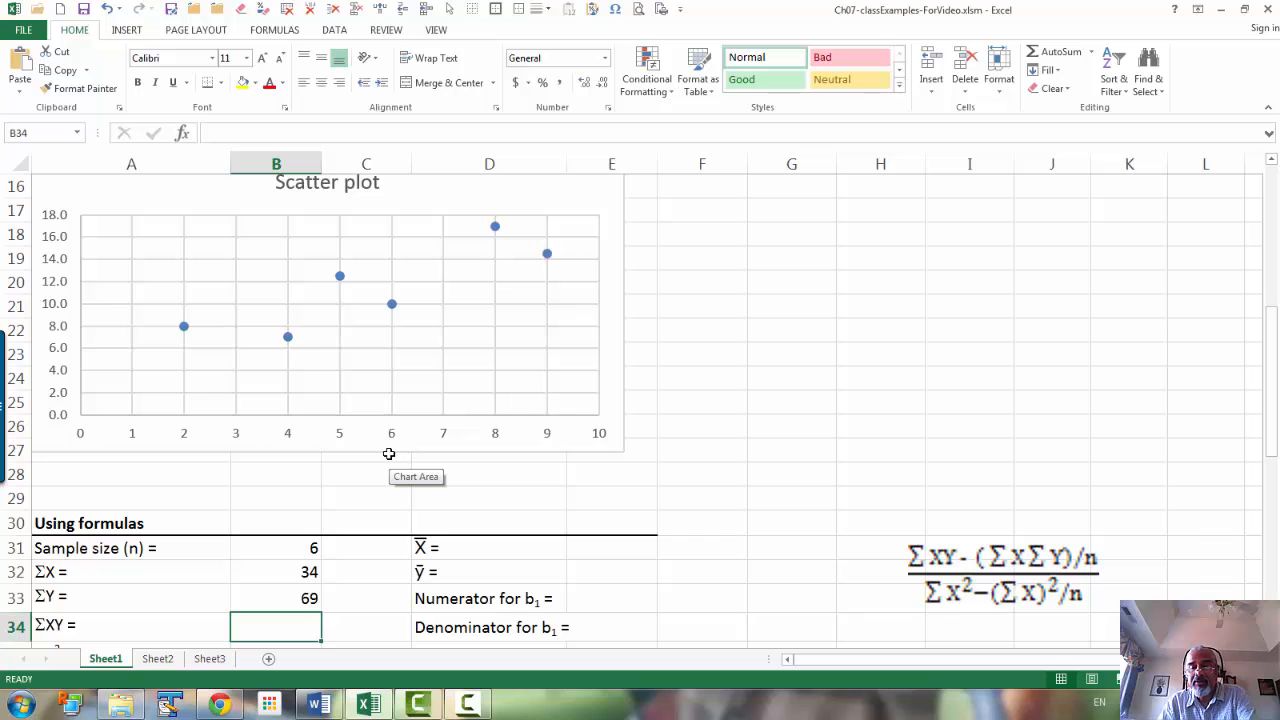
Step: Link ΣXY in B34 to the XY total in D12 and ΣX² in B35 to the X² total in E12
{"action": "type", "text": "="}
{"action": "scroll", "coordinate": [409, 451], "scroll_direction": "up", "scroll_amount": 3}
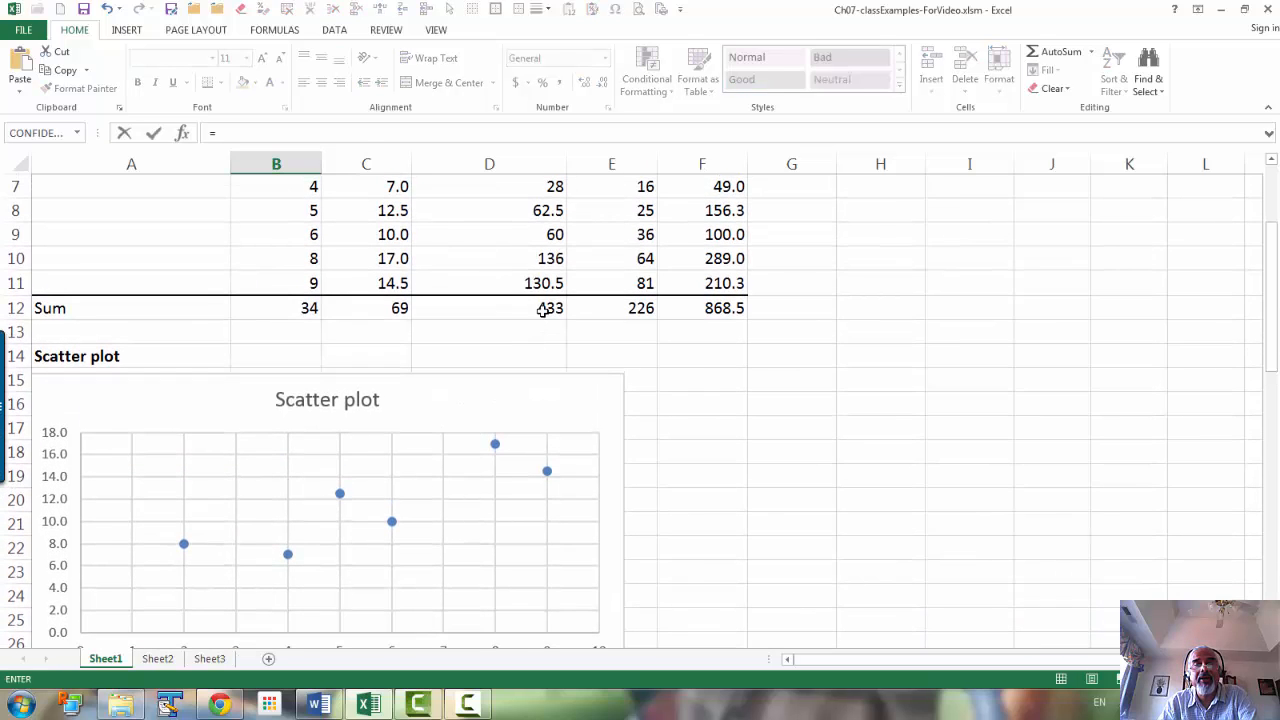
{"action": "left_click", "coordinate": [542, 310]}
{"action": "key", "text": "Return"}
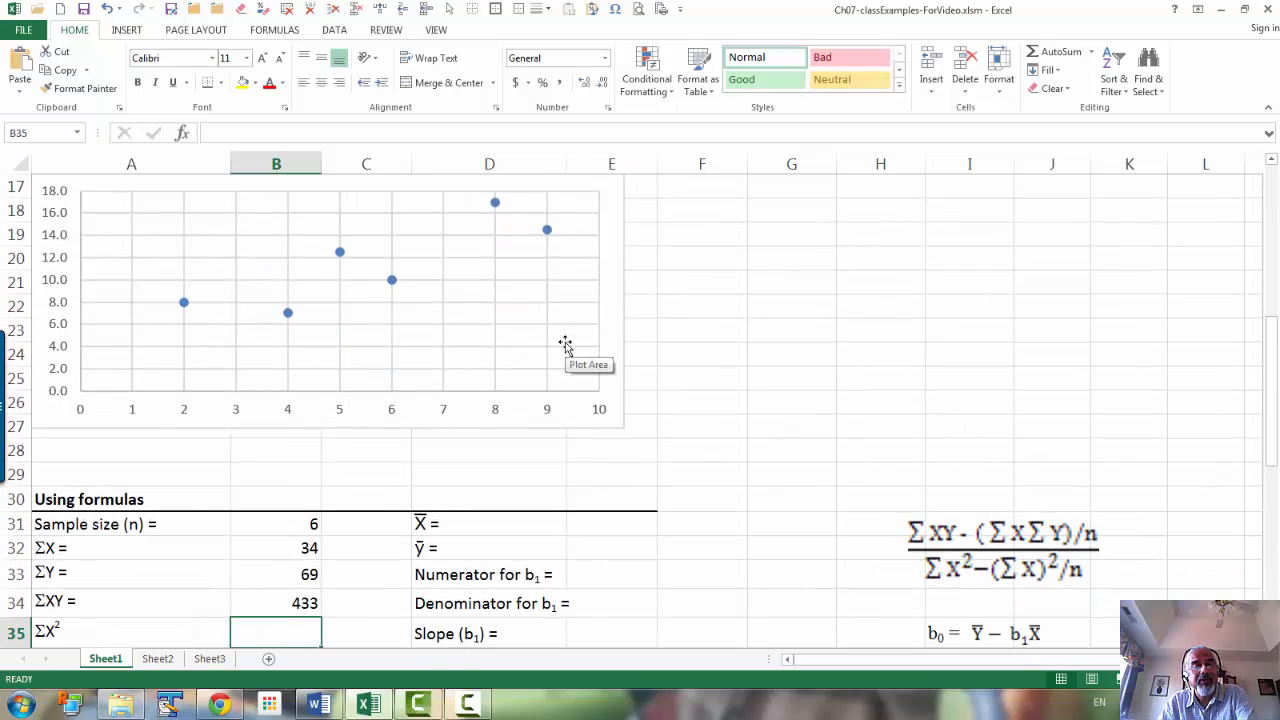
{"action": "type", "text": "="}
{"action": "scroll", "coordinate": [565, 343], "scroll_direction": "up", "scroll_amount": 3}
{"action": "scroll", "coordinate": [565, 343], "scroll_direction": "up", "scroll_amount": 1}
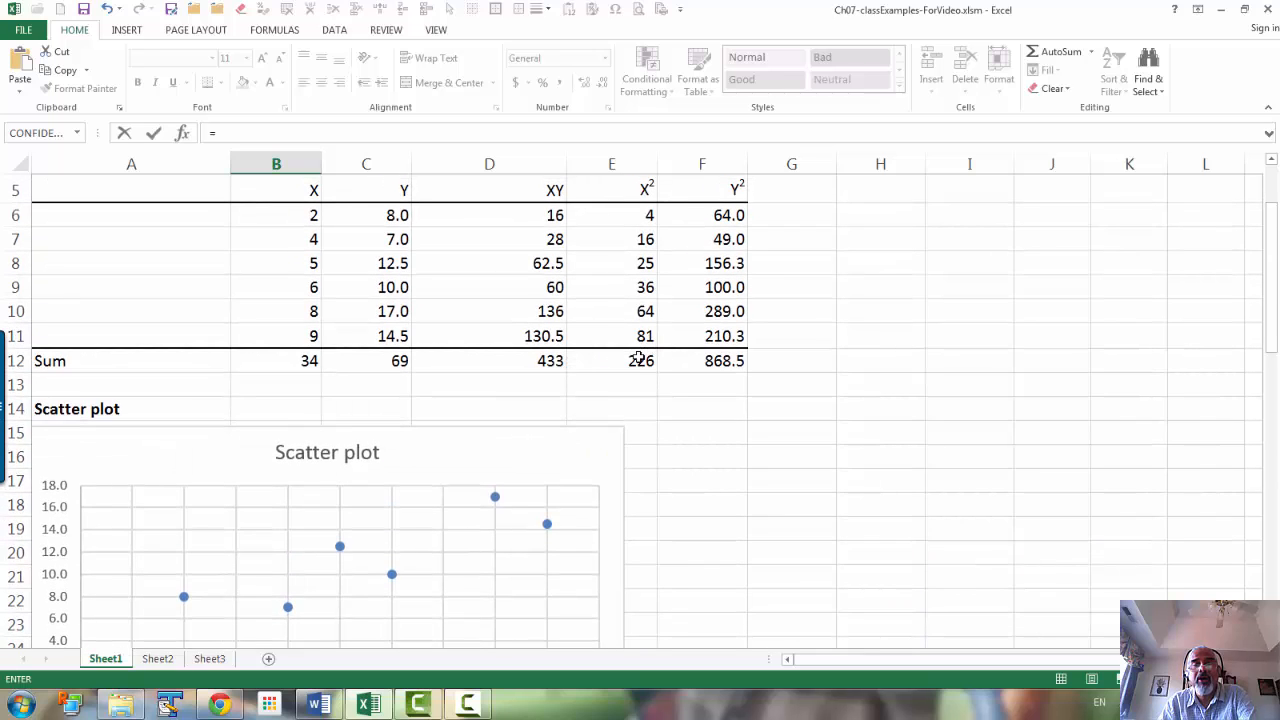
{"action": "left_click", "coordinate": [634, 363]}
{"action": "key", "text": "Return"}
Step: Link ΣY² in B36 to the Y² column total with =F12
{"action": "type", "text": "="}
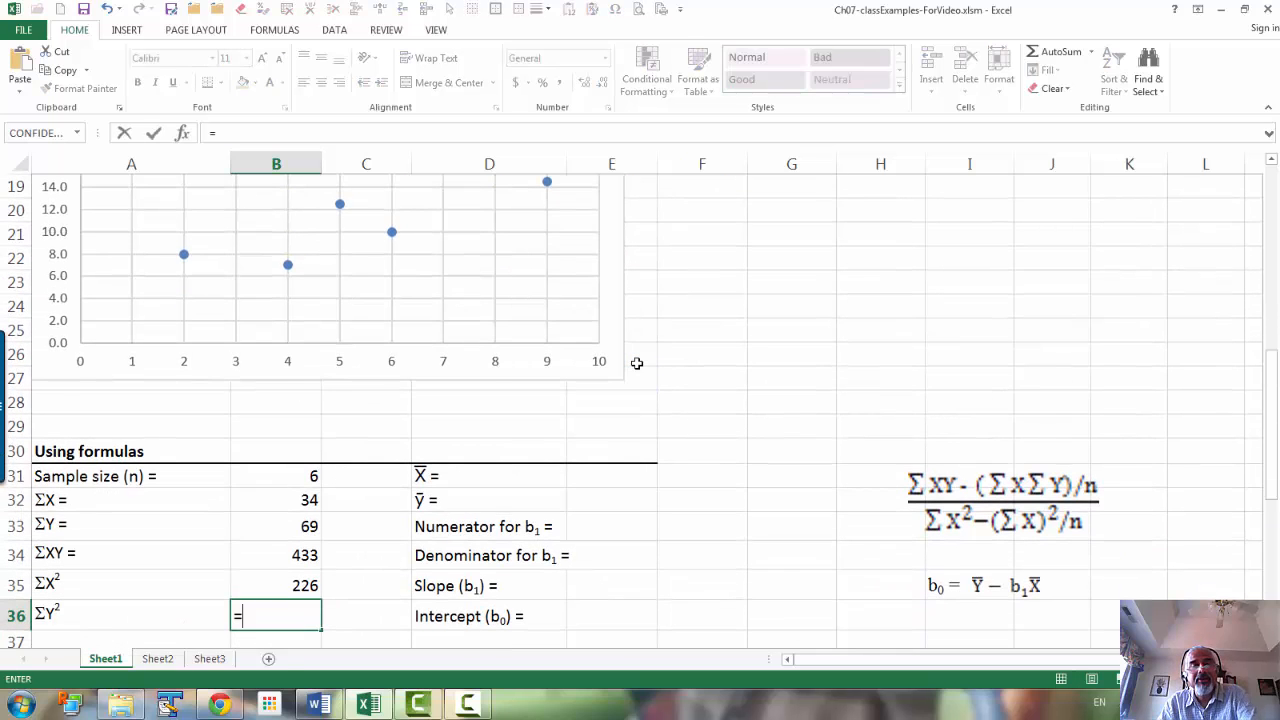
{"action": "scroll", "coordinate": [713, 355], "scroll_direction": "up", "scroll_amount": 3}
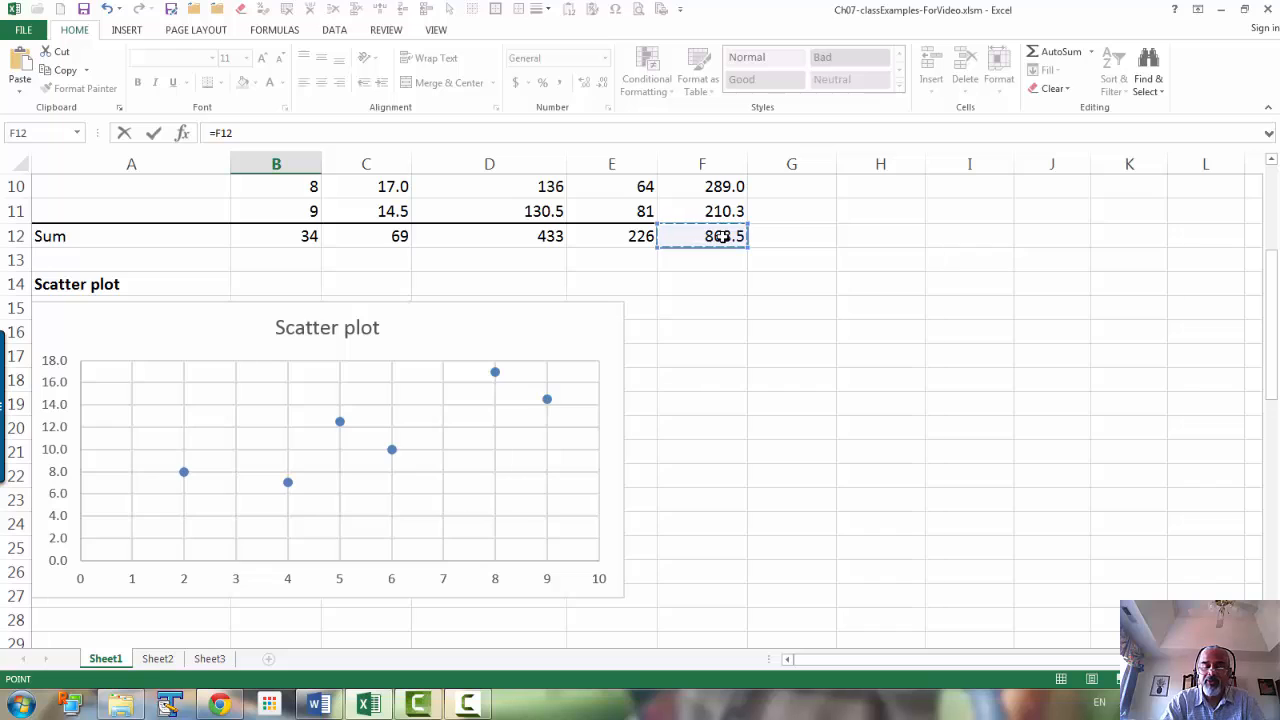
{"action": "key", "text": "Return"}
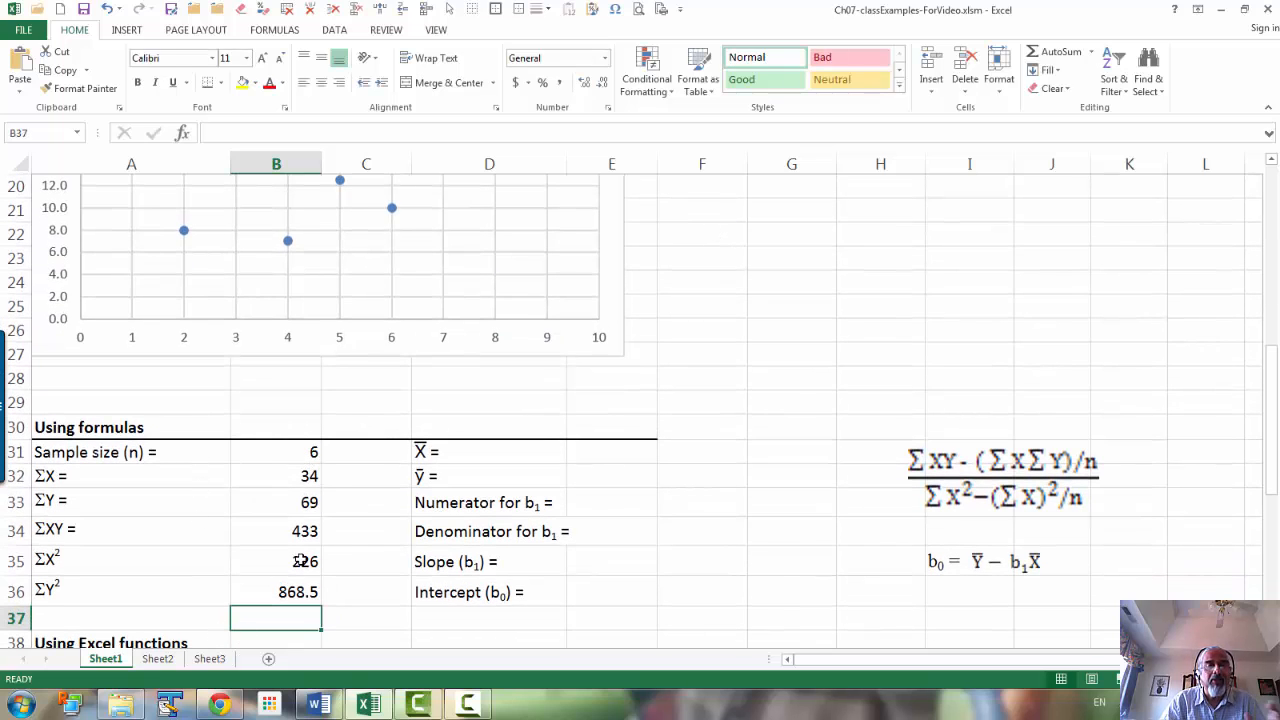
Step: Calculate the mean of X in E31 with the formula =AVERAGE(B6:B11)
{"action": "left_click", "coordinate": [603, 451]}
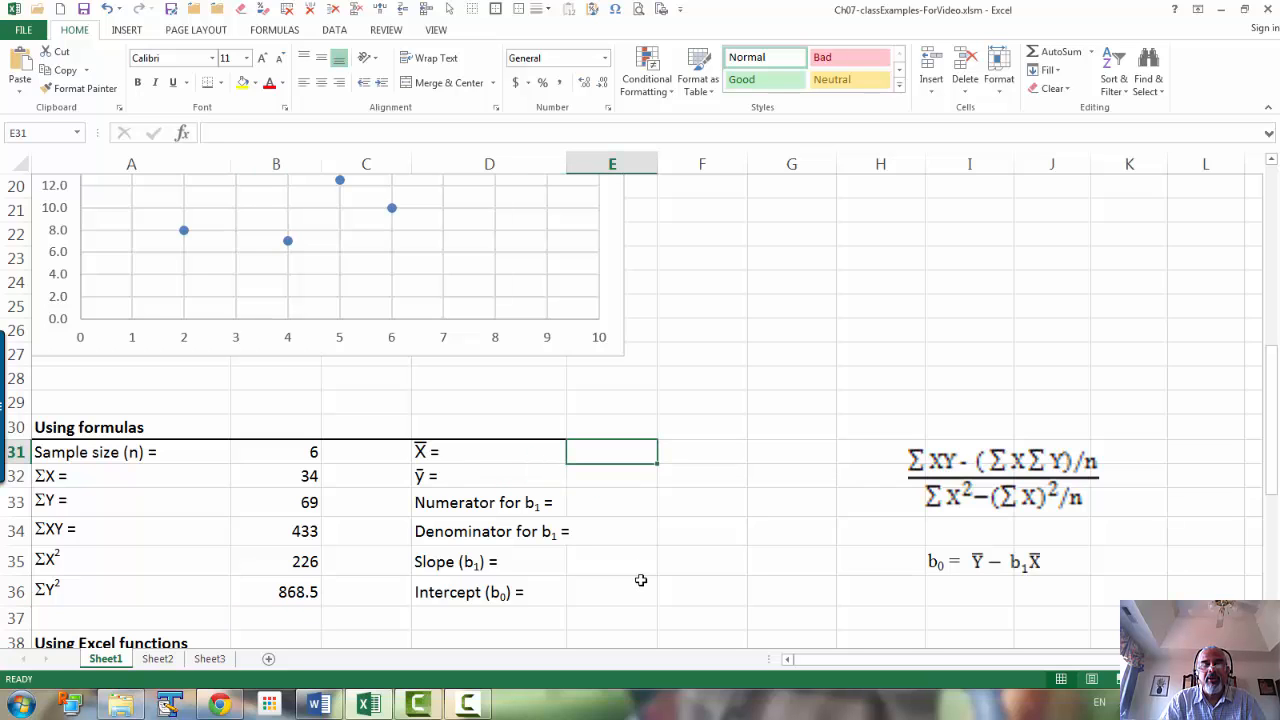
{"action": "type", "text": "=aver"}
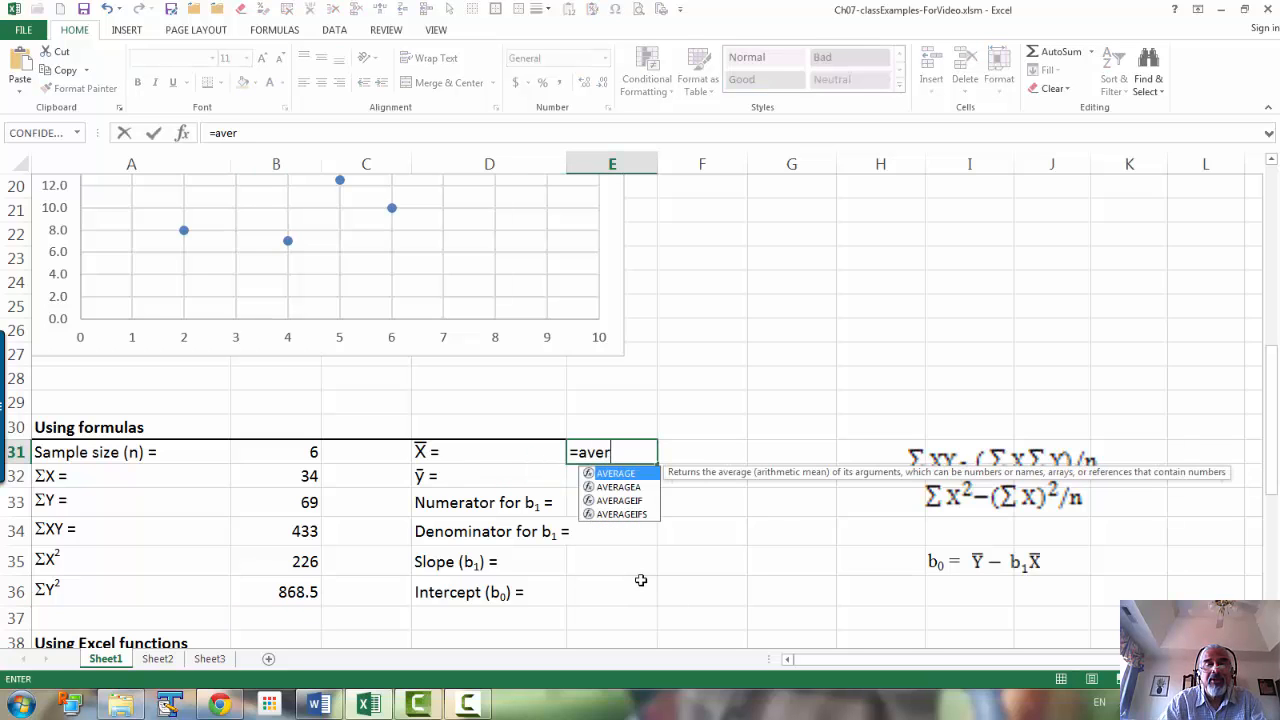
{"action": "key", "text": "Tab"}
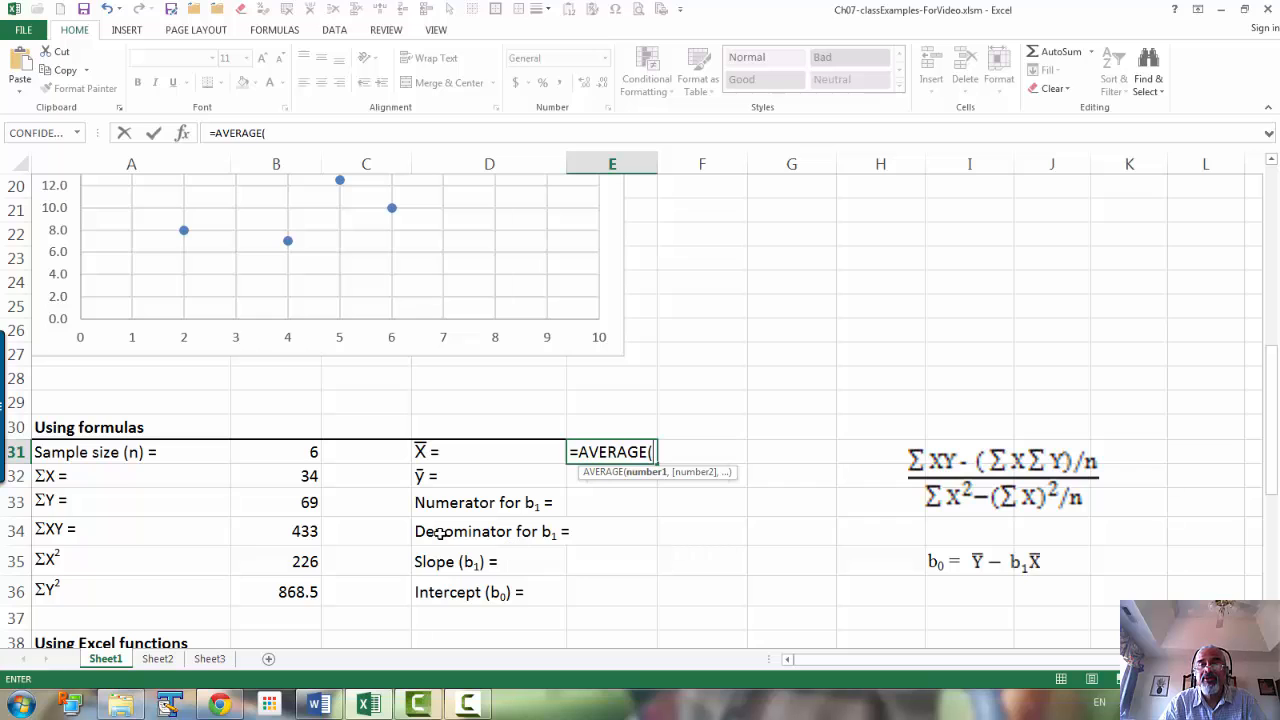
{"action": "scroll", "coordinate": [440, 533], "scroll_direction": "up", "scroll_amount": 6}
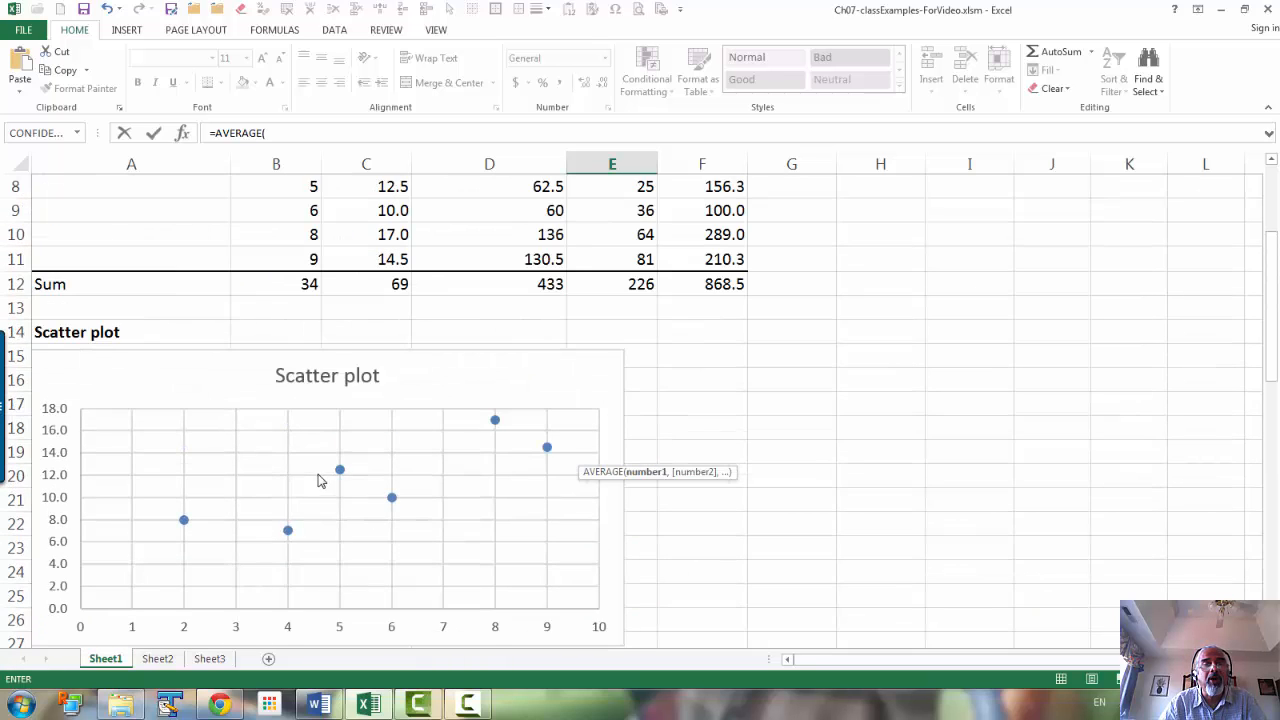
{"action": "left_click_drag", "start_coordinate": [300, 313], "coordinate": [283, 431]}
{"action": "key", "text": "Return"}
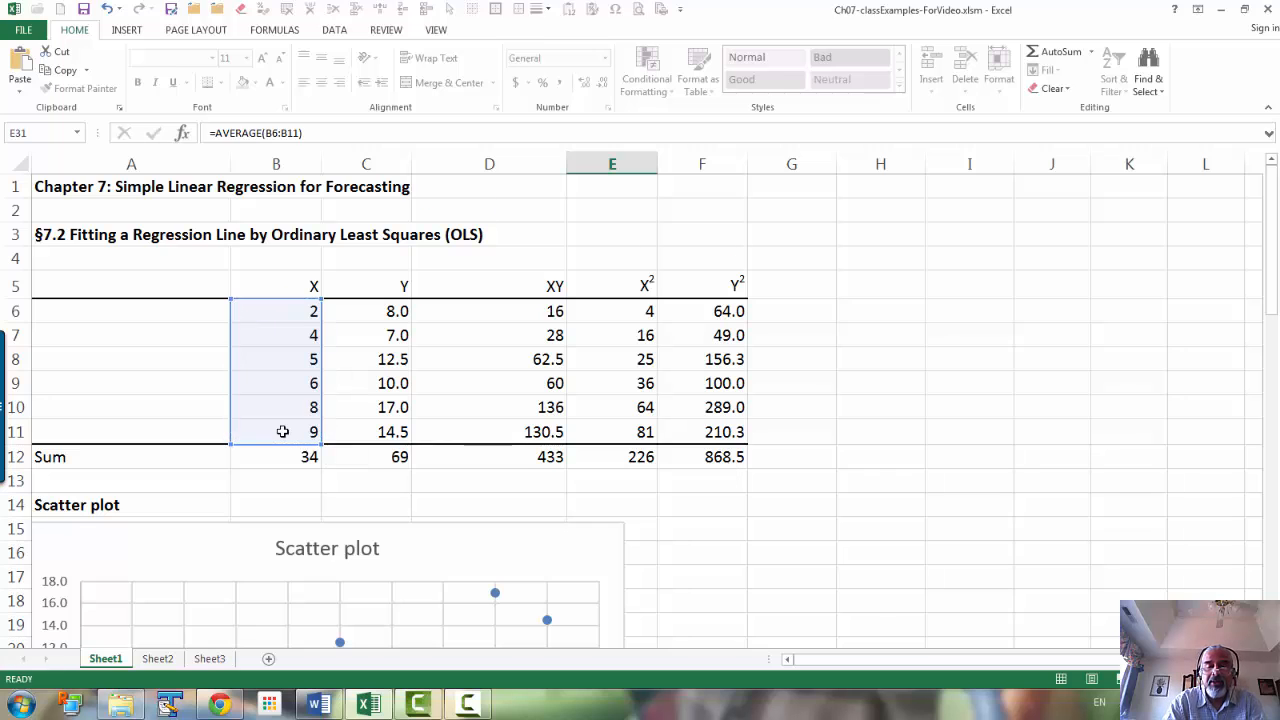
Step: Calculate the mean of Y in E32 with an AVERAGE formula over the Y values
{"action": "type", "text": "=aver"}
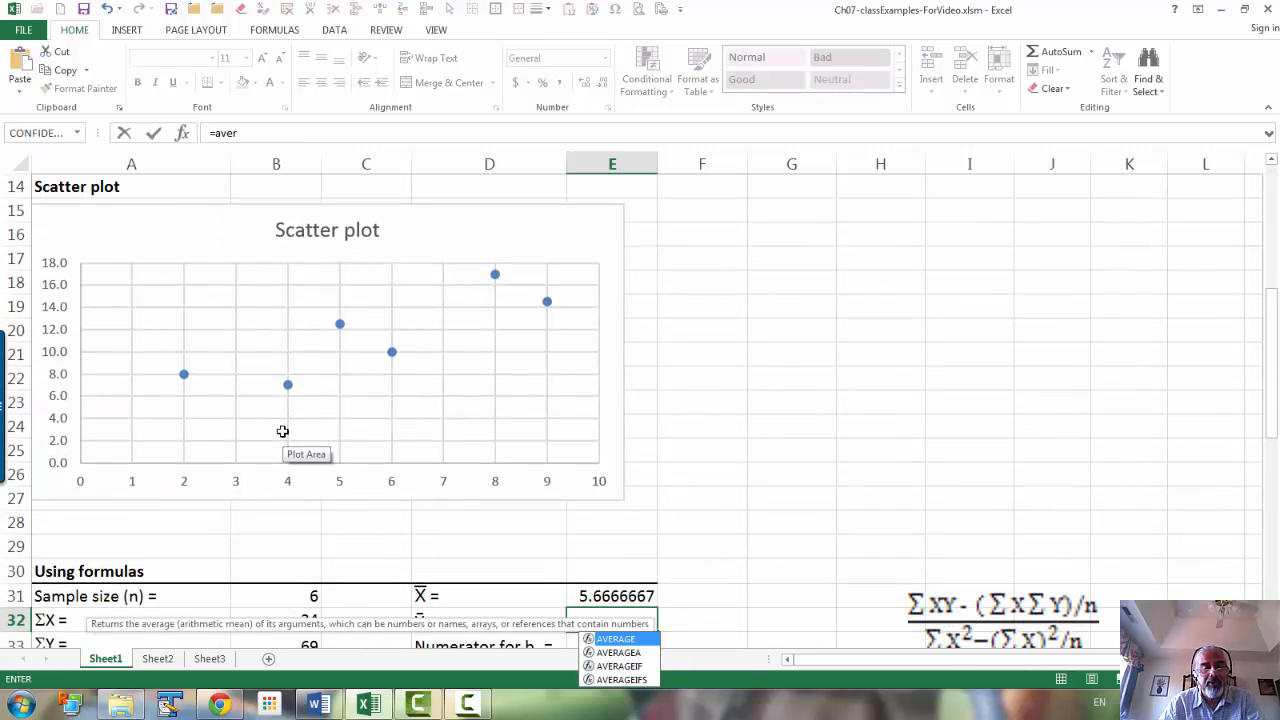
{"action": "key", "text": "Tab"}
{"action": "scroll", "coordinate": [274, 320], "scroll_direction": "up", "scroll_amount": 4}
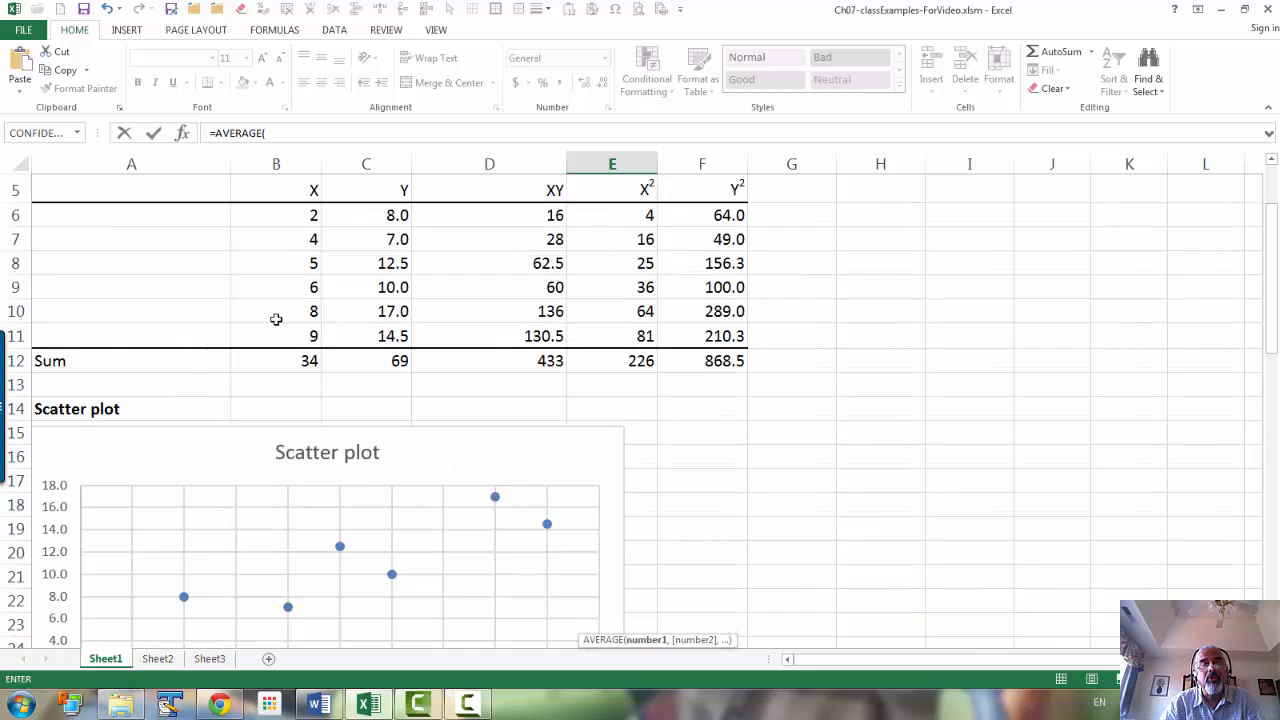
{"action": "left_click_drag", "start_coordinate": [390, 287], "coordinate": [379, 403]}
{"action": "key", "text": "Return"}
Step: Reduce the X mean in E31 to two decimal places
{"action": "scroll", "coordinate": [378, 400], "scroll_direction": "down", "scroll_amount": 7}
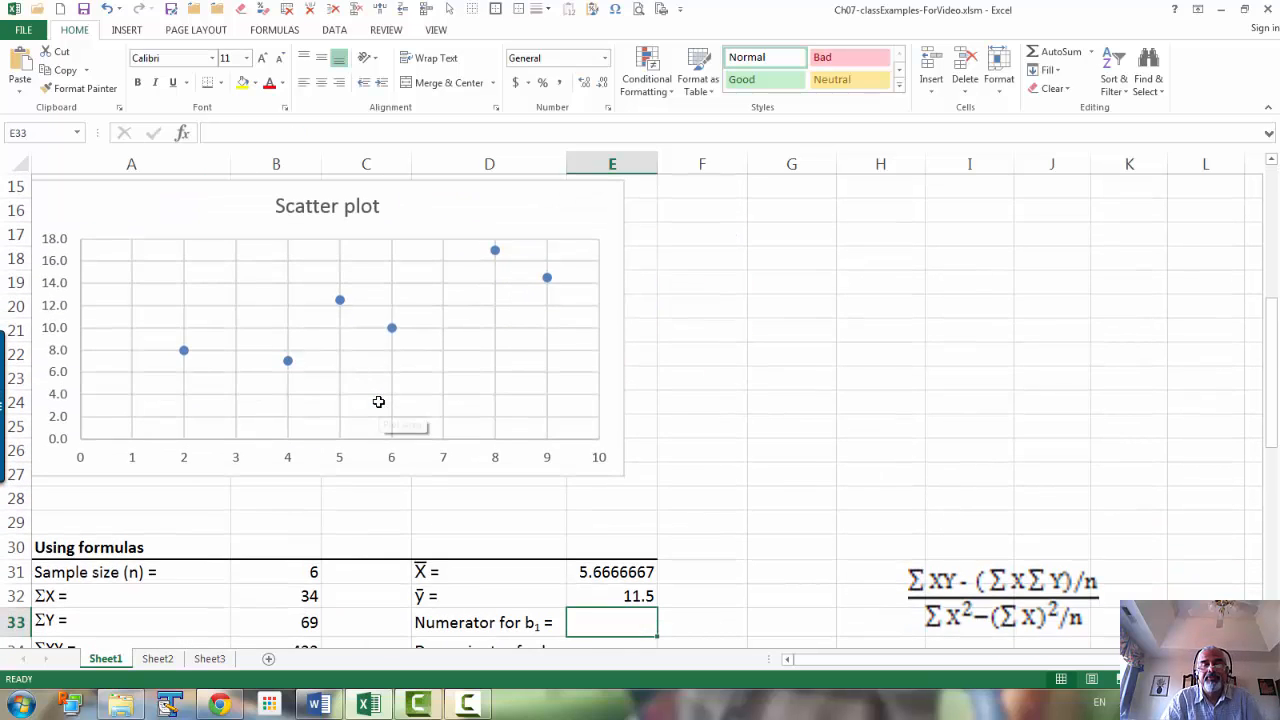
{"action": "left_click", "coordinate": [598, 358]}
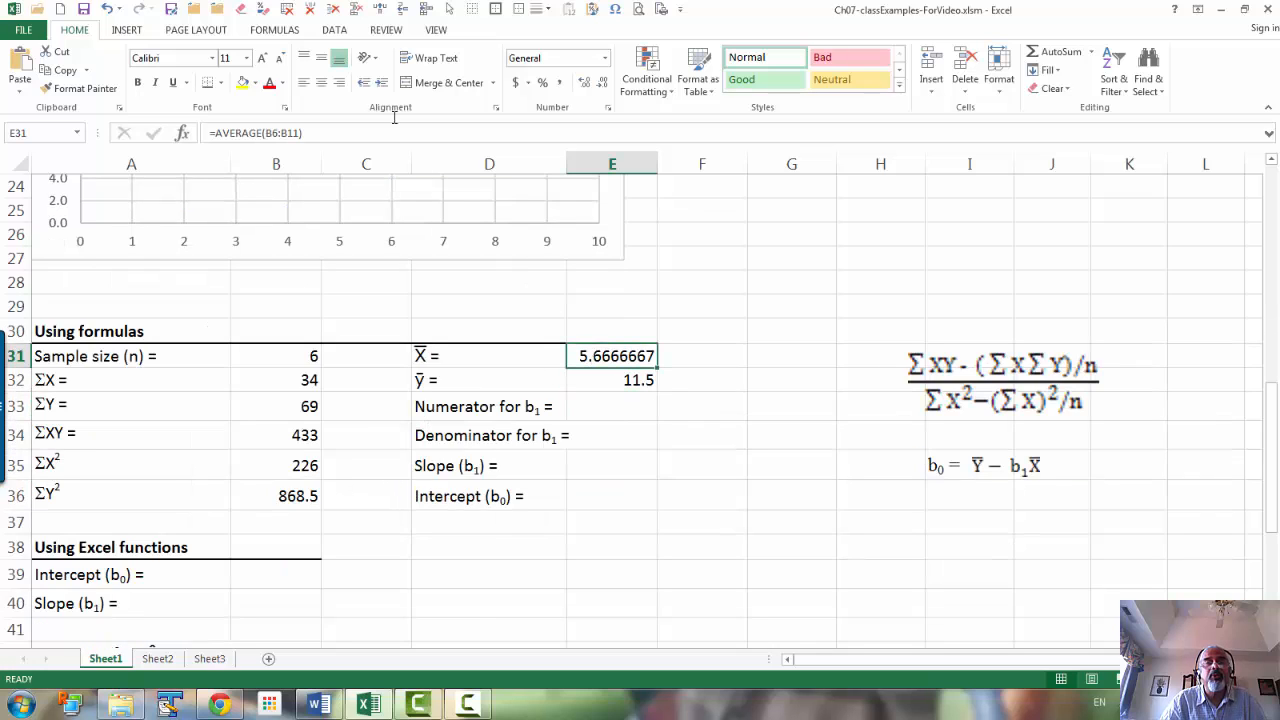
{"action": "left_click", "coordinate": [603, 84]}
{"action": "left_click", "coordinate": [603, 84]}
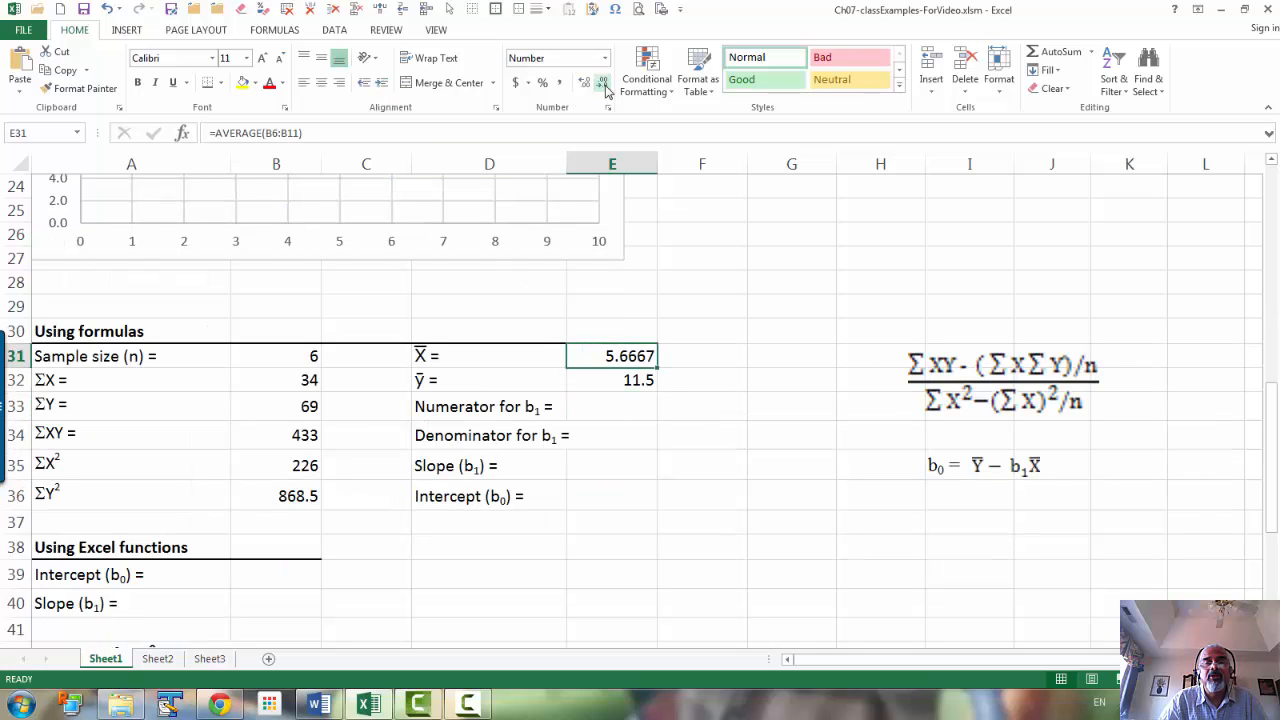
{"action": "left_click", "coordinate": [604, 86]}
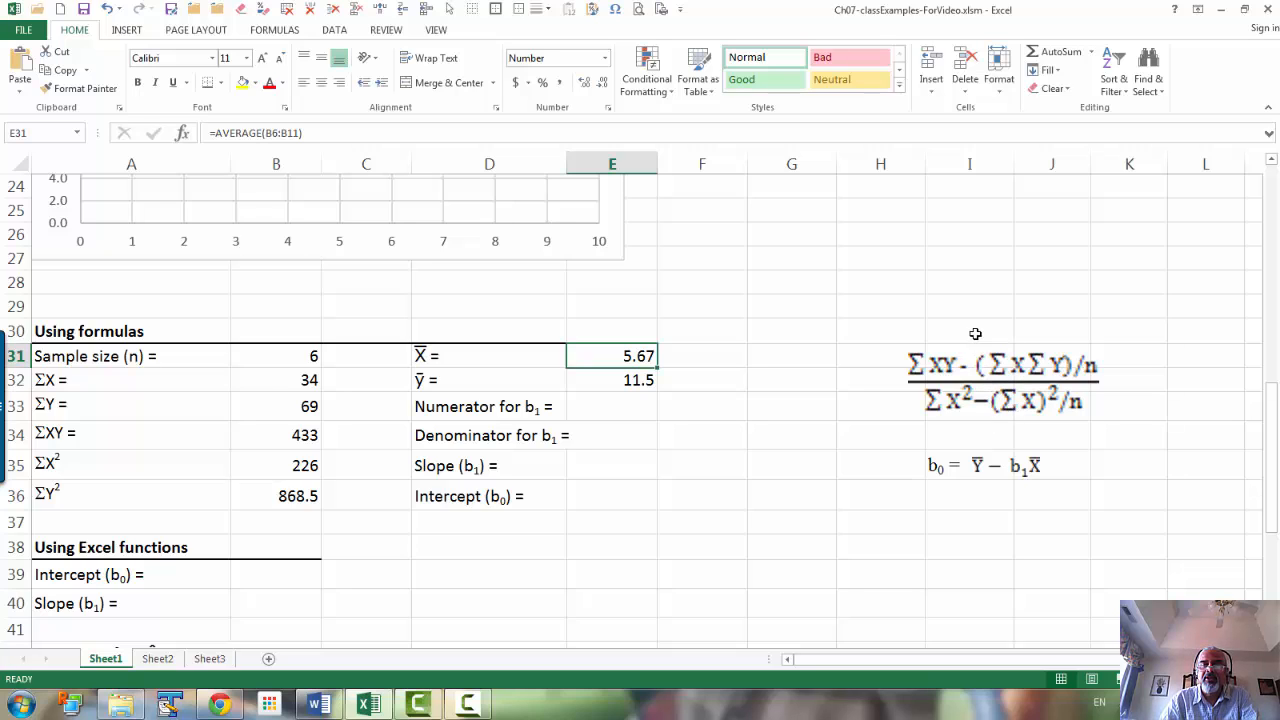
Step: Calculate the numerator for b₁ in E33 with the formula =B34-B32*B33/B31
{"action": "left_click", "coordinate": [612, 412]}
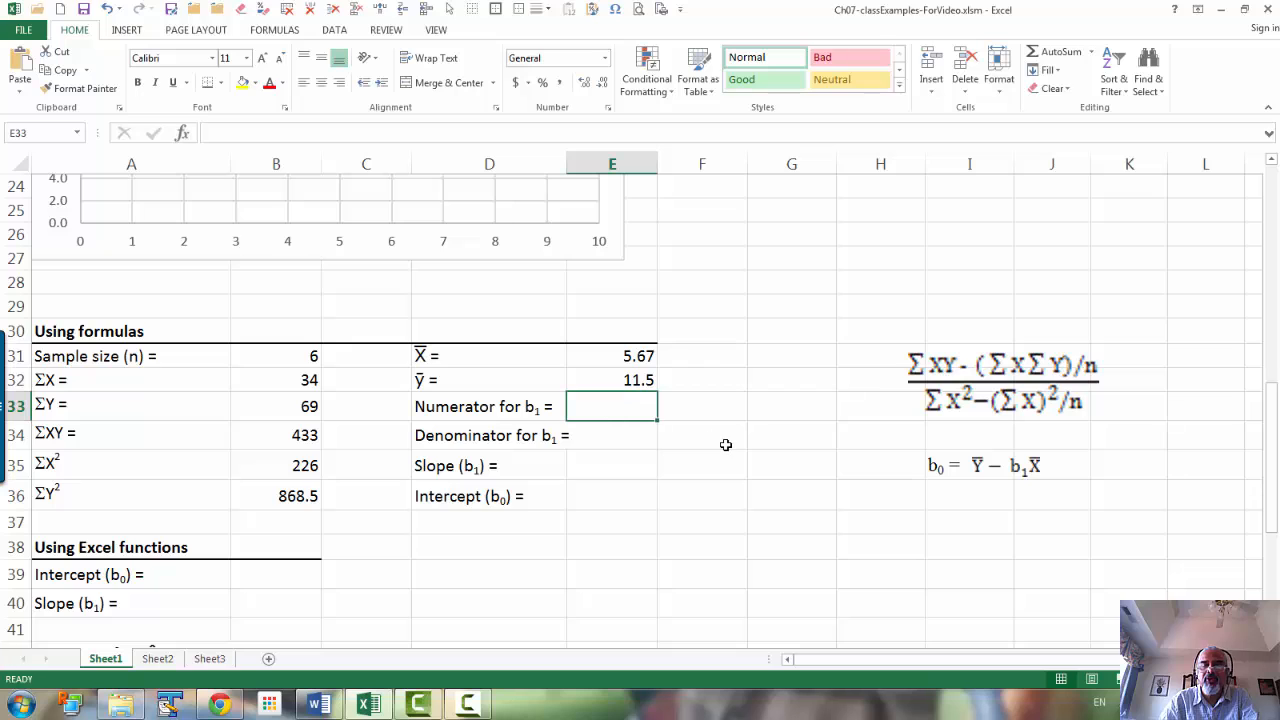
{"action": "type", "text": "="}
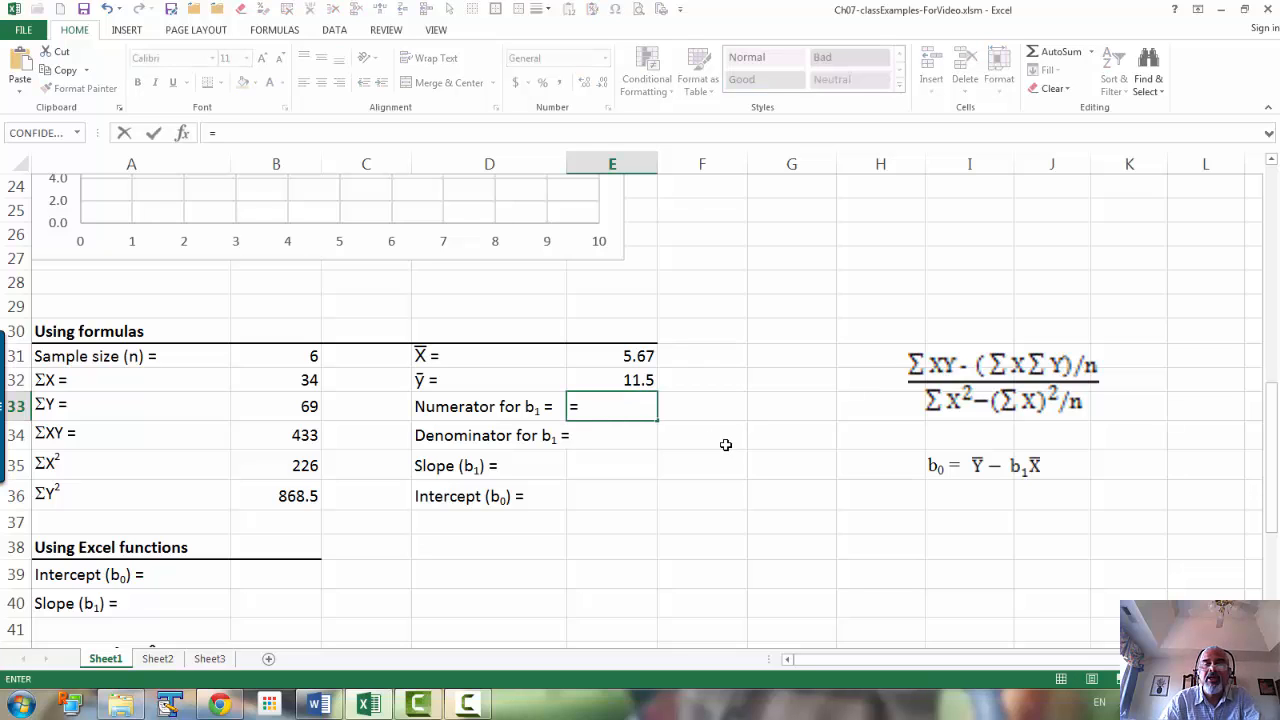
{"action": "left_click", "coordinate": [266, 432]}
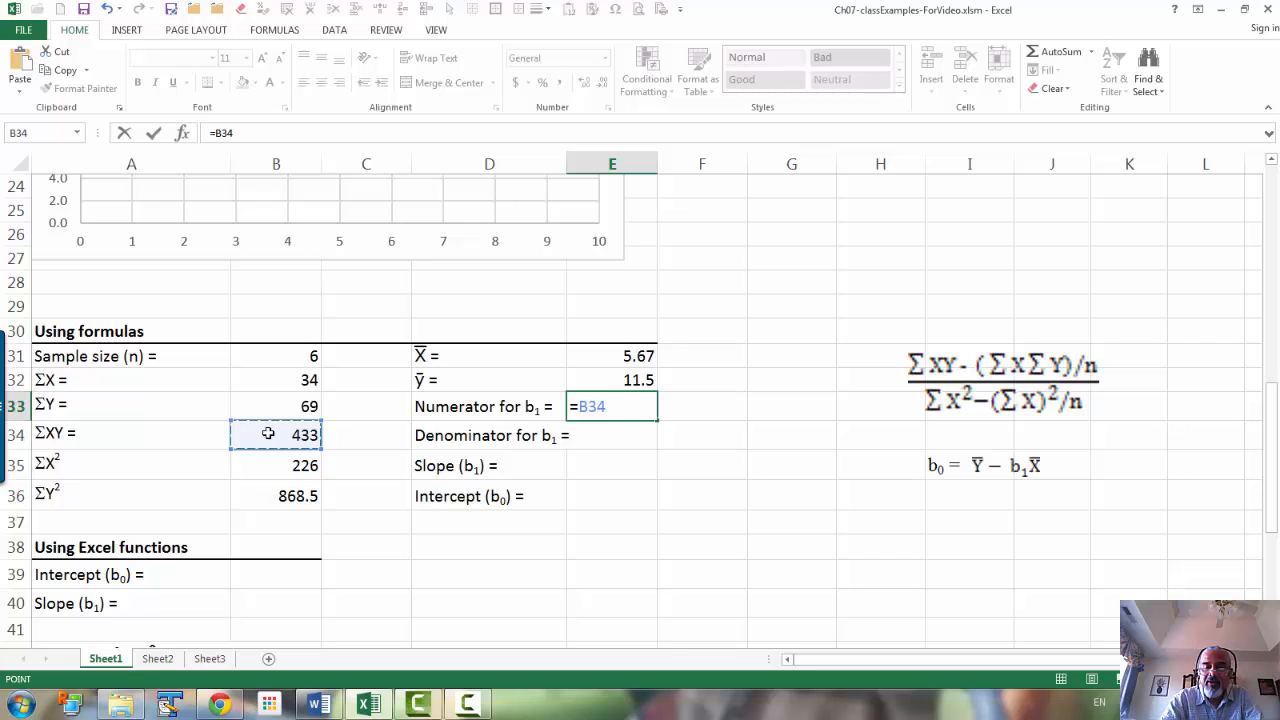
{"action": "type", "text": "-"}
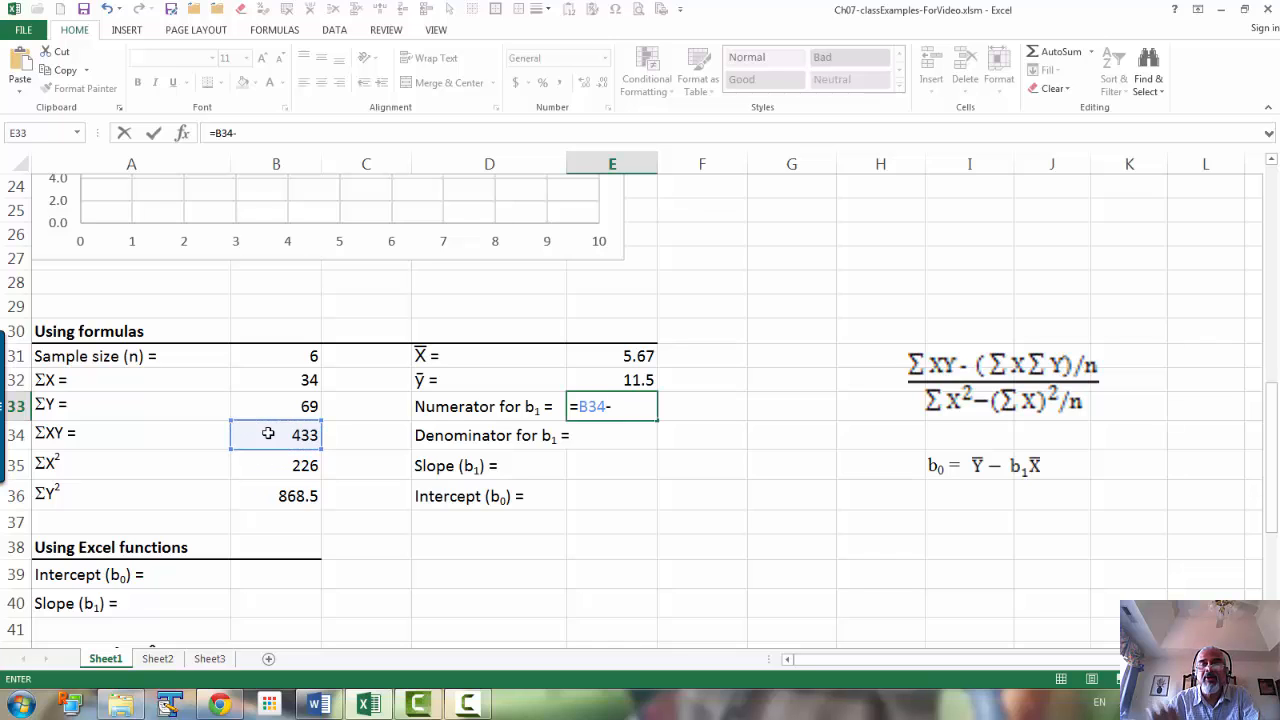
{"action": "left_click", "coordinate": [303, 379]}
{"action": "type", "text": "*"}
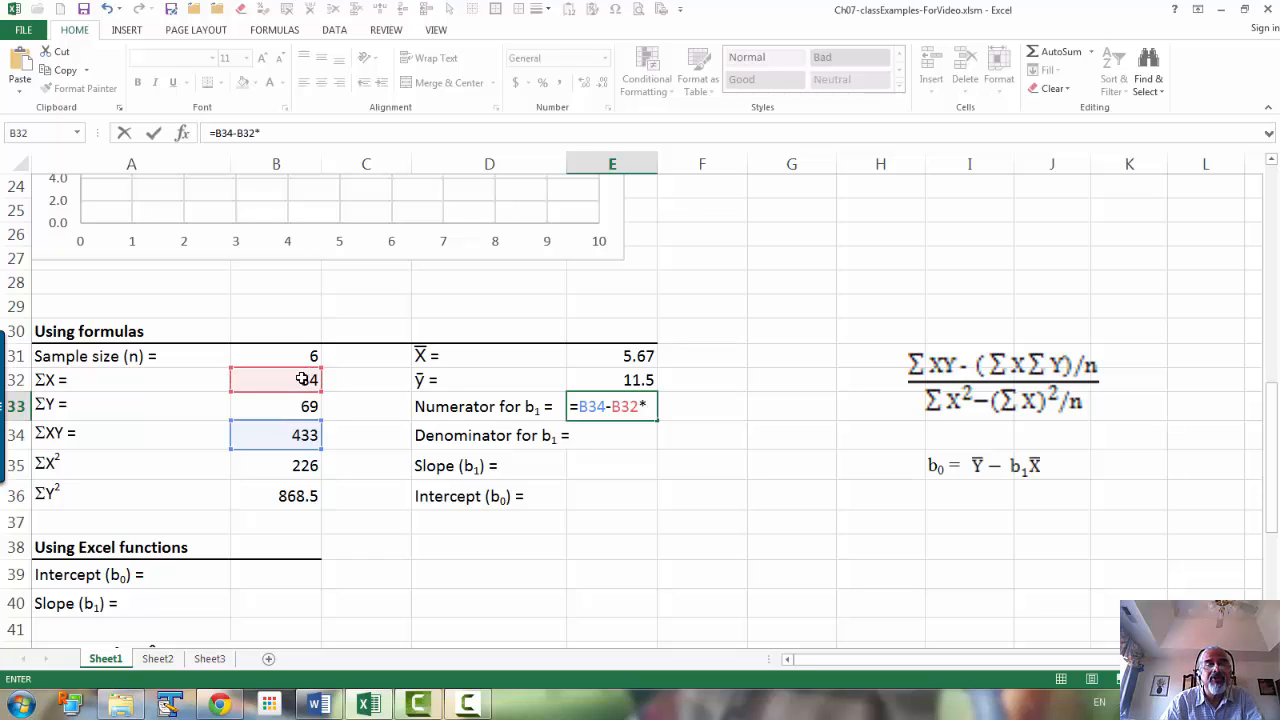
{"action": "left_click", "coordinate": [303, 406]}
{"action": "type", "text": "/"}
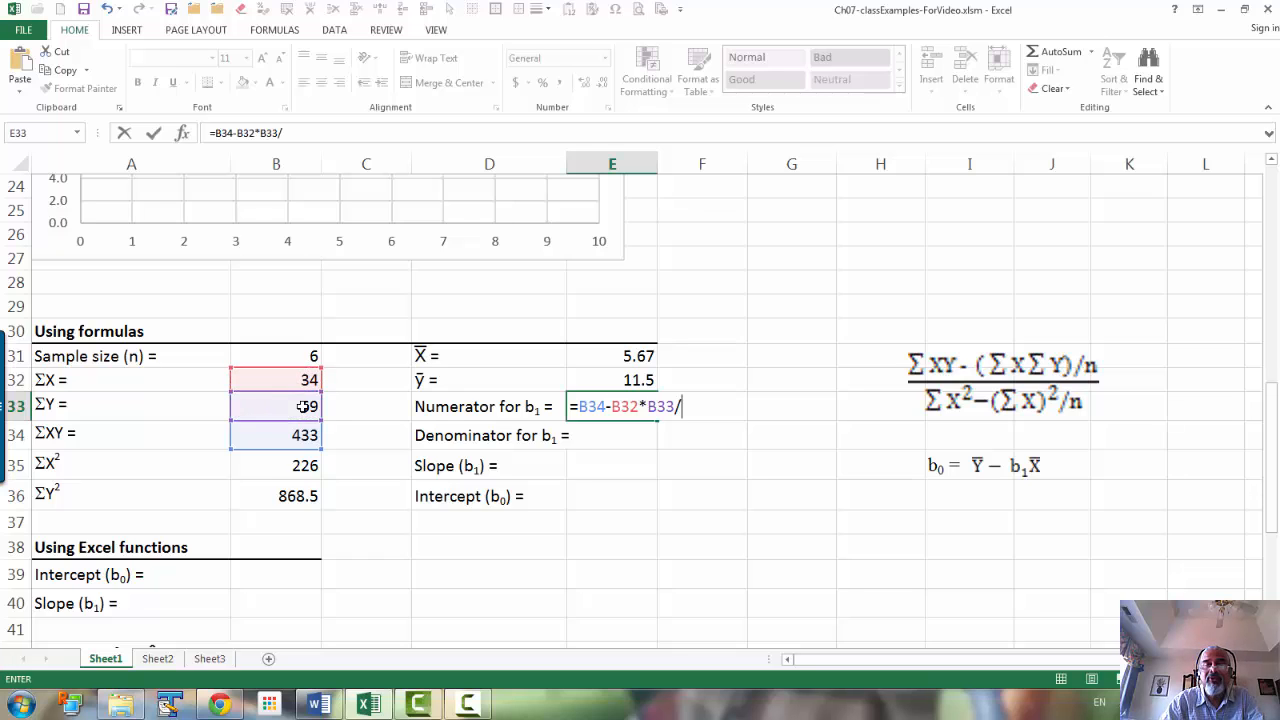
{"action": "left_click", "coordinate": [296, 352]}
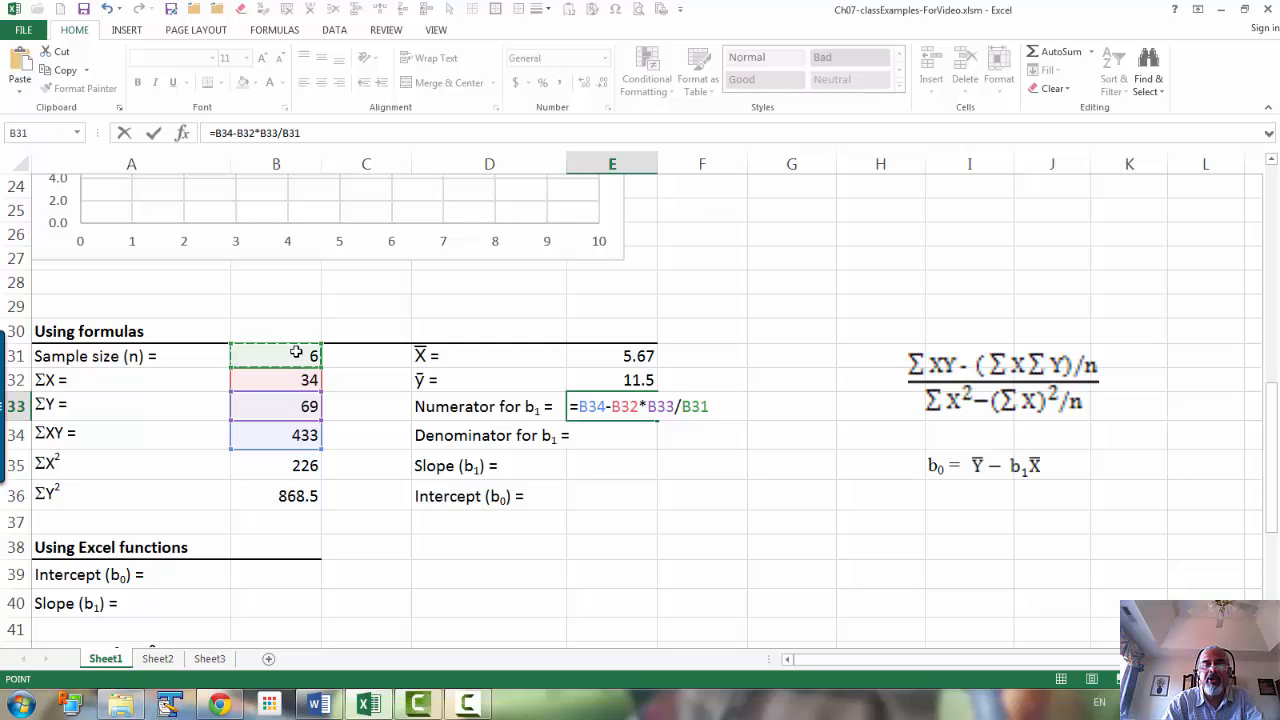
{"action": "key", "text": "Return"}
Step: Calculate the denominator for b₁ in E34 with the formula =B35-B32^2/B31
{"action": "type", "text": "="}
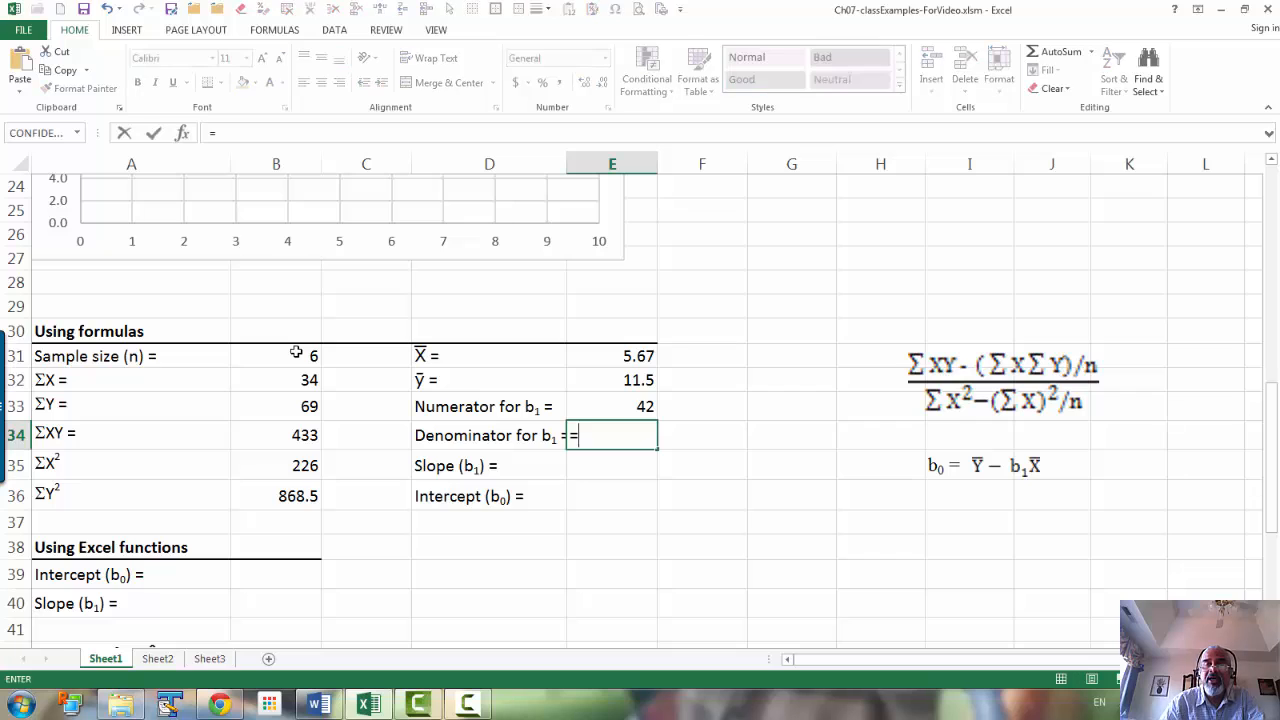
{"action": "left_click", "coordinate": [288, 465]}
{"action": "type", "text": "-"}
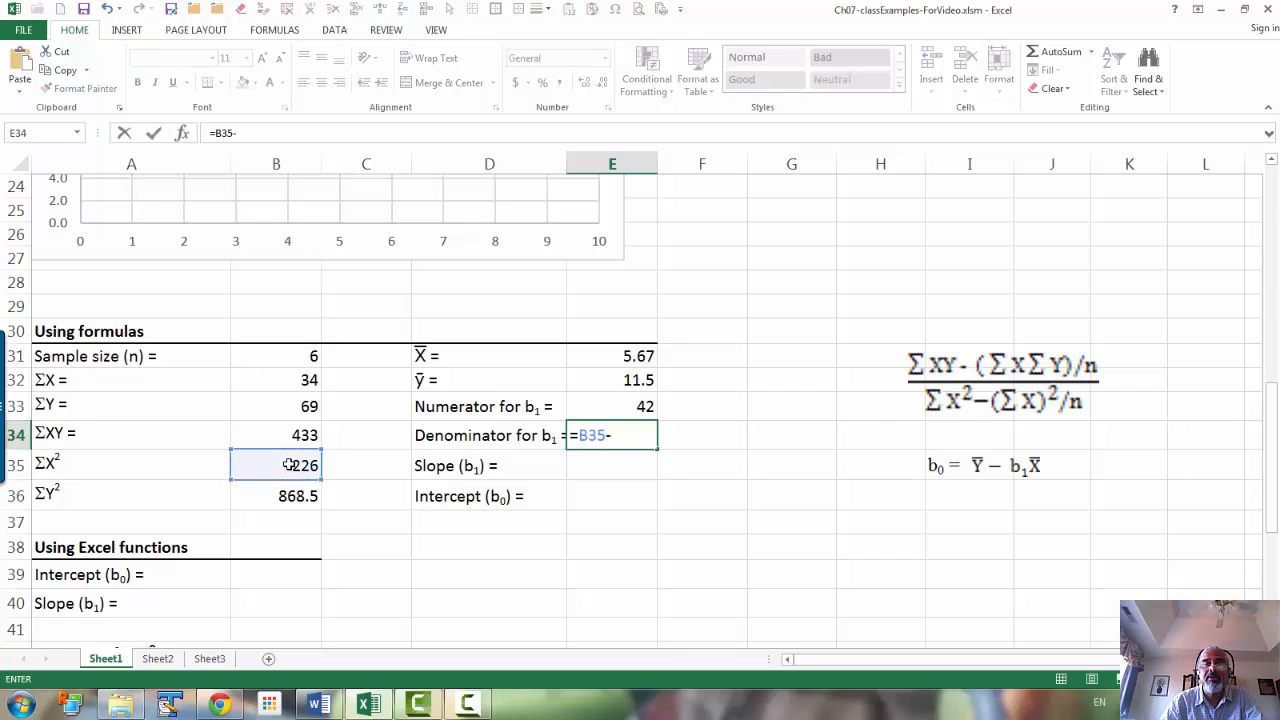
{"action": "left_click", "coordinate": [305, 380]}
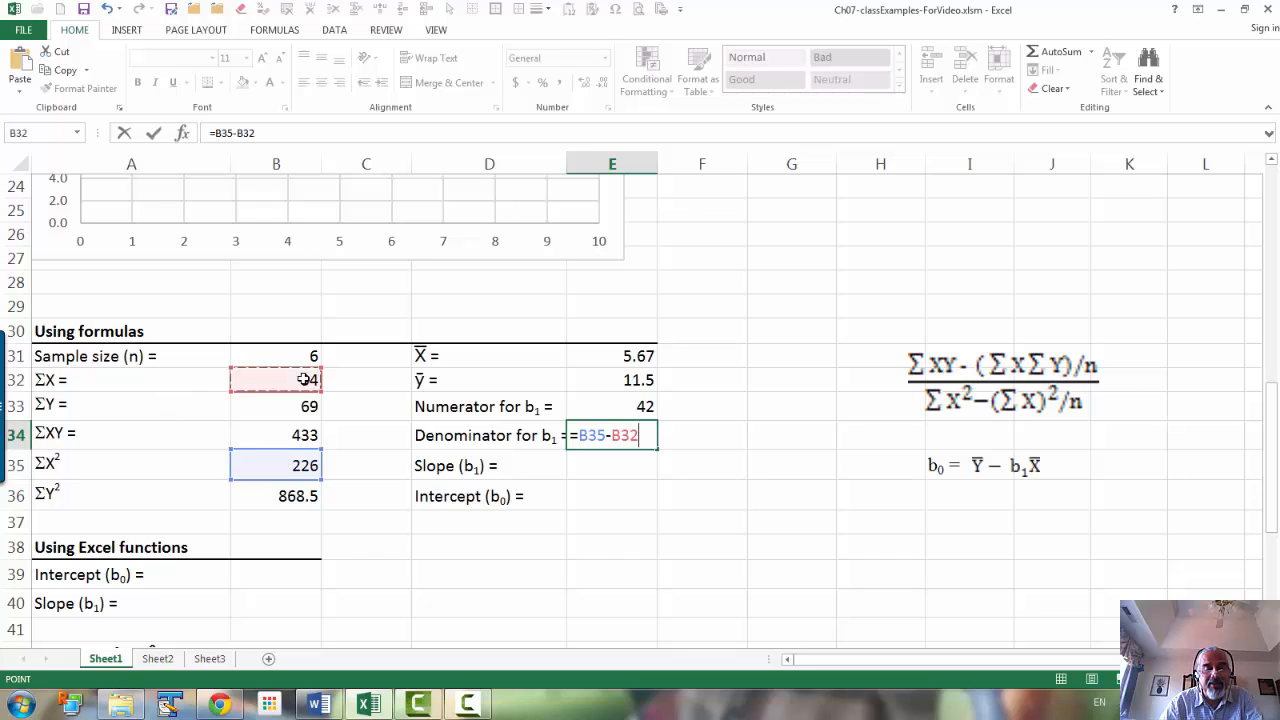
{"action": "type", "text": "^2"}
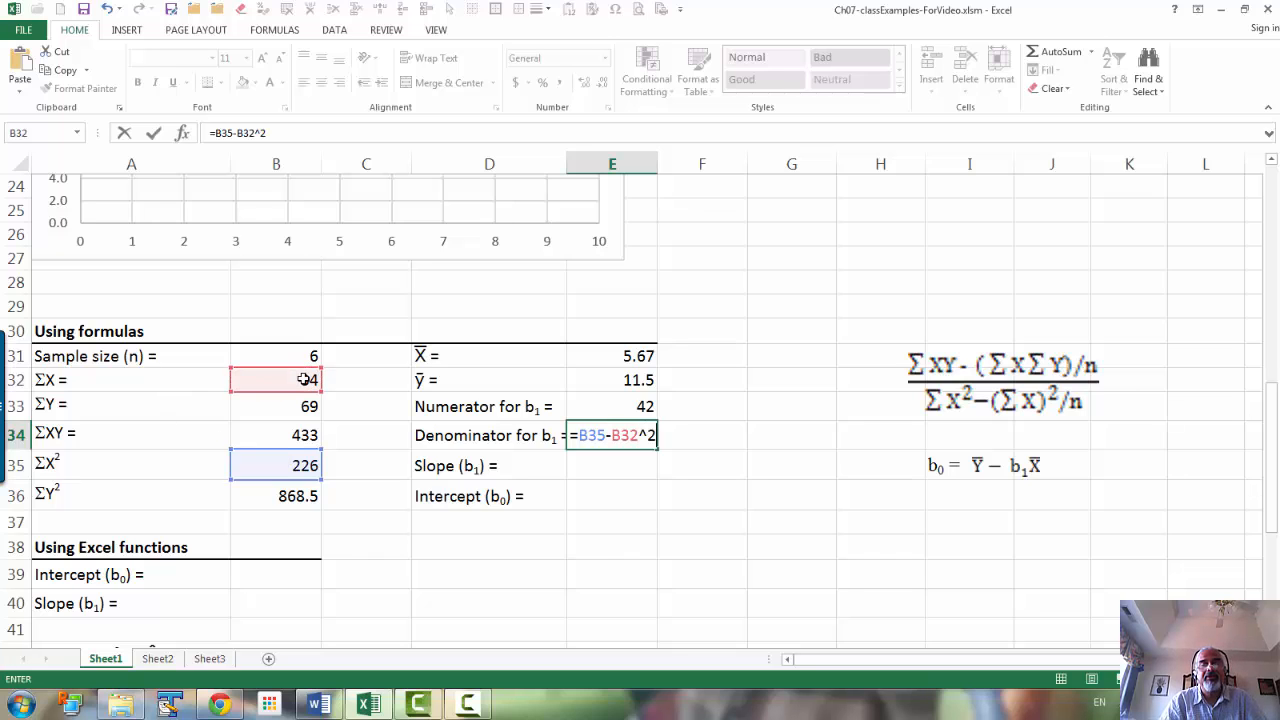
{"action": "type", "text": "/"}
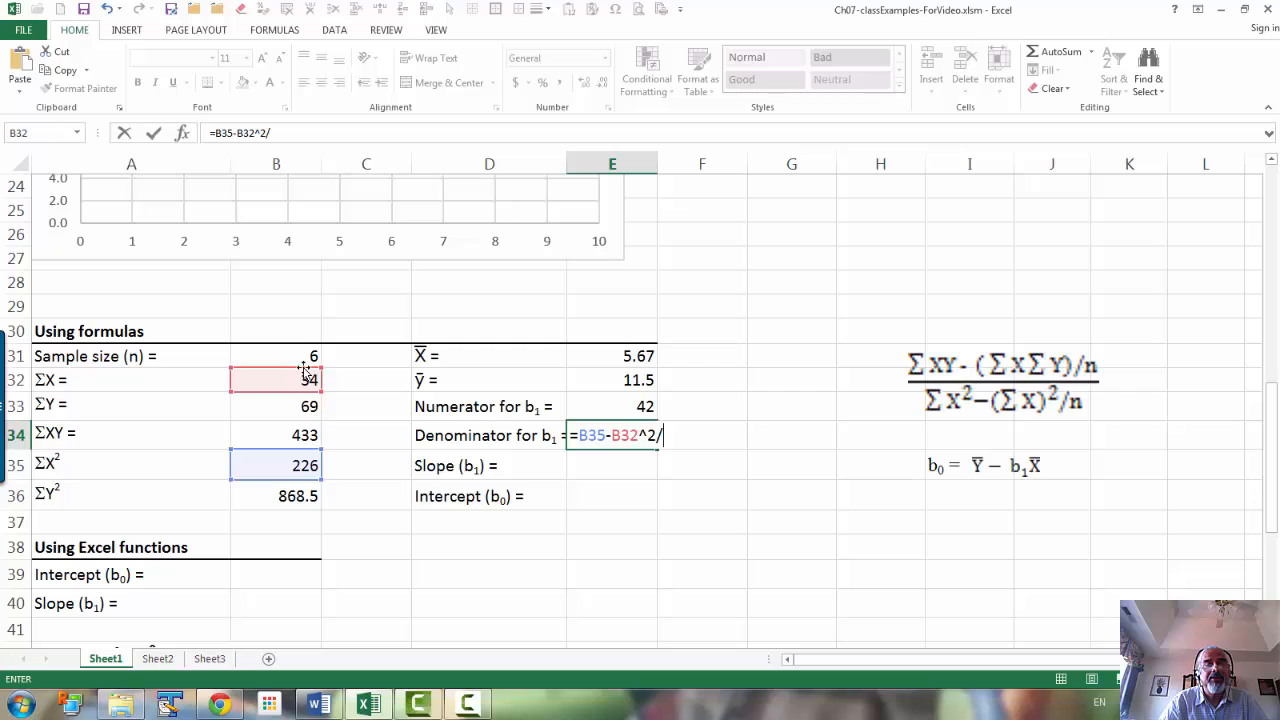
{"action": "left_click", "coordinate": [305, 356]}
{"action": "key", "text": "Return"}
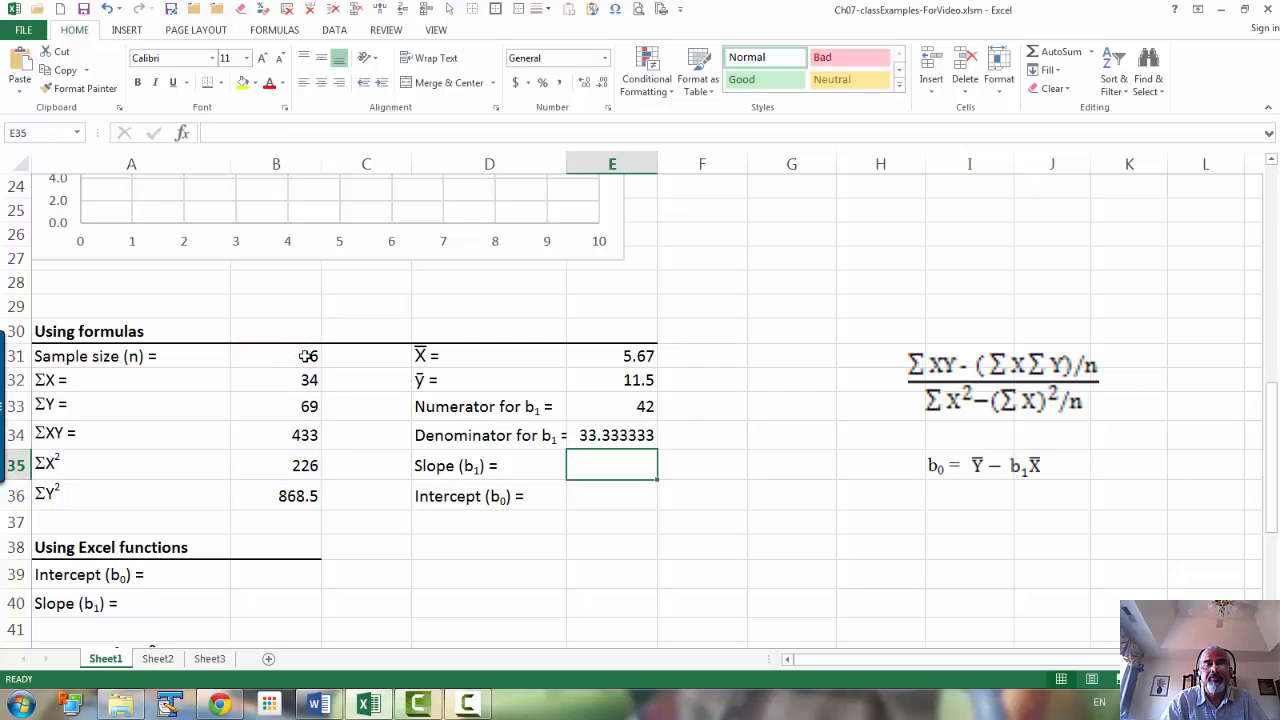
Step: Reduce the b₁ denominator in E34 to one decimal place
{"action": "left_click", "coordinate": [629, 440]}
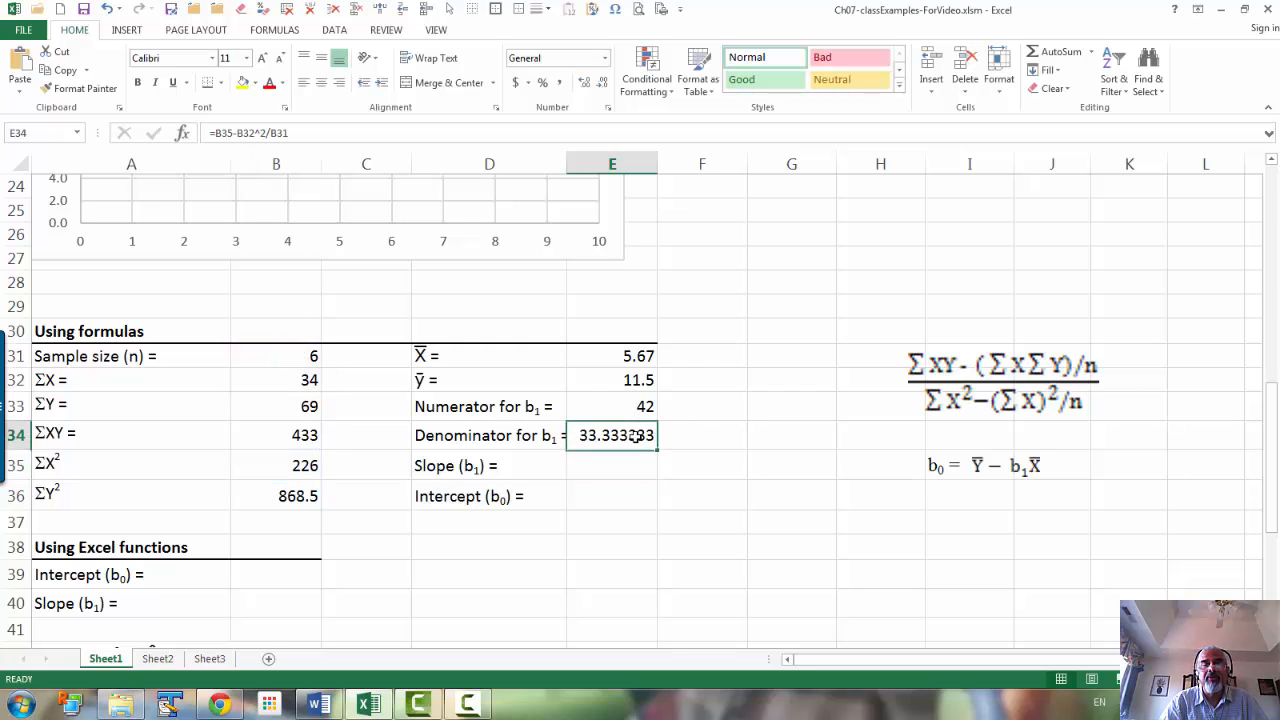
{"action": "left_click", "coordinate": [603, 82]}
{"action": "left_click", "coordinate": [603, 82]}
{"action": "left_click", "coordinate": [603, 82]}
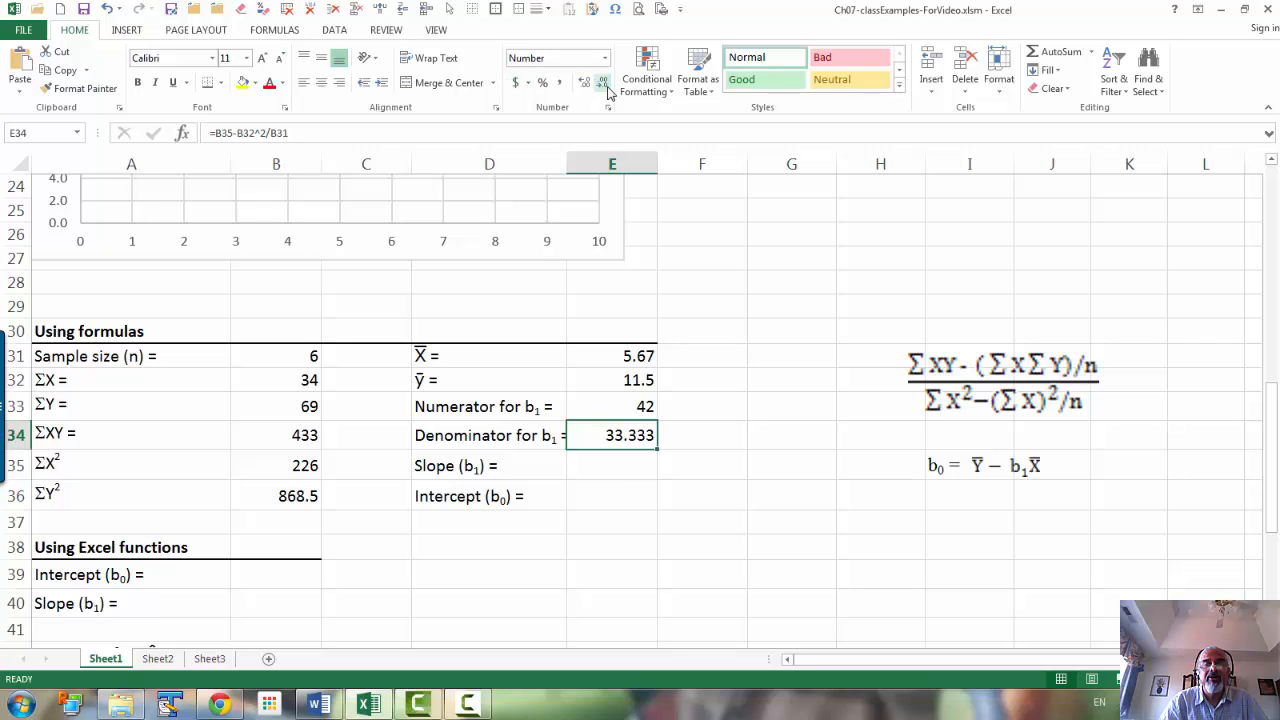
{"action": "left_click", "coordinate": [603, 82]}
{"action": "left_click", "coordinate": [603, 82]}
Step: Calculate the slope b₁ in E35 by dividing the numerator by the denominator with =E33/E34
{"action": "left_click", "coordinate": [620, 462]}
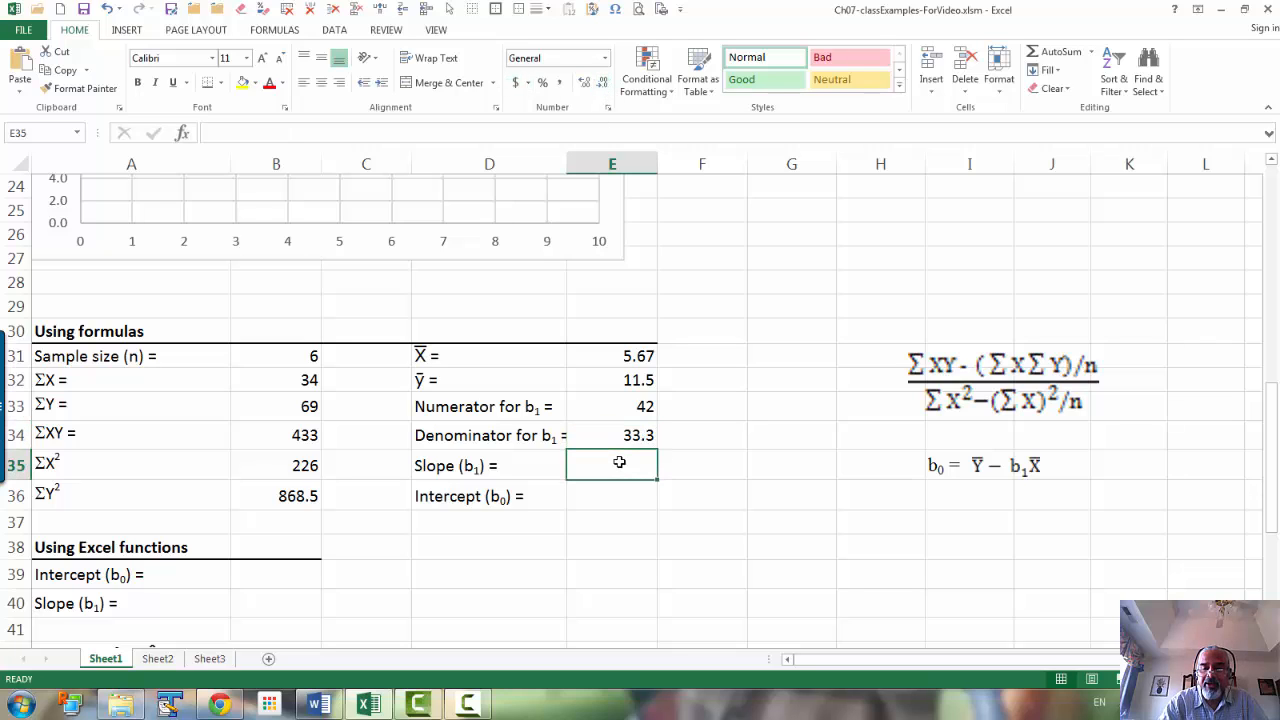
{"action": "type", "text": "="}
{"action": "key", "text": "Up"}
{"action": "key", "text": "Up"}
{"action": "type", "text": "/"}
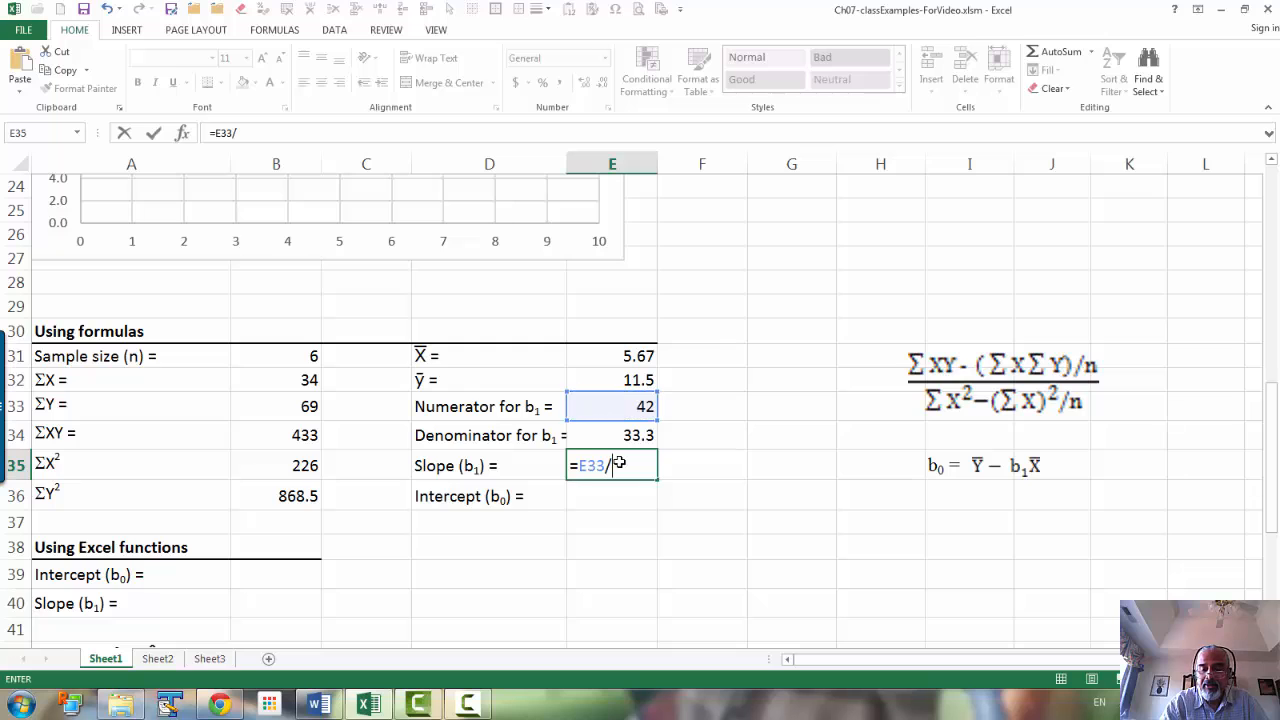
{"action": "key", "text": "Up"}
{"action": "key", "text": "Return"}
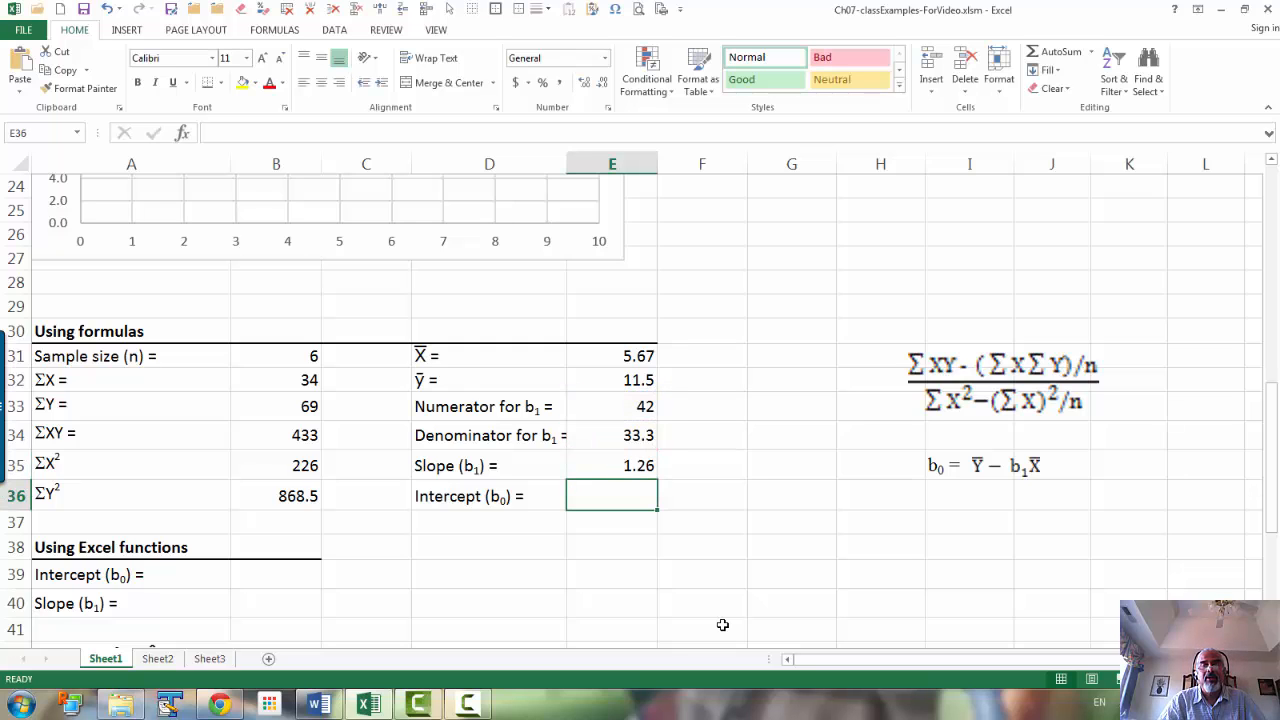
Step: Calculate the intercept b₀ in E36 with the formula =E32-E35*E31
{"action": "type", "text": "="}
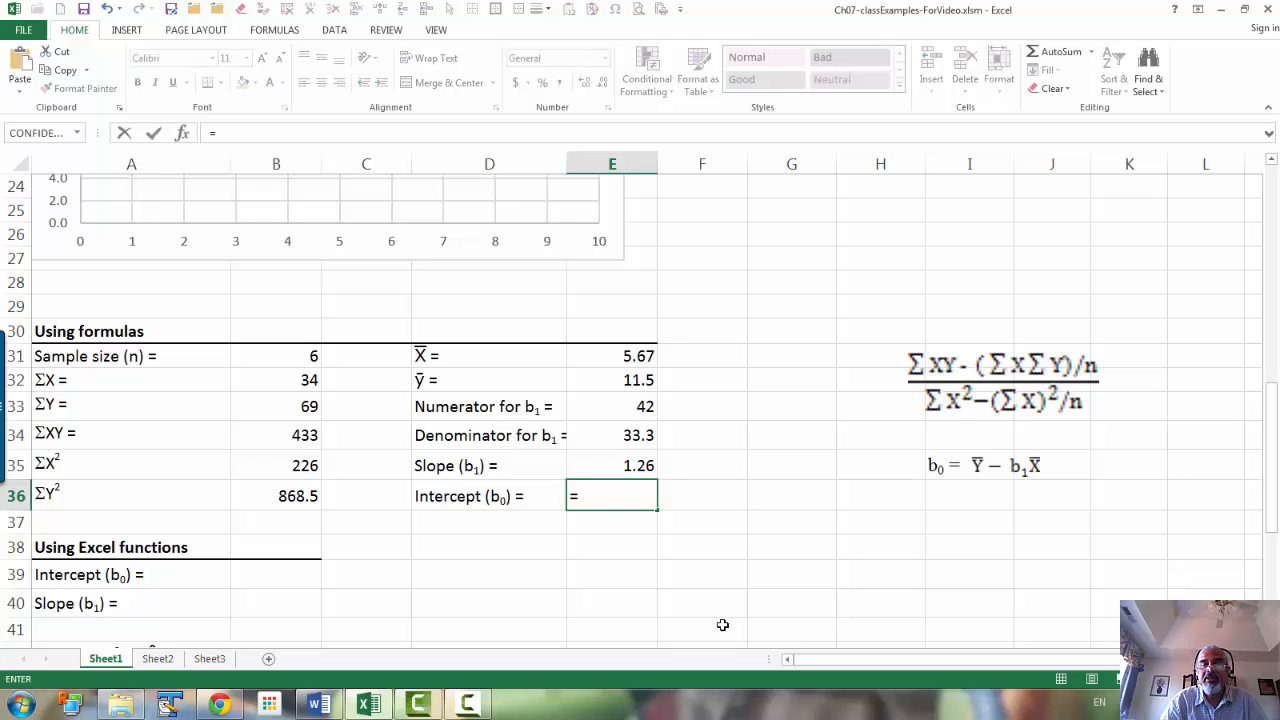
{"action": "left_click", "coordinate": [620, 380]}
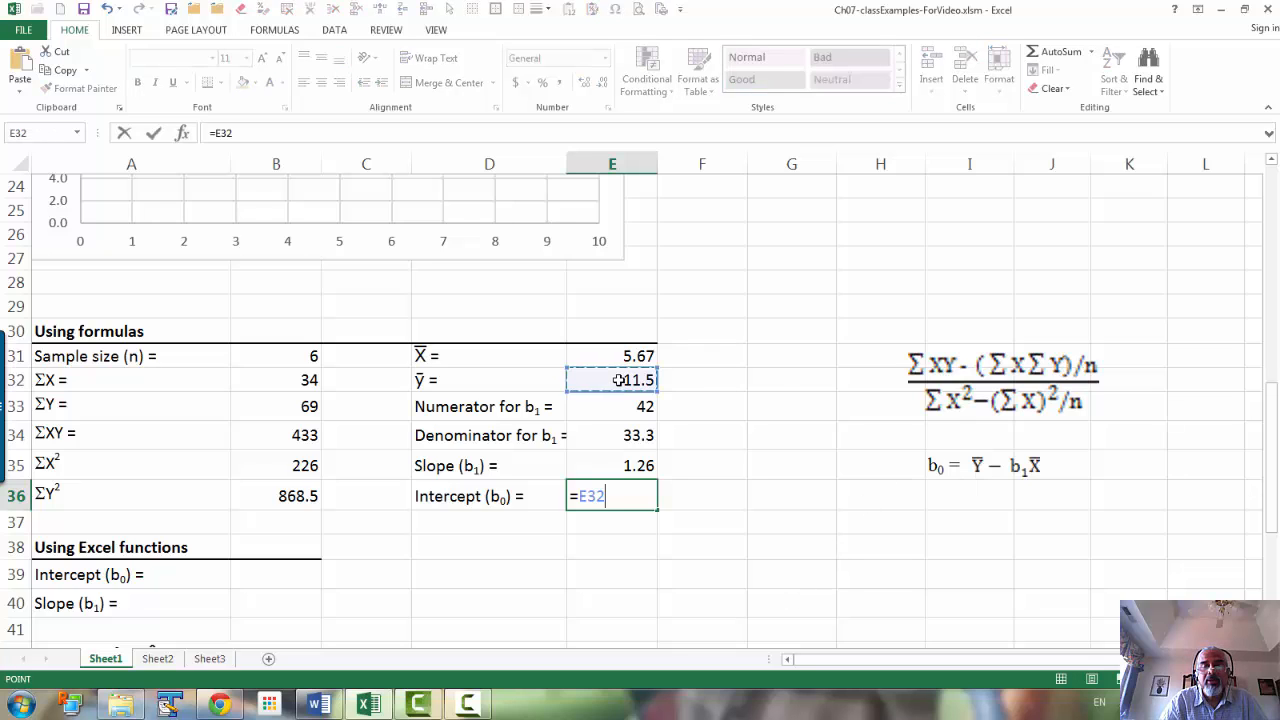
{"action": "type", "text": "-"}
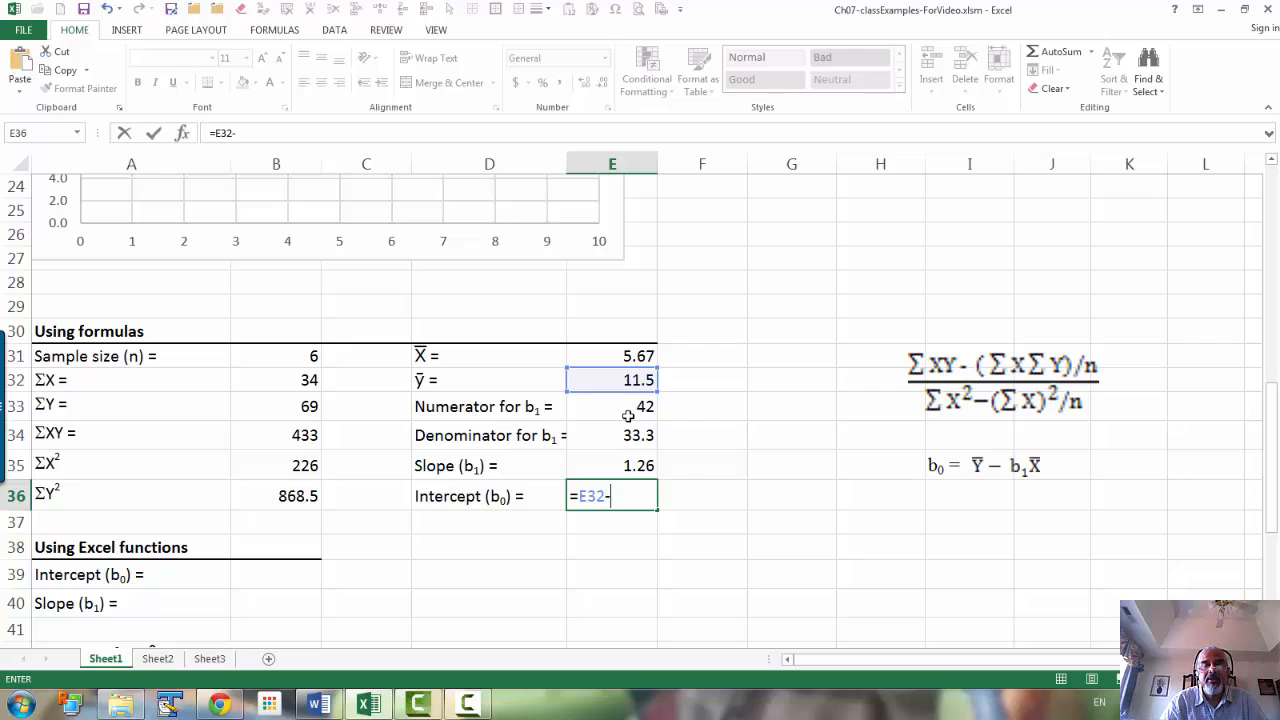
{"action": "left_click", "coordinate": [628, 465]}
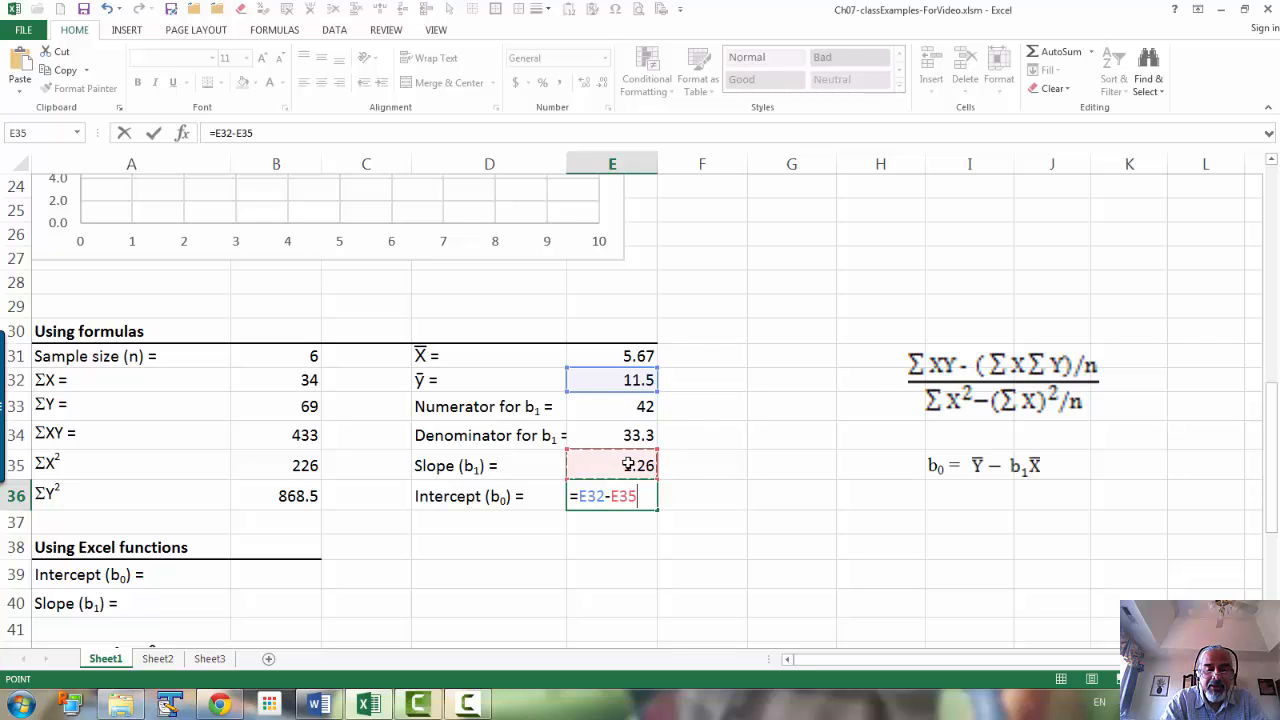
{"action": "type", "text": "*"}
{"action": "left_click", "coordinate": [602, 350]}
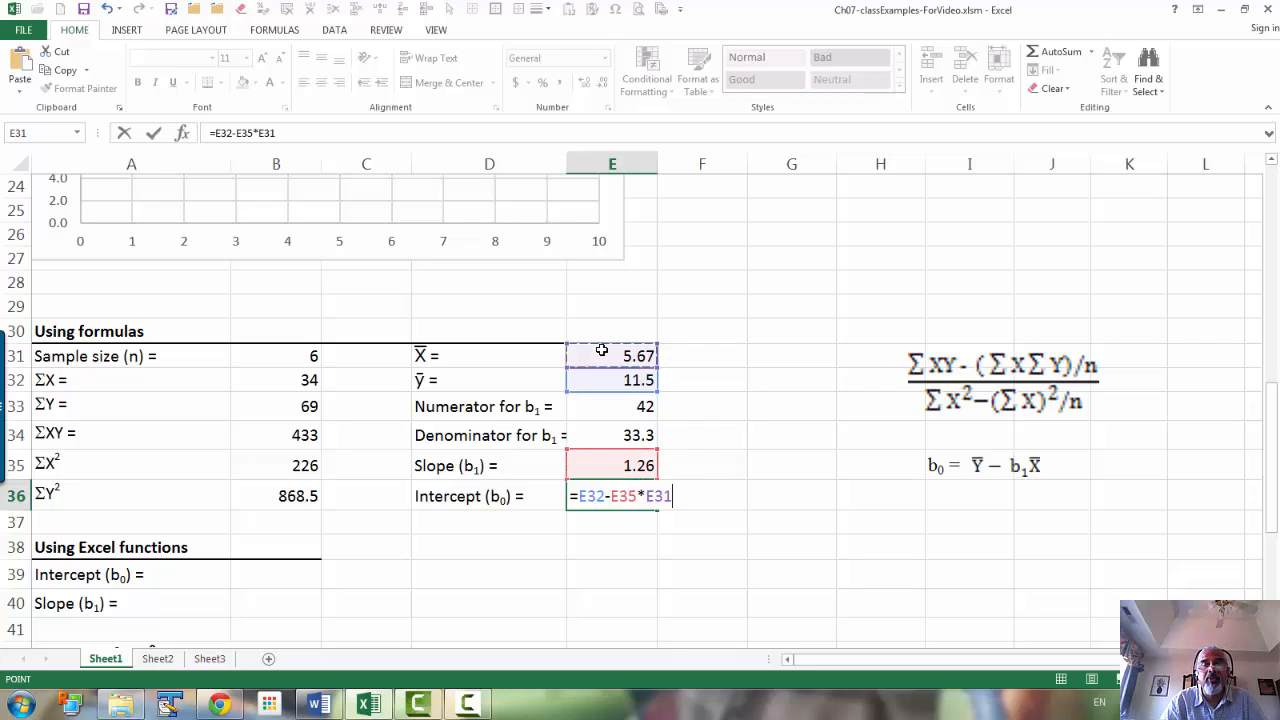
{"action": "key", "text": "Return"}
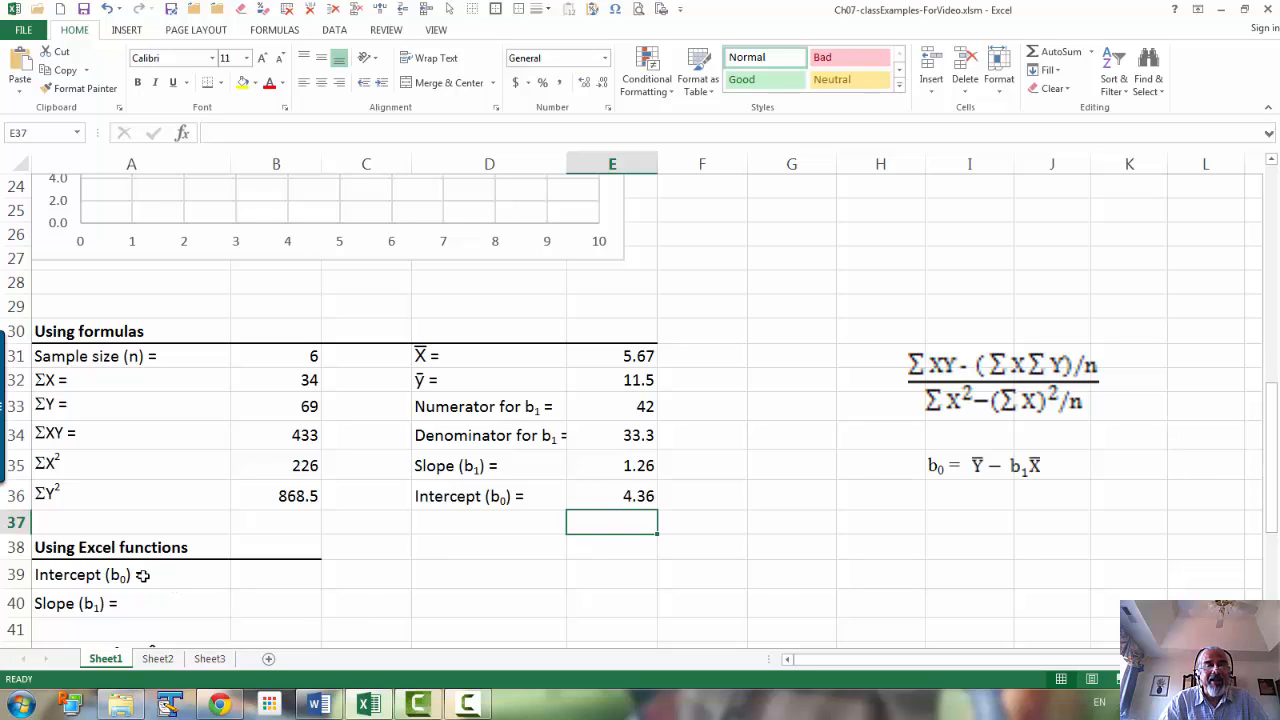
Step: Calculate the intercept in B39 with the function =INTERCEPT(C6:C11,B6:B11)
{"action": "left_click", "coordinate": [255, 574]}
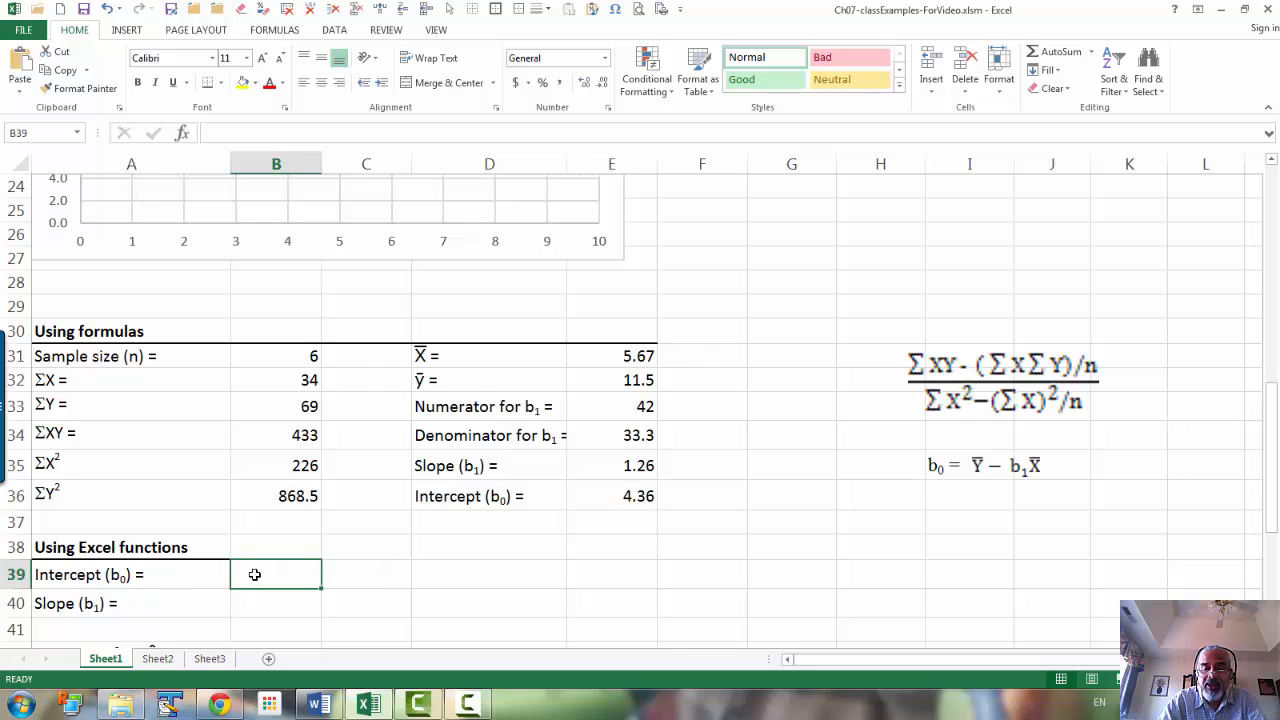
{"action": "type", "text": "=int"}
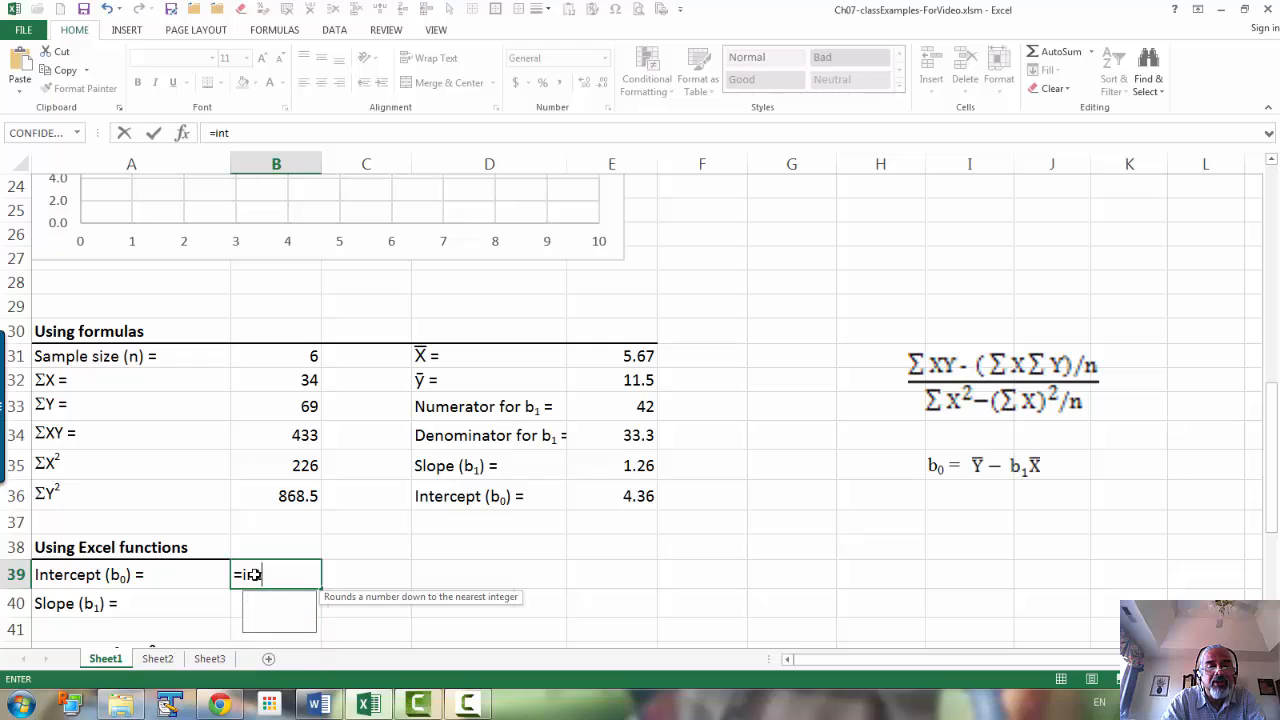
{"action": "type", "text": "e"}
{"action": "key", "text": "Tab"}
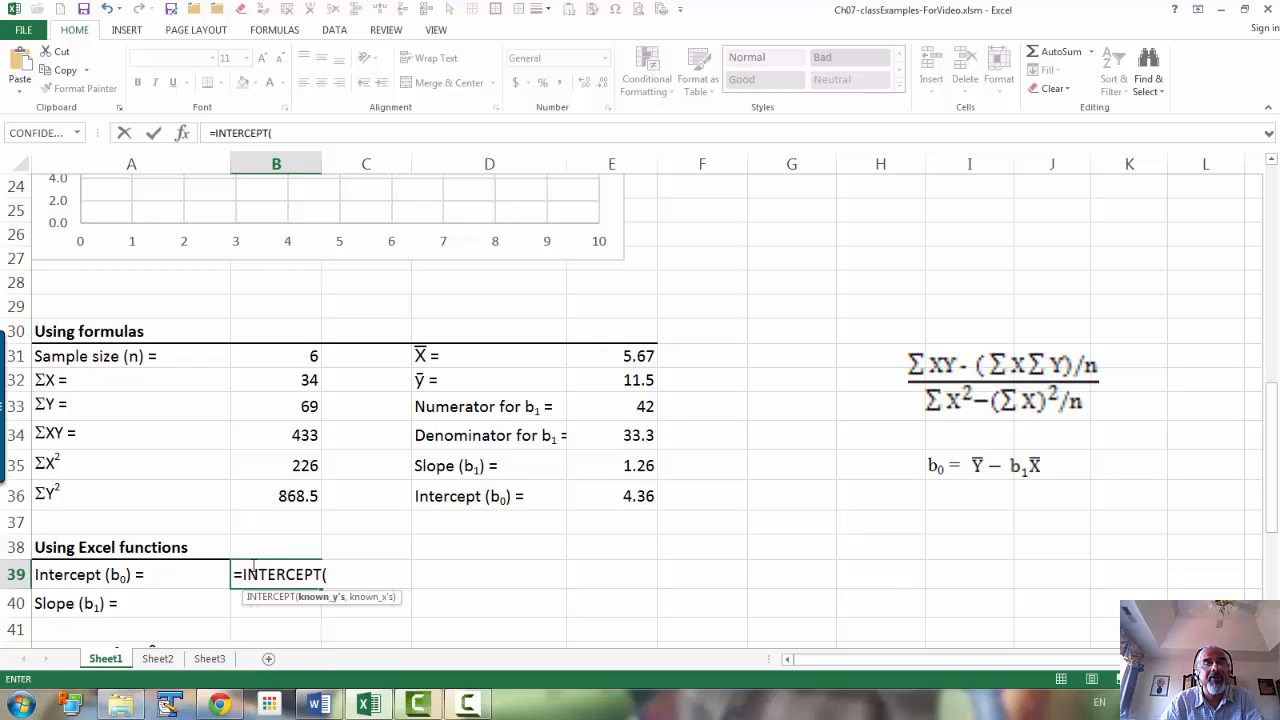
{"action": "scroll", "coordinate": [249, 525], "scroll_direction": "up", "scroll_amount": 8}
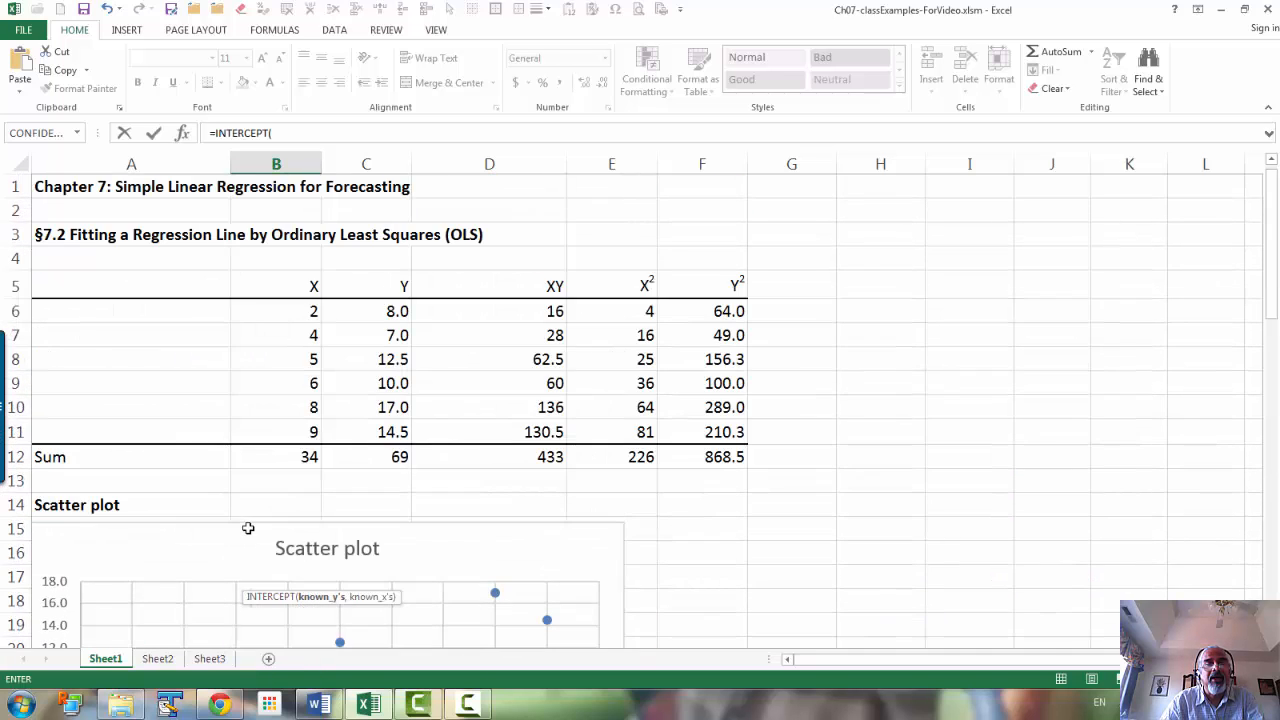
{"action": "left_click_drag", "start_coordinate": [396, 309], "coordinate": [393, 425]}
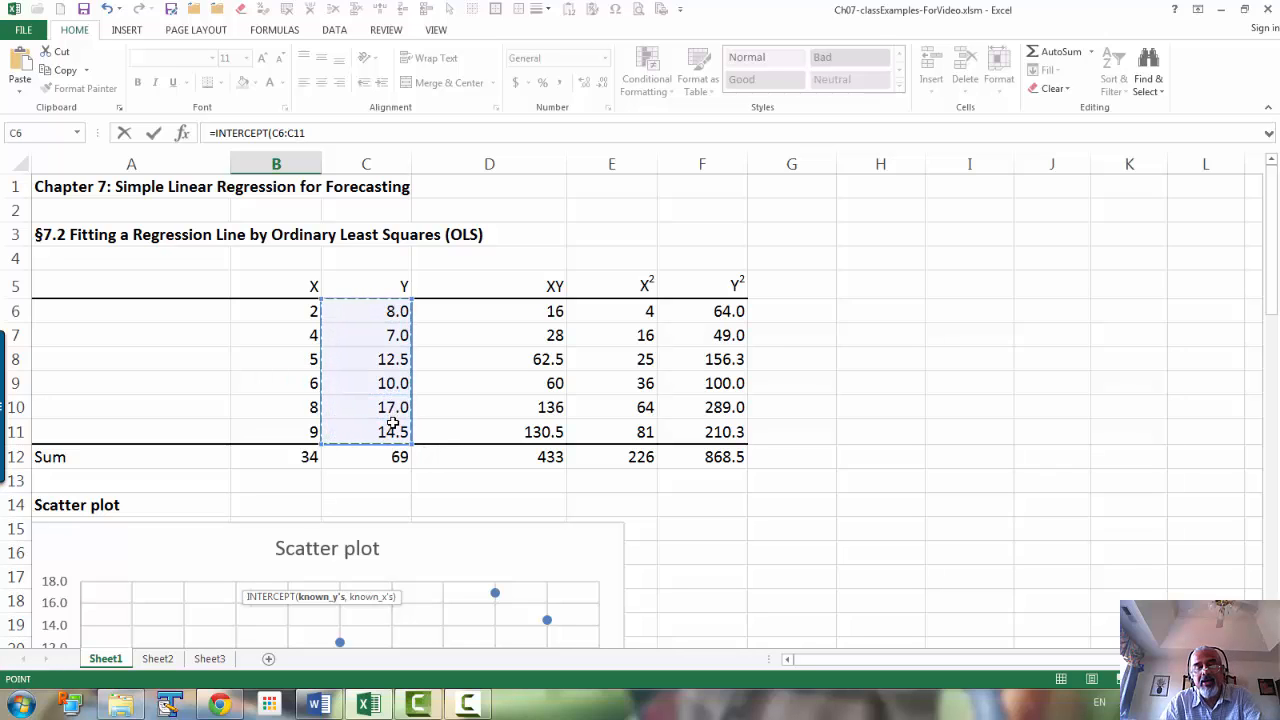
{"action": "type", "text": ","}
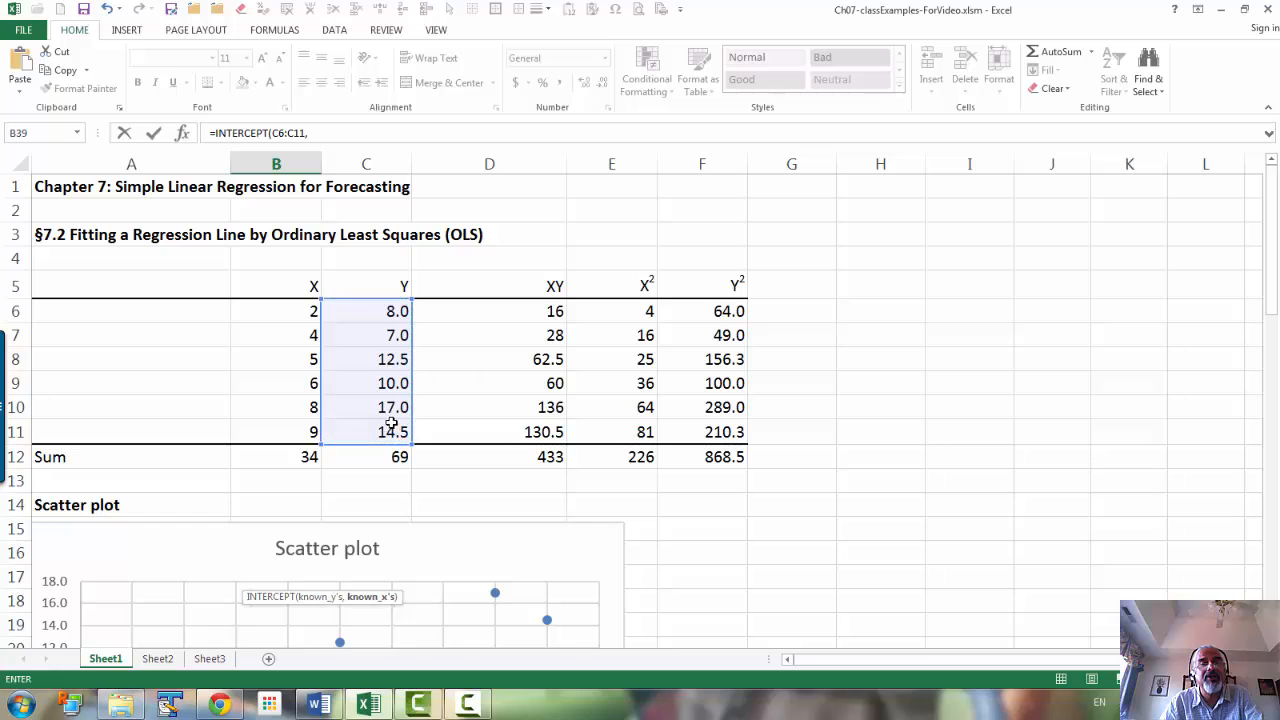
{"action": "left_click_drag", "start_coordinate": [287, 312], "coordinate": [280, 430]}
{"action": "type", "text": ")"}
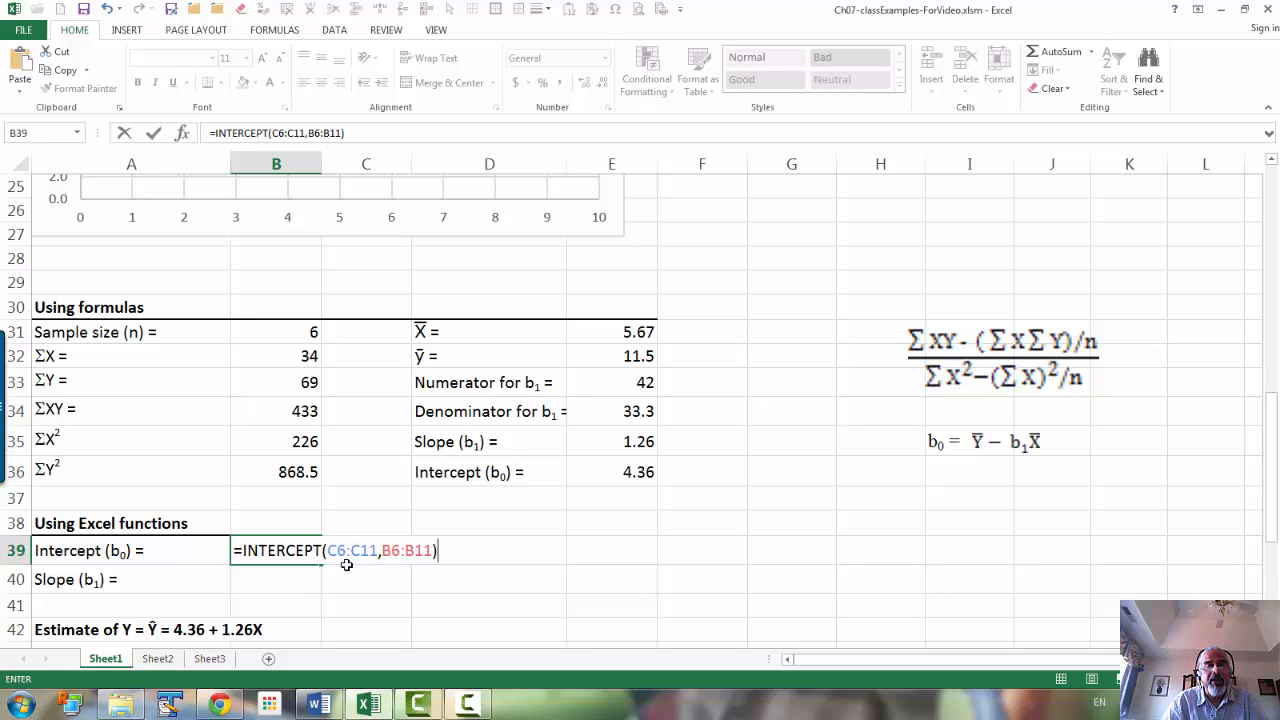
{"action": "key", "text": "Return"}
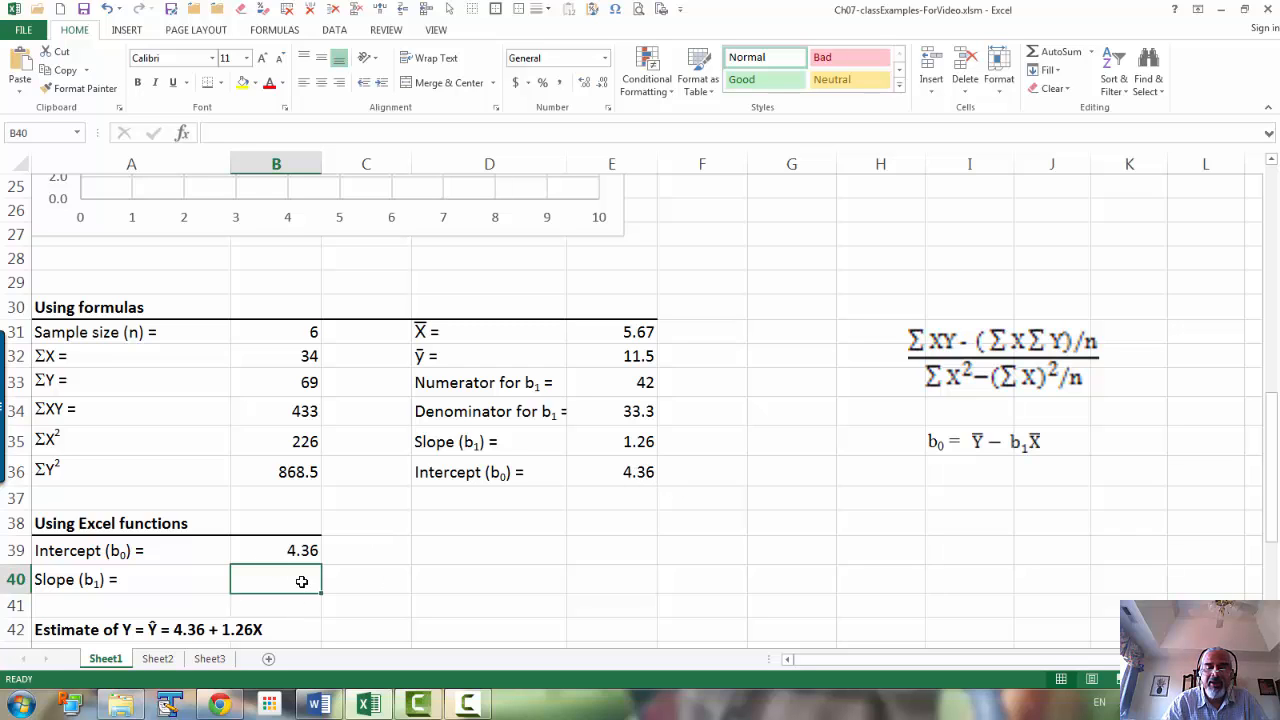
Step: Calculate the slope in B40 with the SLOPE function, using C6:C11 as known y's and B6:B11 as known x's
{"action": "type", "text": "=slop"}
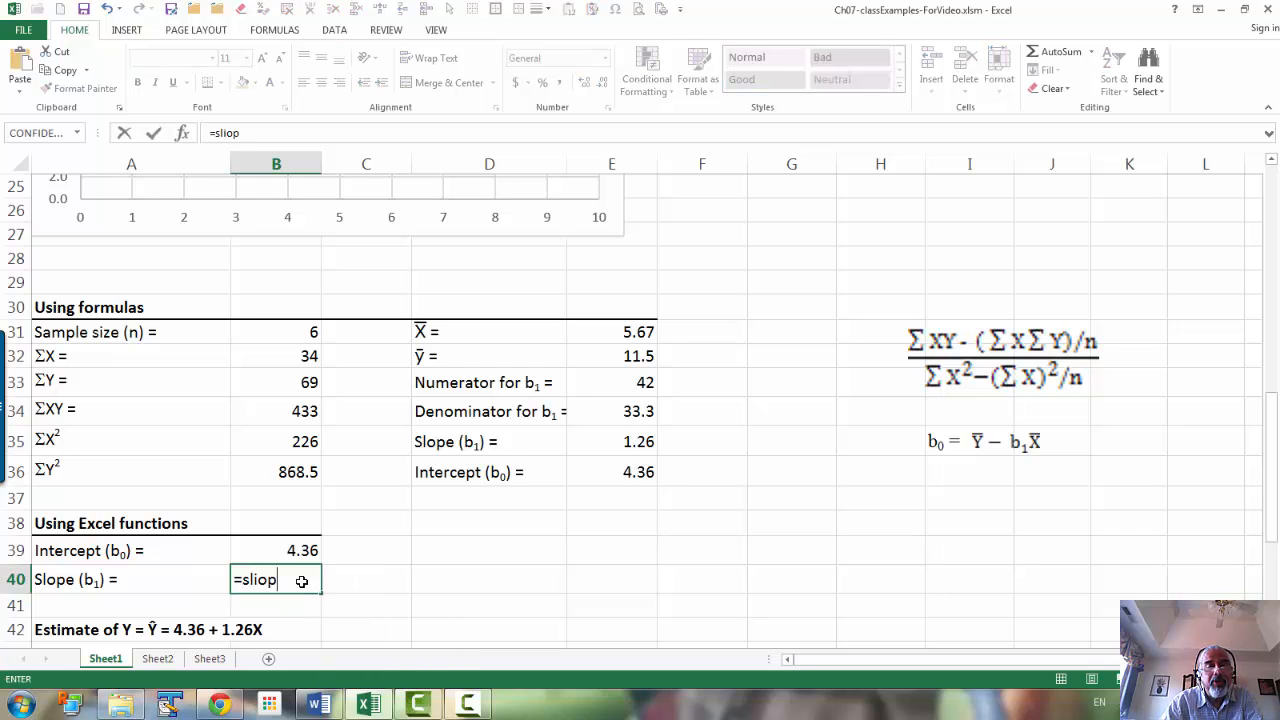
{"action": "key", "text": "Tab"}
{"action": "scroll", "coordinate": [377, 317], "scroll_direction": "up", "scroll_amount": 7}
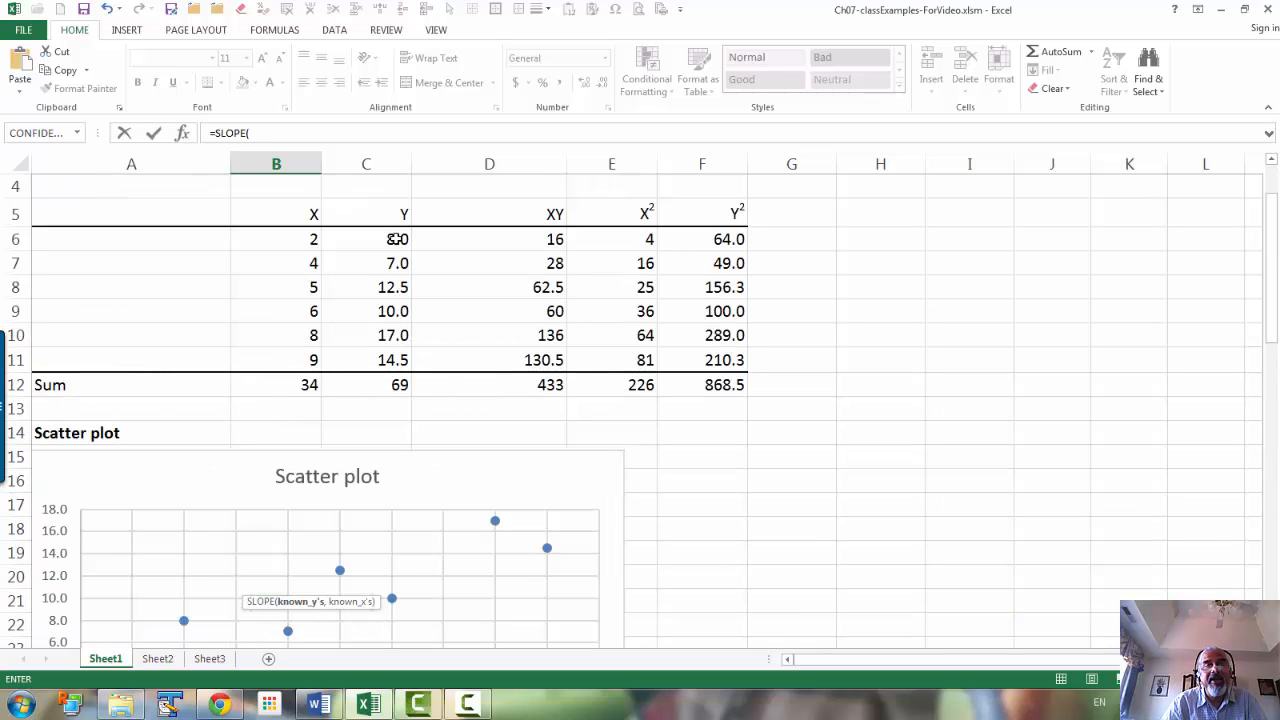
{"action": "left_click_drag", "start_coordinate": [400, 240], "coordinate": [383, 360]}
{"action": "type", "text": ","}
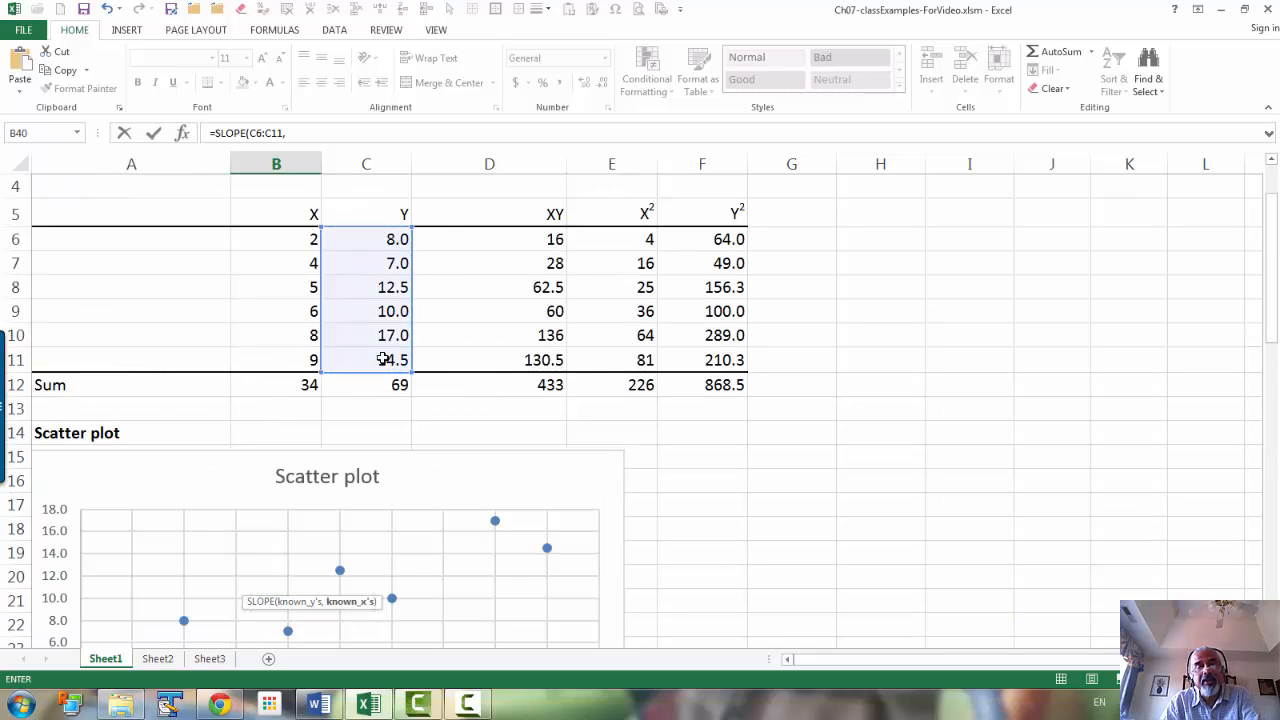
{"action": "left_click_drag", "start_coordinate": [286, 240], "coordinate": [280, 353]}
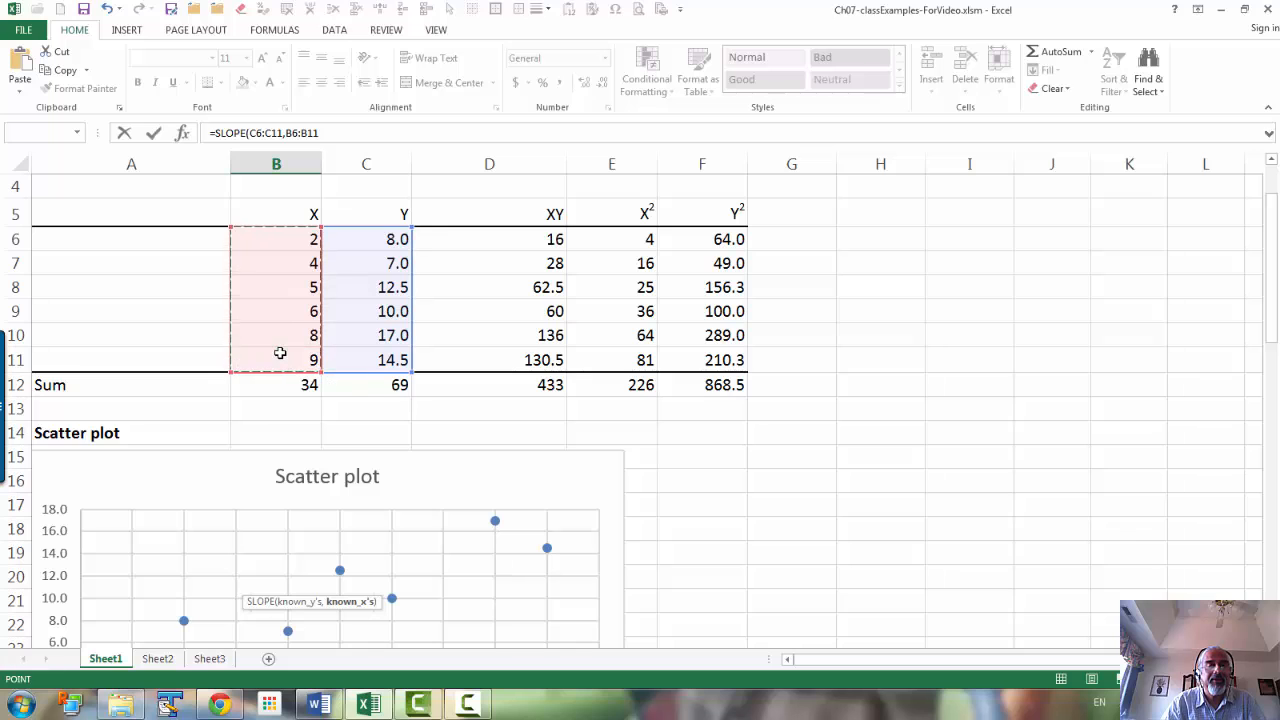
{"action": "key", "text": "Return"}
{"action": "scroll", "coordinate": [278, 386], "scroll_direction": "down", "scroll_amount": 1}
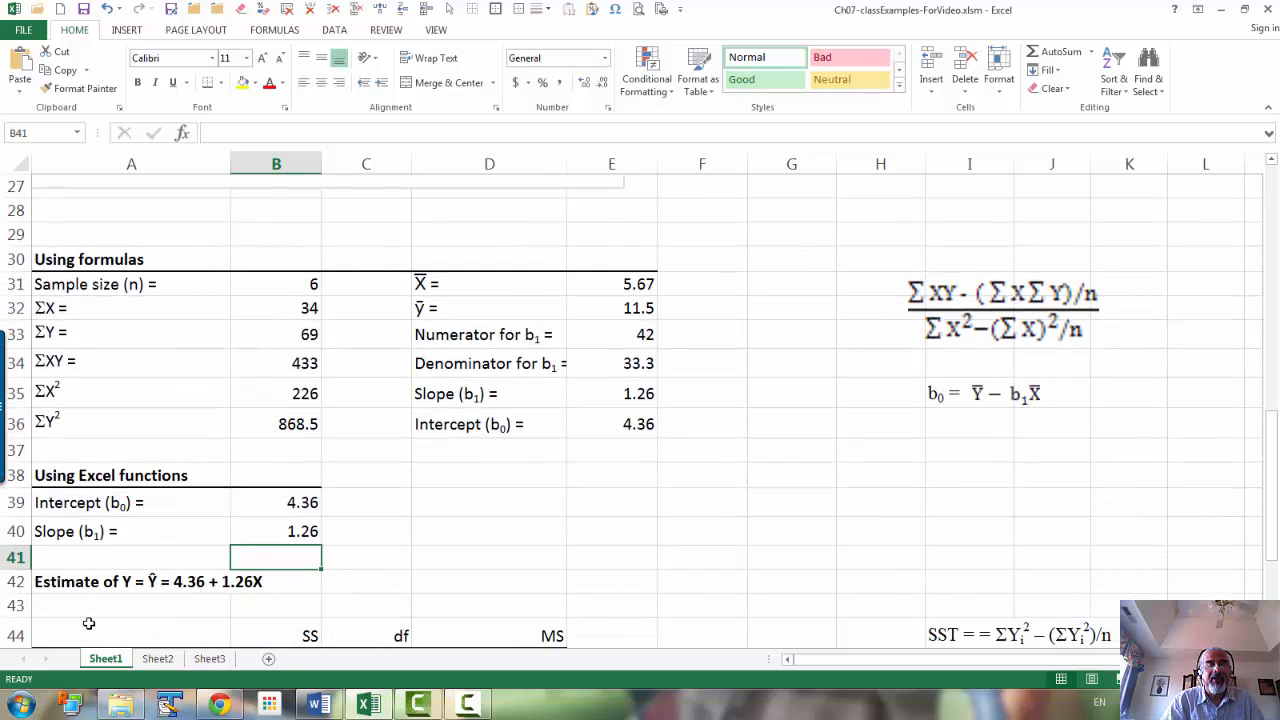
{"action": "scroll", "coordinate": [90, 625], "scroll_direction": "down", "scroll_amount": 1}
{"action": "left_click", "coordinate": [66, 552]}
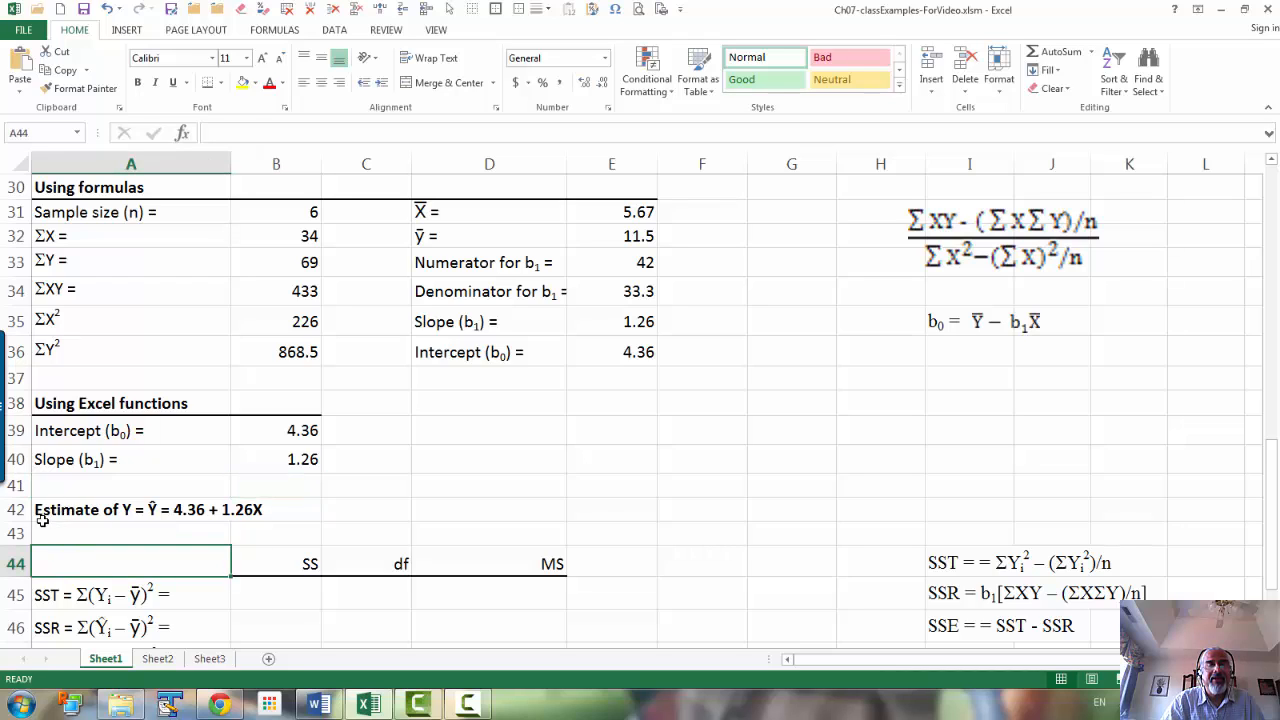